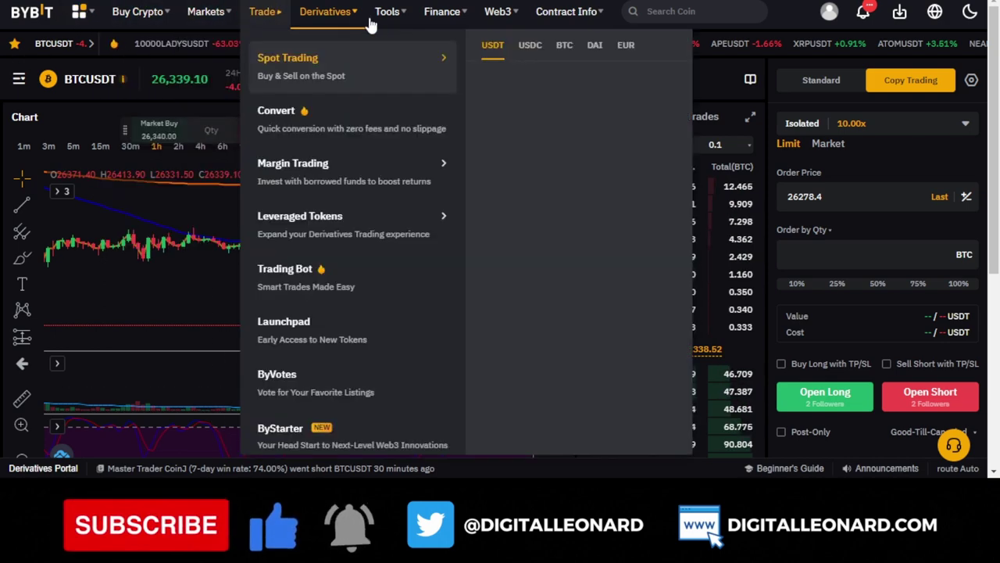
- Look through the derivatives product types and choose USDT Perpetual
{"action": "mouse_move", "coordinate": [331, 25]}
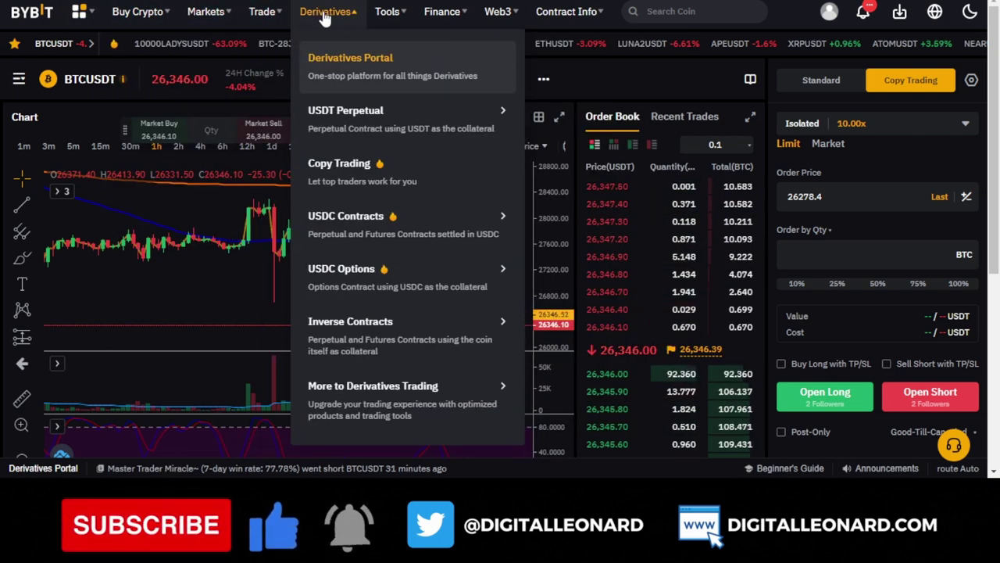
{"action": "mouse_move", "coordinate": [345, 125]}
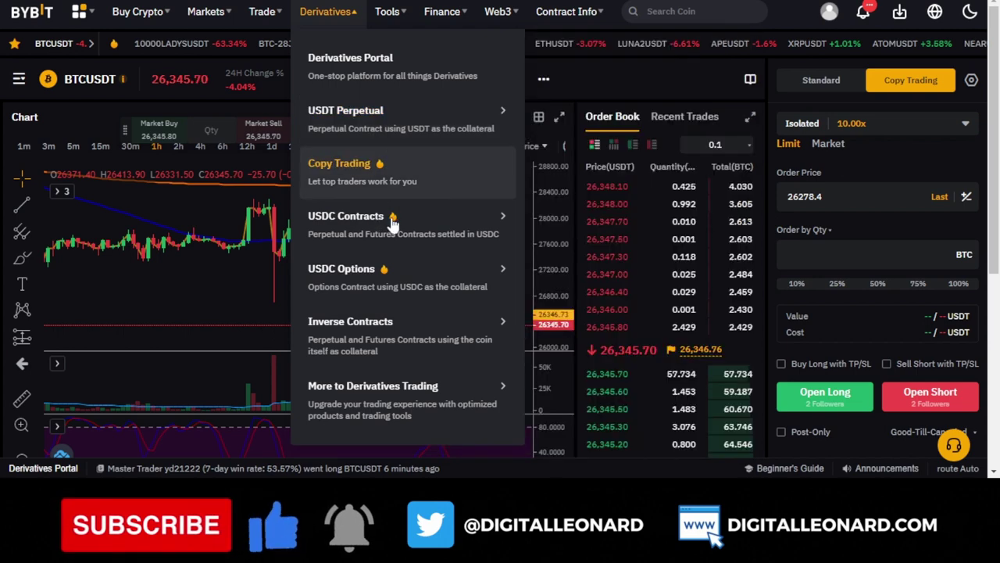
{"action": "mouse_move", "coordinate": [375, 232]}
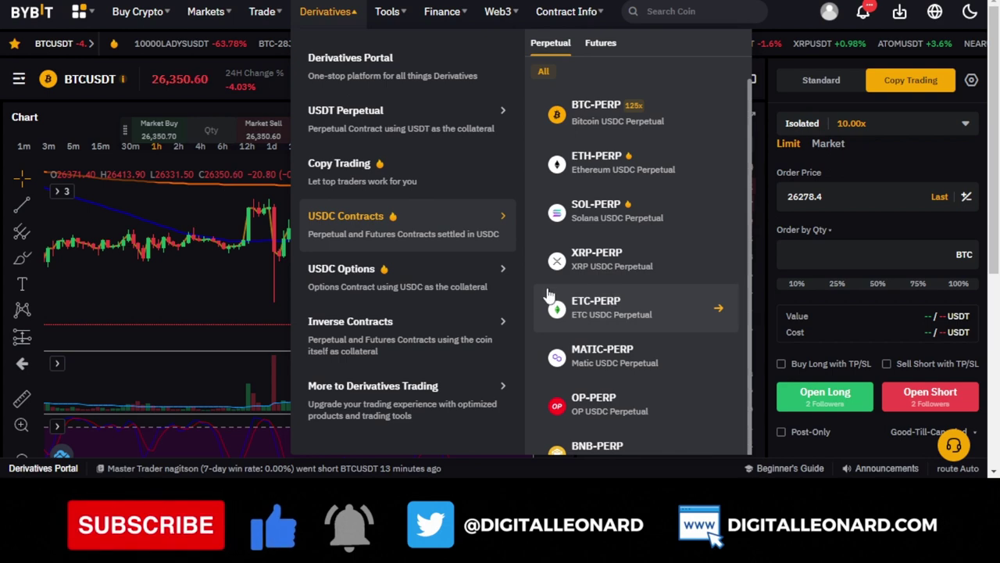
{"action": "mouse_move", "coordinate": [423, 121]}
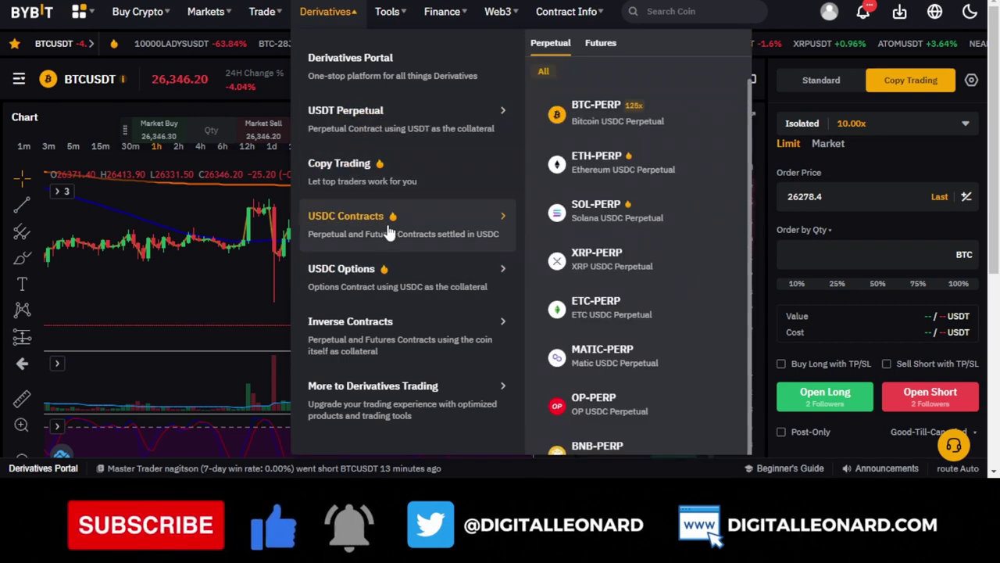
{"action": "mouse_move", "coordinate": [361, 266]}
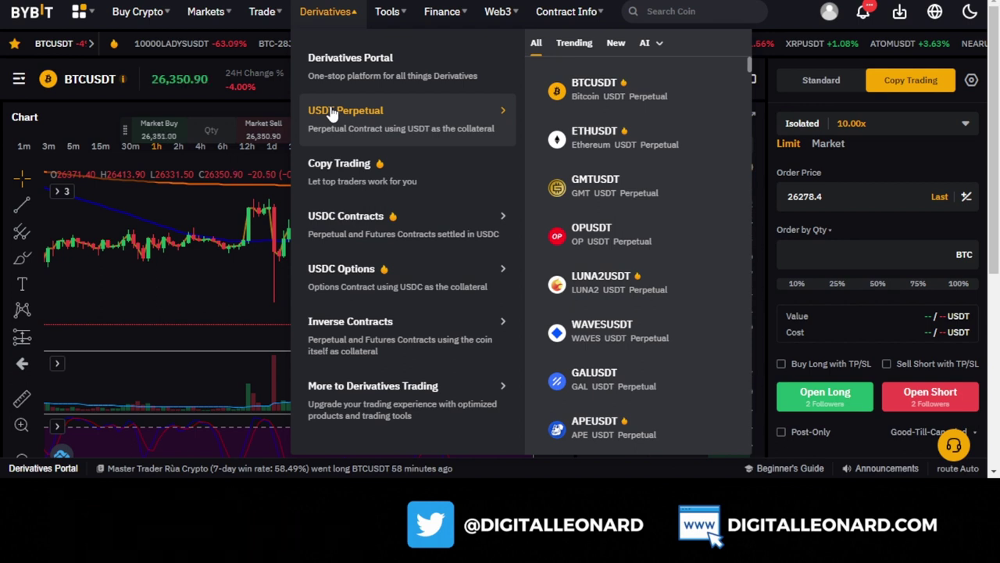
{"action": "left_click", "coordinate": [352, 113]}
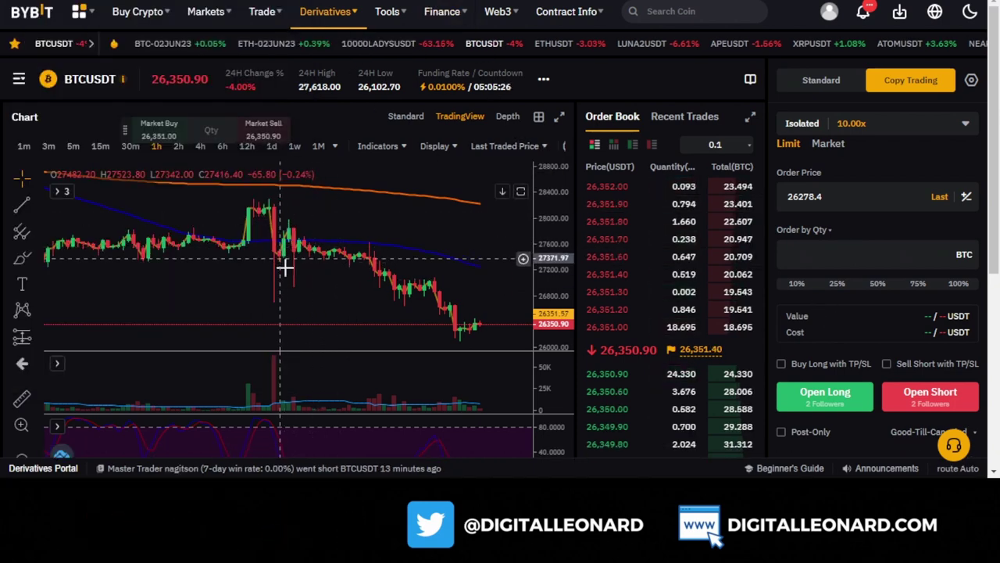
- Compare the chart's Standard and TradingView displays, return to TradingView, and view its list of indicators
{"action": "left_click", "coordinate": [400, 122]}
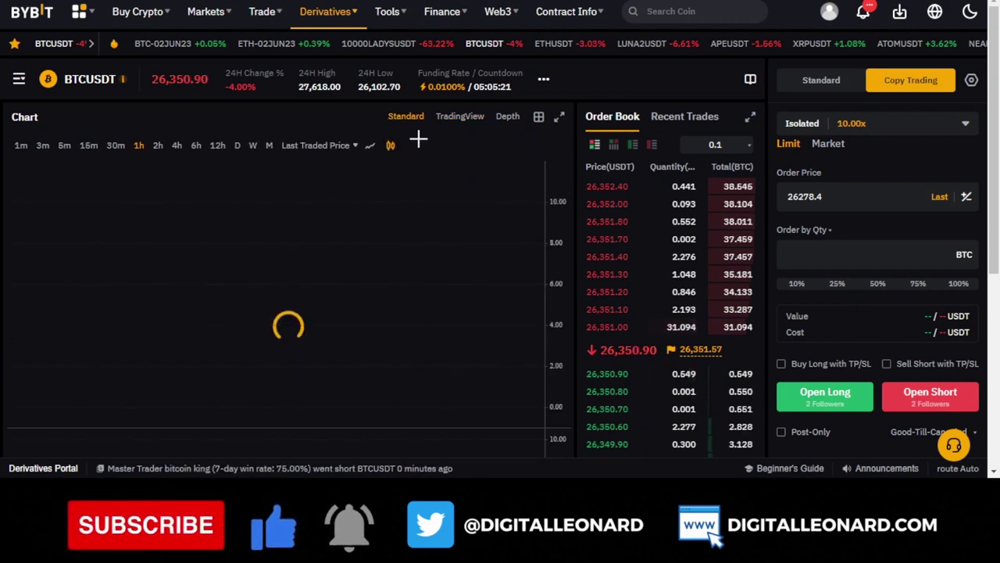
{"action": "left_click", "coordinate": [462, 117]}
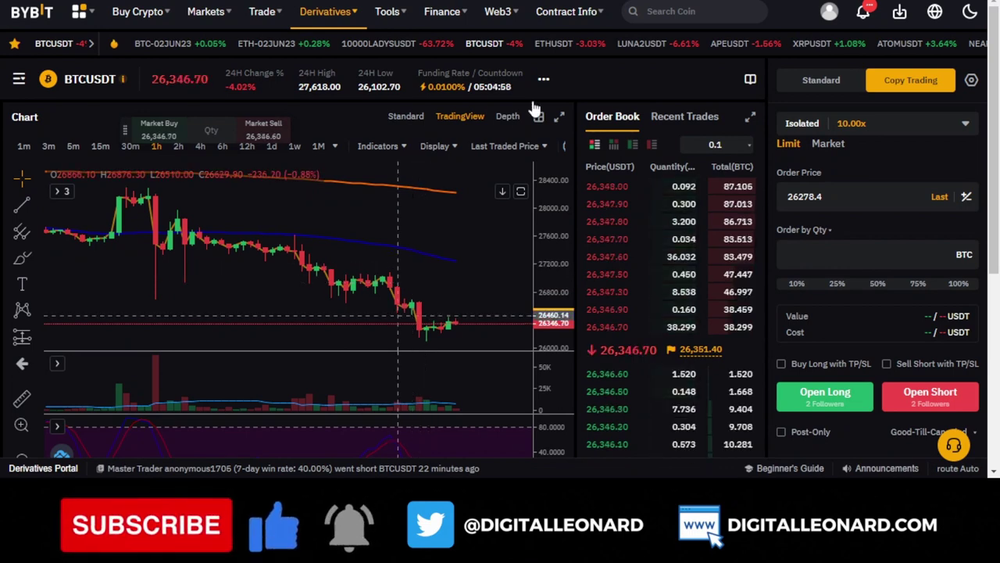
{"action": "left_click", "coordinate": [435, 145]}
{"action": "left_click", "coordinate": [367, 287]}
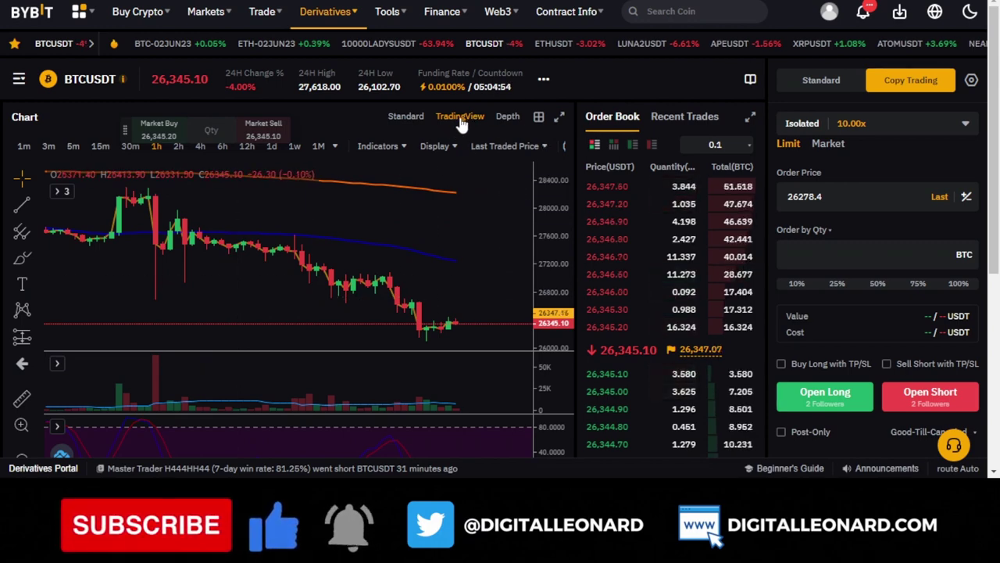
{"action": "scroll", "coordinate": [257, 281], "scroll_direction": "up", "scroll_amount": 5}
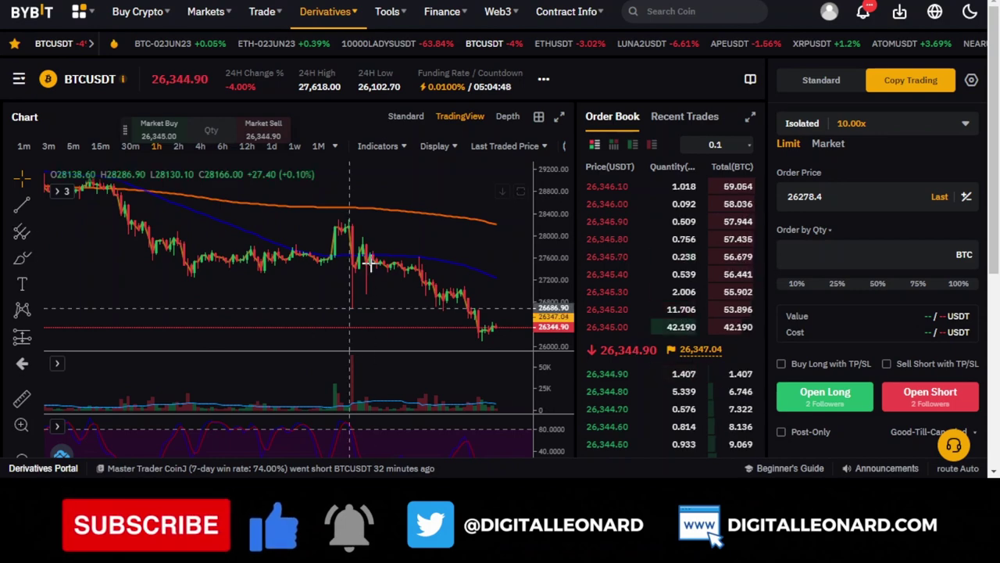
{"action": "left_click", "coordinate": [381, 146]}
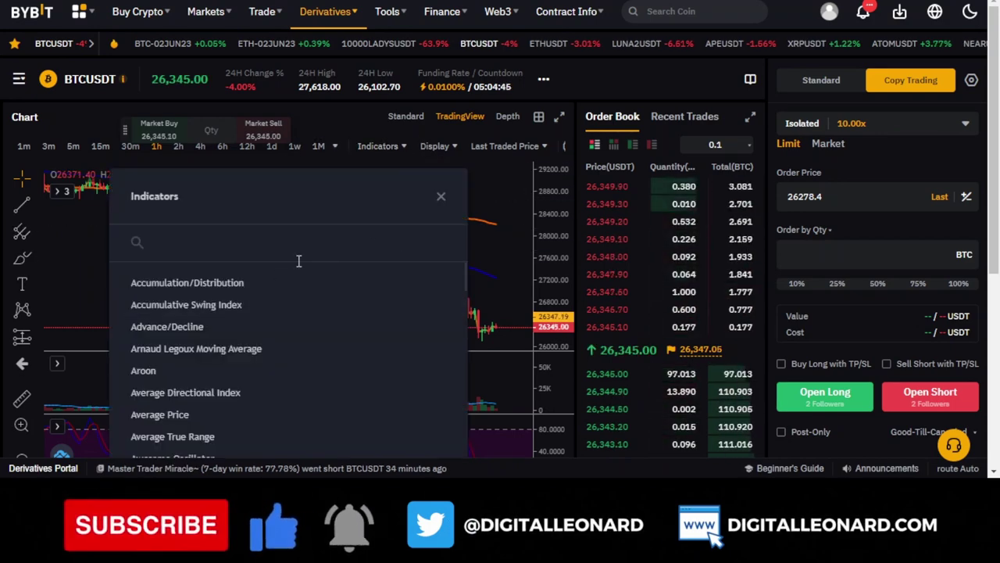
{"action": "left_click", "coordinate": [441, 197]}
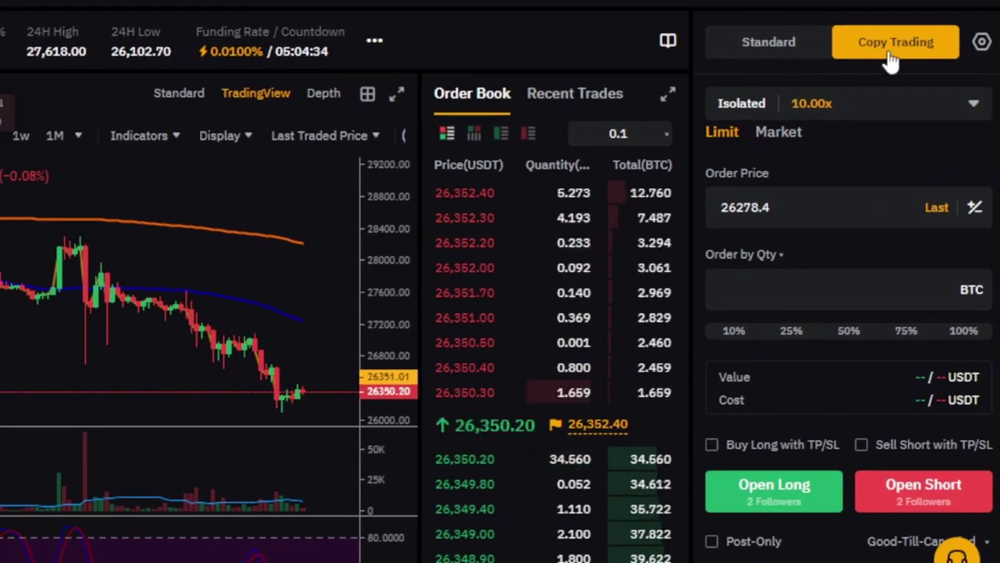
- Compare the Standard and Copy Trading order forms, leaving the order form on Standard
{"action": "left_click", "coordinate": [762, 43]}
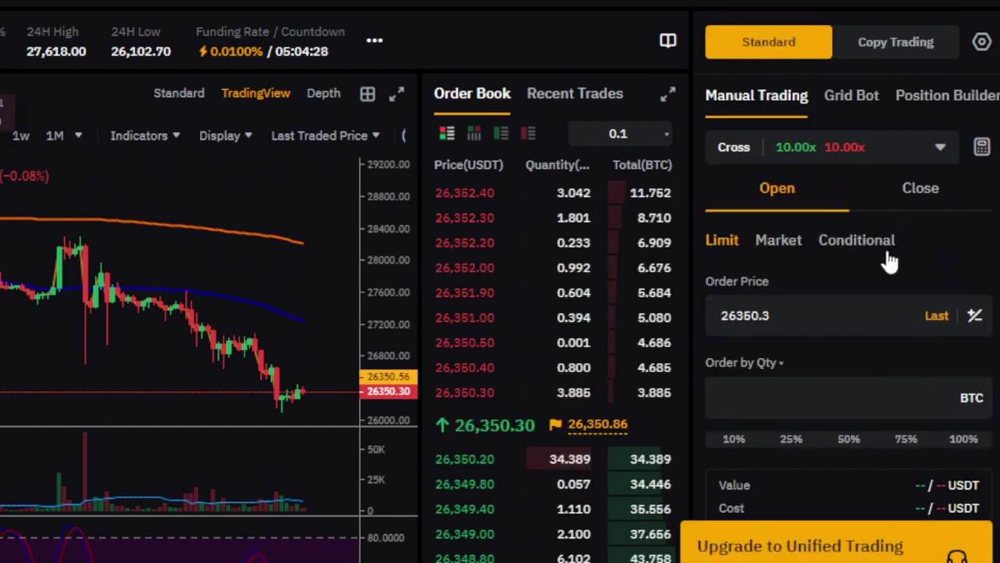
{"action": "left_click", "coordinate": [880, 57]}
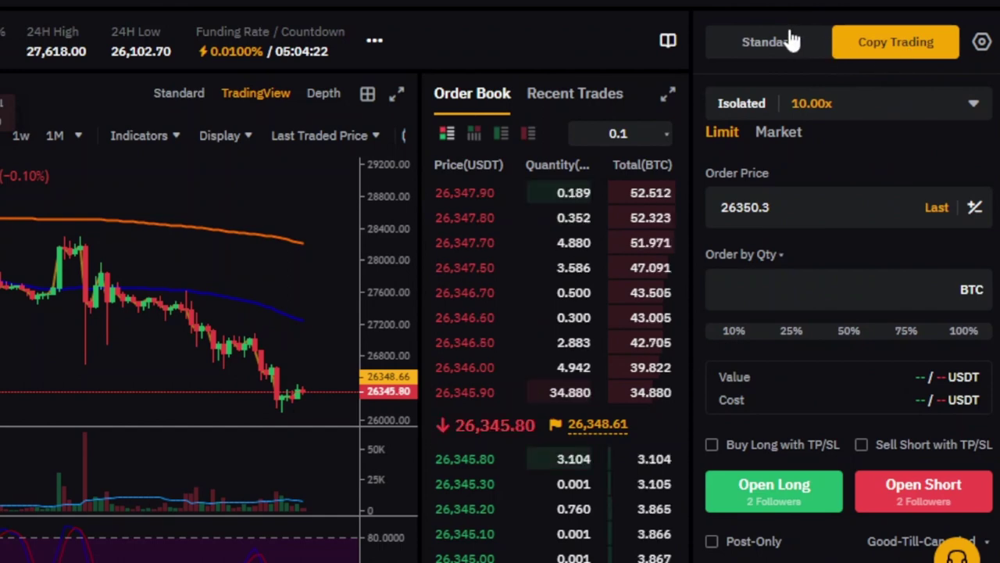
{"action": "left_click", "coordinate": [790, 50]}
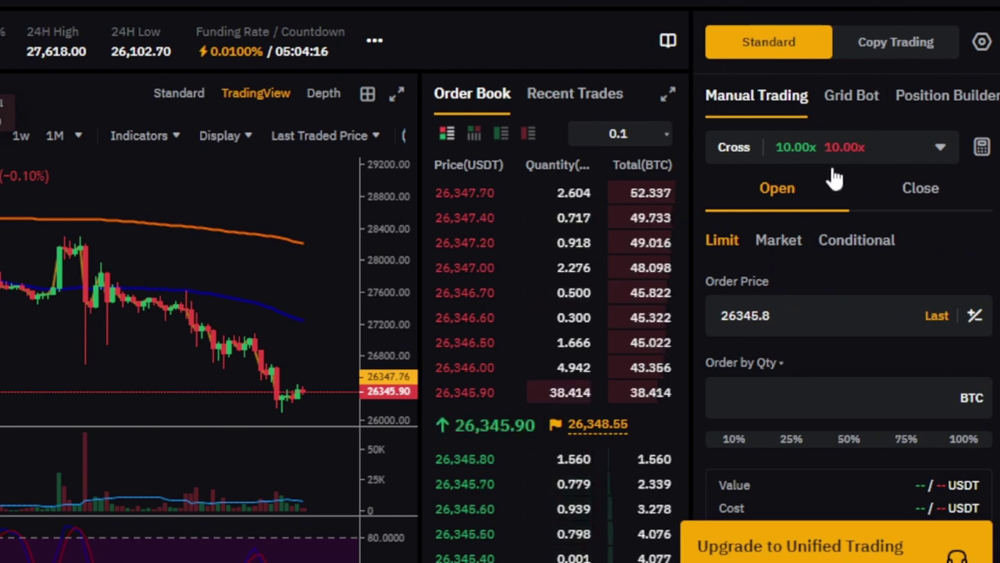
{"action": "mouse_move", "coordinate": [797, 161]}
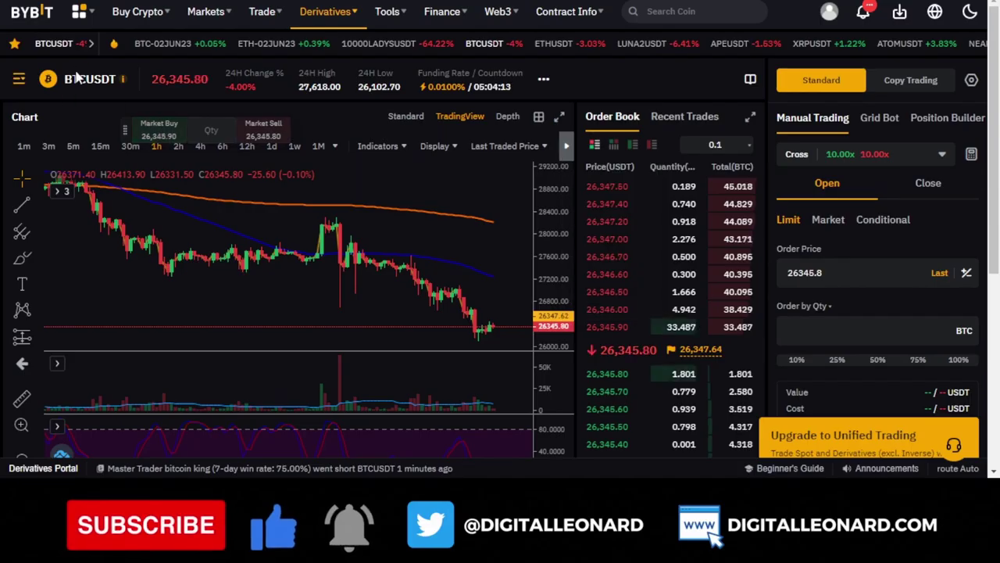
- Search the contract list for "sol" and open the SOLUSDT contract
{"action": "mouse_move", "coordinate": [67, 73]}
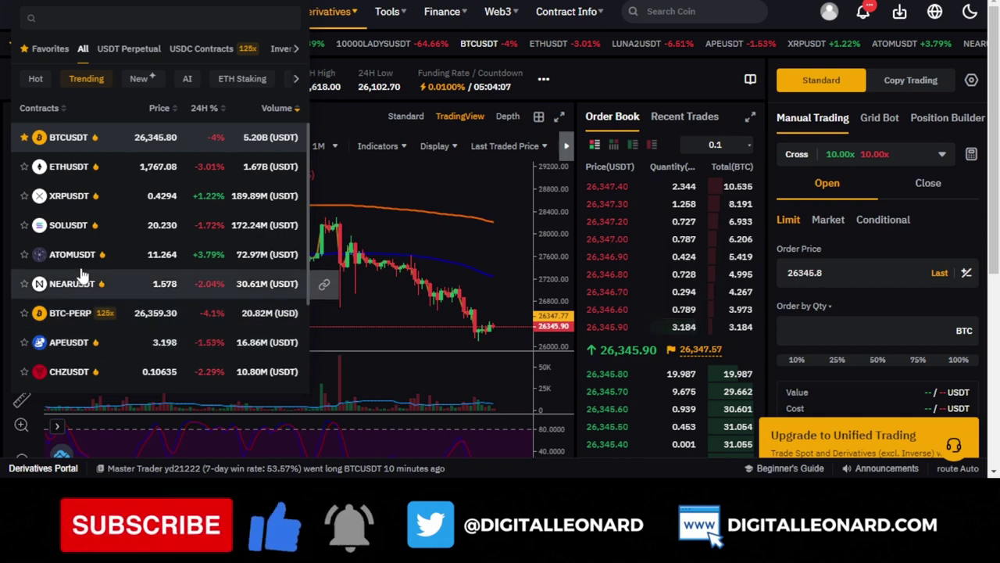
{"action": "scroll", "coordinate": [83, 274], "scroll_direction": "down", "scroll_amount": 2}
{"action": "scroll", "coordinate": [78, 279], "scroll_direction": "up", "scroll_amount": 2}
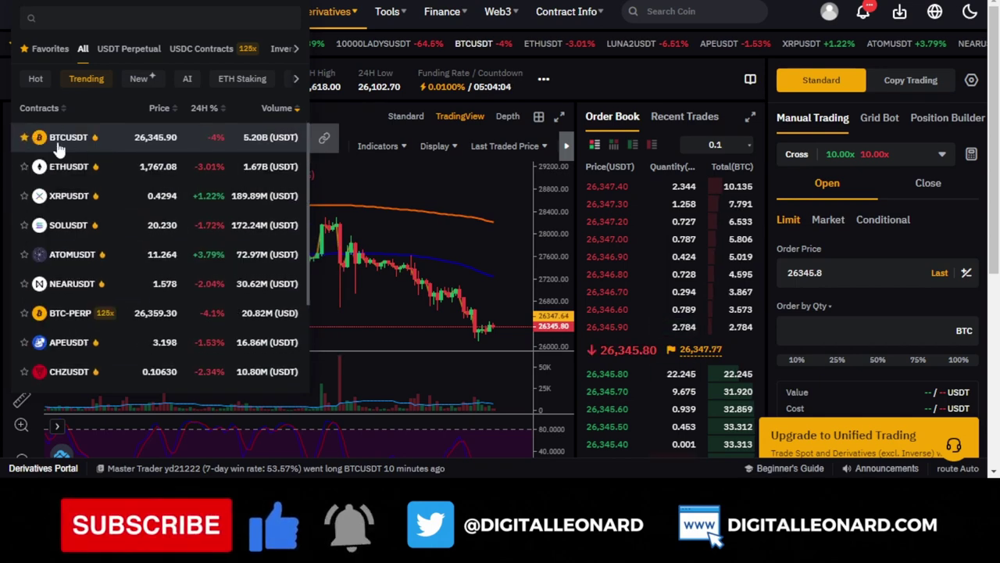
{"action": "left_click", "coordinate": [53, 19]}
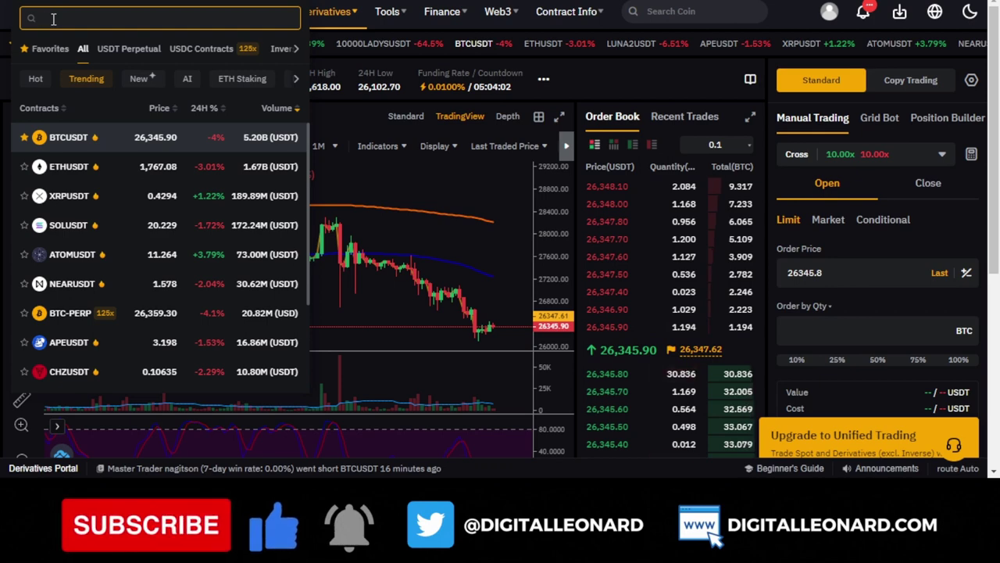
{"action": "type", "text": "sol"}
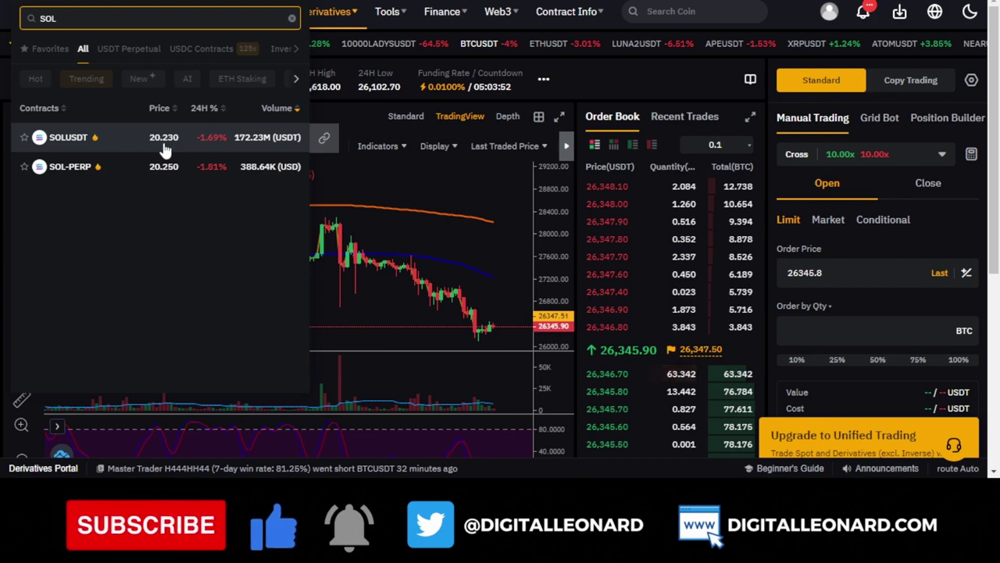
{"action": "left_click", "coordinate": [85, 141]}
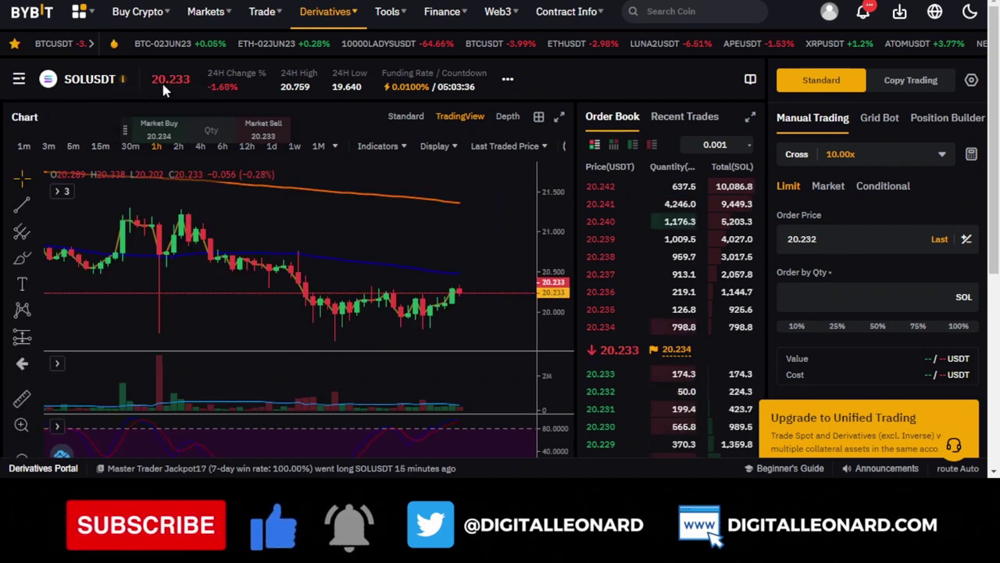
- Examine the 24-hour statistics and the funding rate explanation for SOLUSDT
{"action": "mouse_move", "coordinate": [428, 93]}
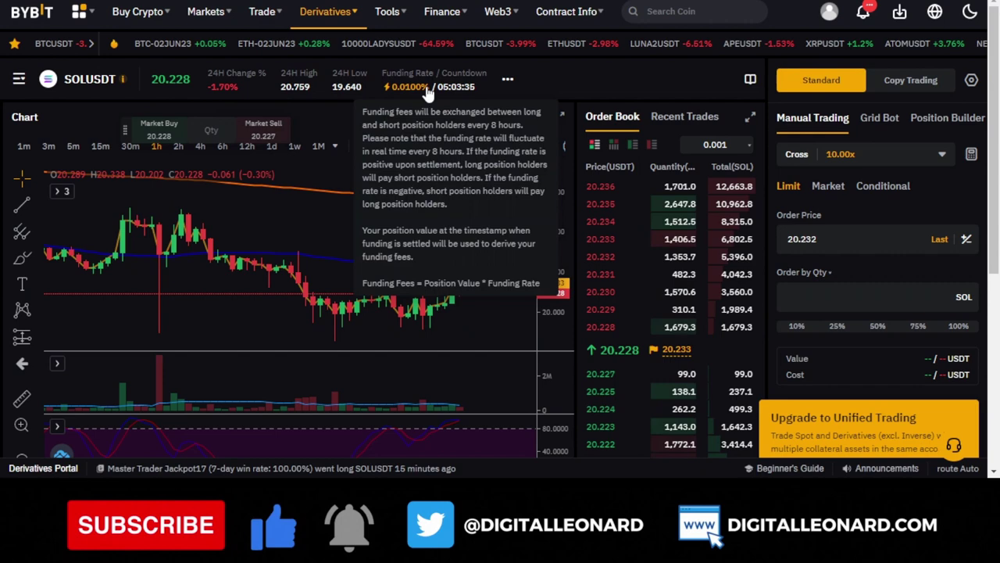
{"action": "left_click", "coordinate": [225, 91]}
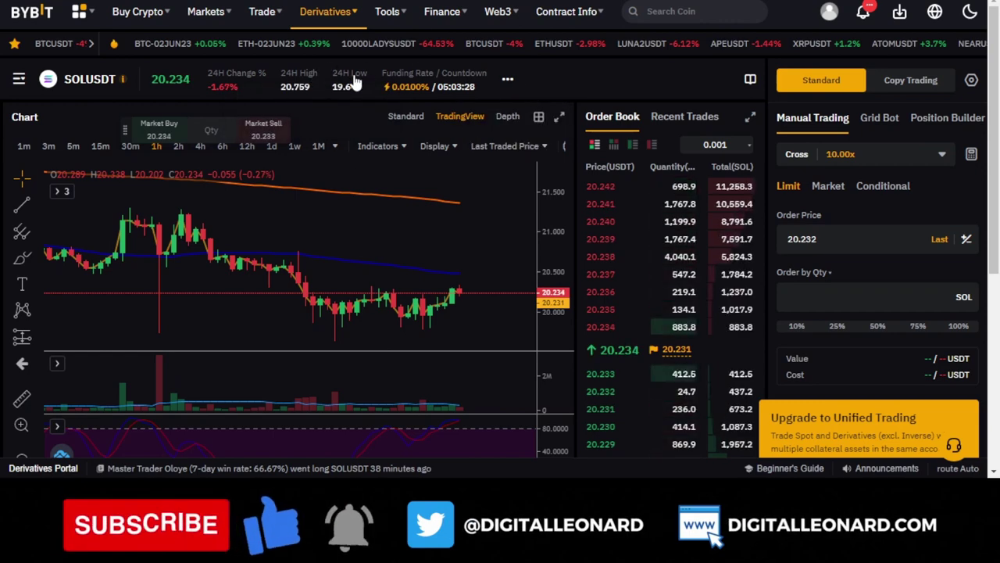
{"action": "mouse_move", "coordinate": [521, 80]}
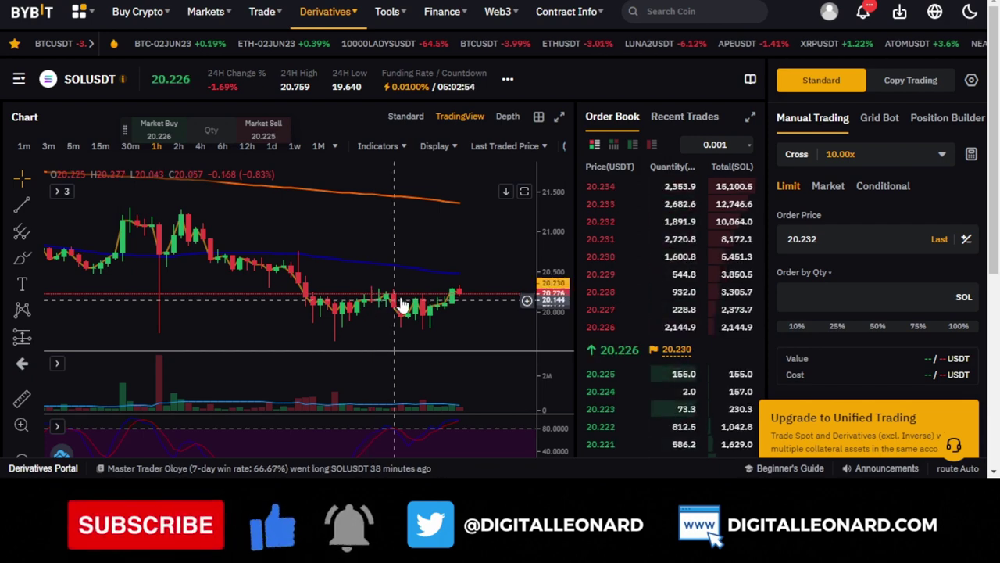
{"action": "mouse_move", "coordinate": [439, 78]}
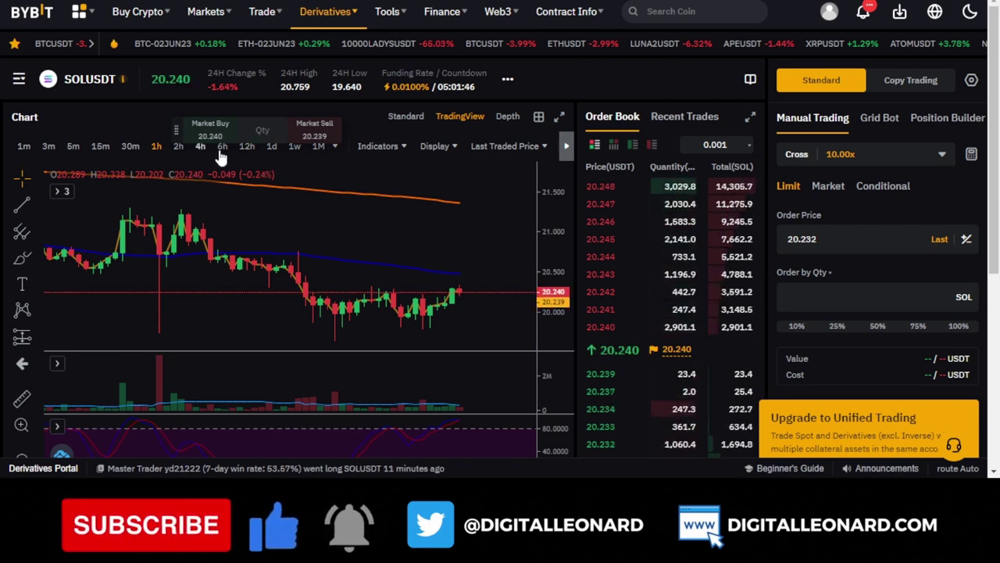
- Move the floating Market Buy/Sell widget down onto the chart, clear of the time frame options
{"action": "left_click", "coordinate": [334, 146]}
{"action": "left_click", "coordinate": [206, 186]}
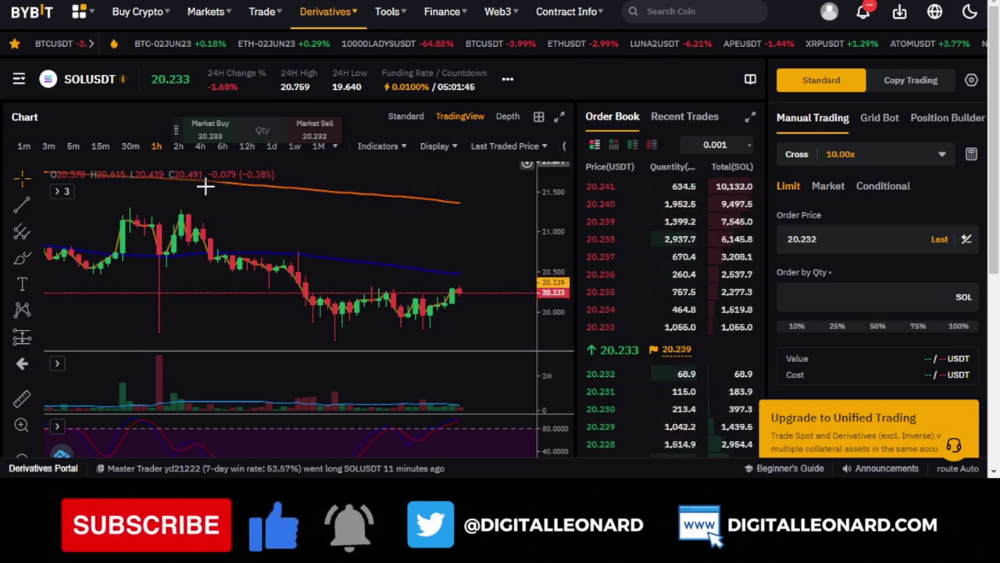
{"action": "left_click_drag", "start_coordinate": [346, 219], "coordinate": [361, 186]}
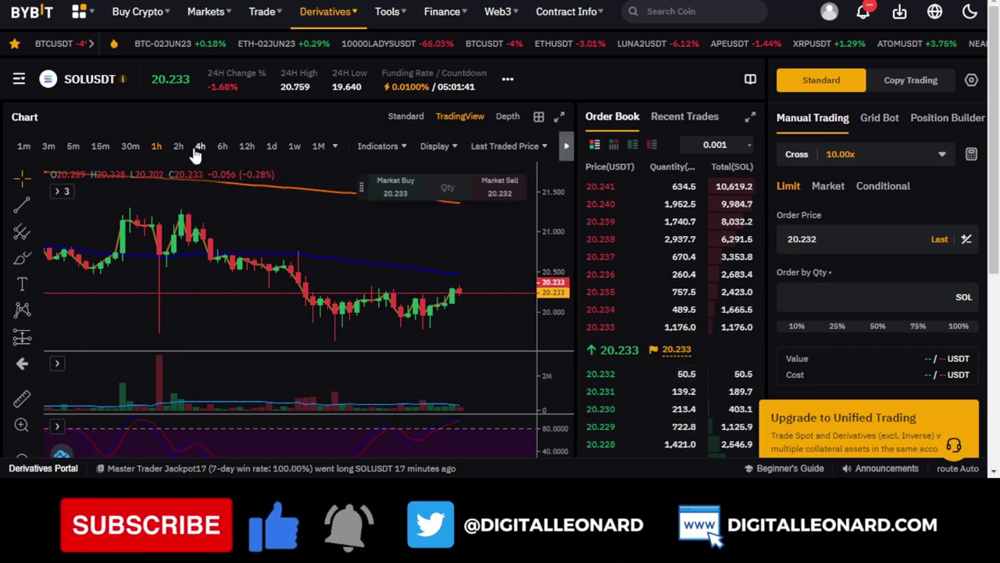
- Remove 1M from the chart's pinned time frames through the custom time frame settings and confirm
{"action": "left_click", "coordinate": [335, 147]}
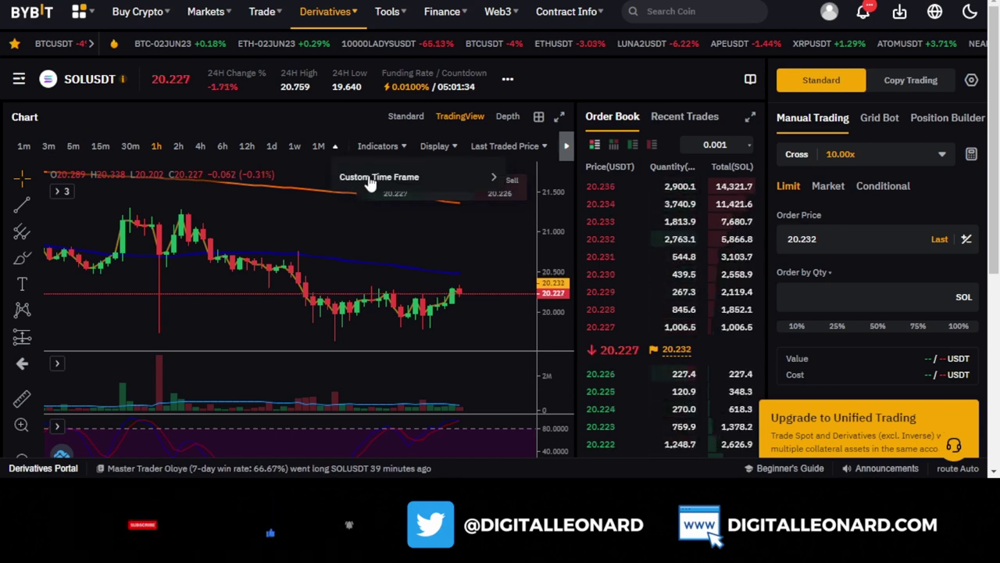
{"action": "left_click", "coordinate": [496, 179]}
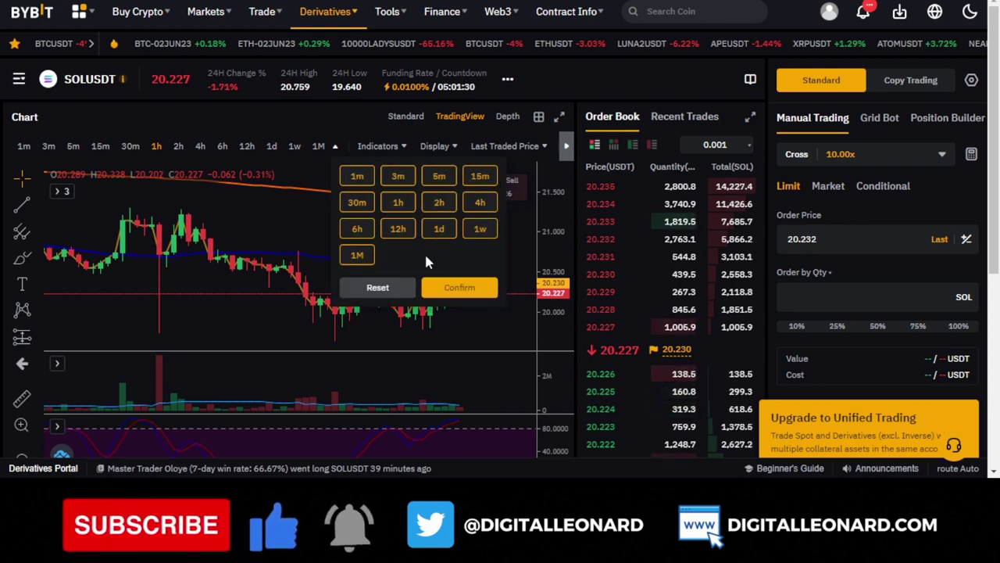
{"action": "left_click", "coordinate": [356, 176]}
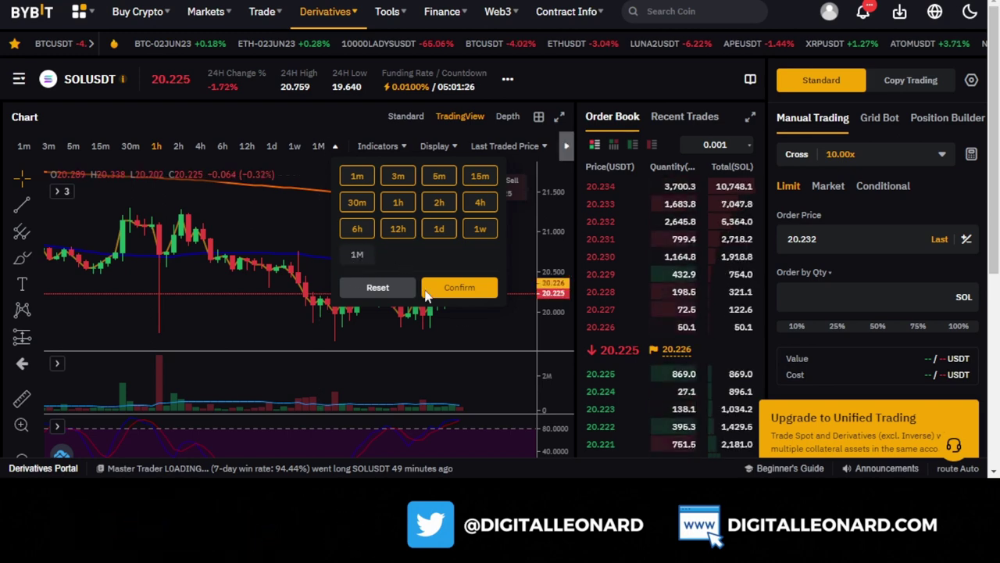
{"action": "left_click", "coordinate": [461, 295]}
- Add 1M back to the chart's pinned time frames and confirm
{"action": "left_click", "coordinate": [310, 145]}
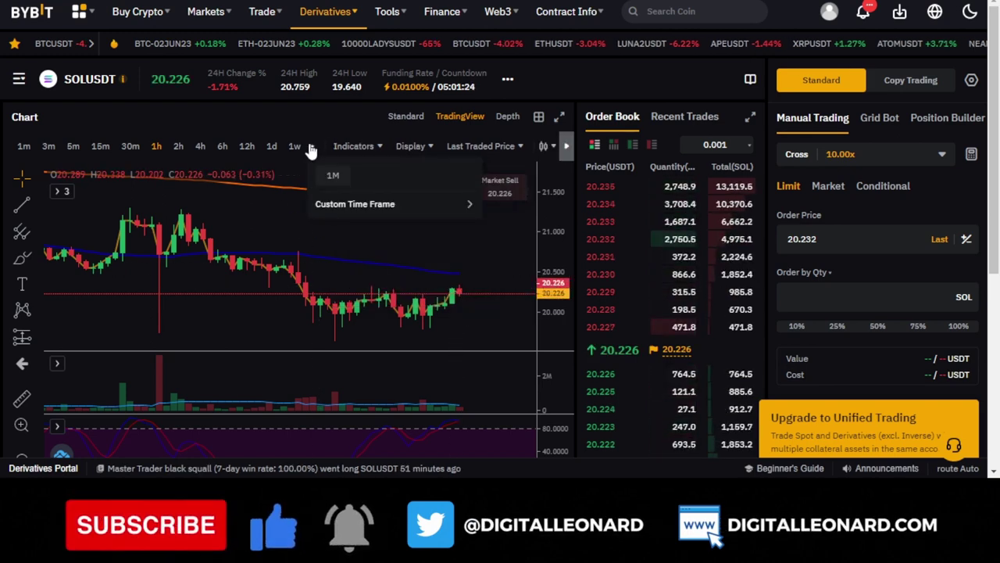
{"action": "left_click", "coordinate": [356, 208]}
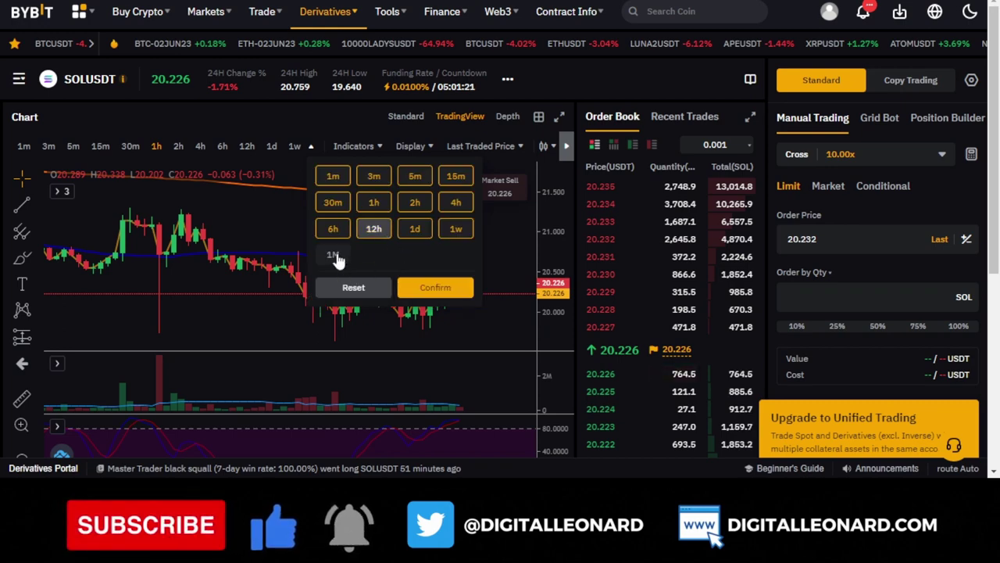
{"action": "left_click", "coordinate": [409, 287]}
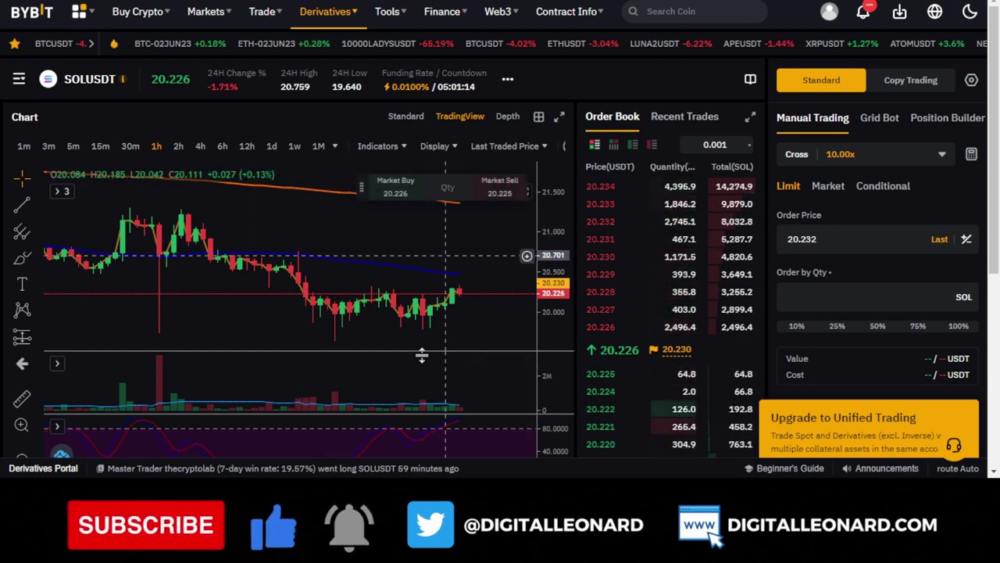
- Browse the list of available chart indicators and close it without adding one
{"action": "left_click", "coordinate": [404, 151]}
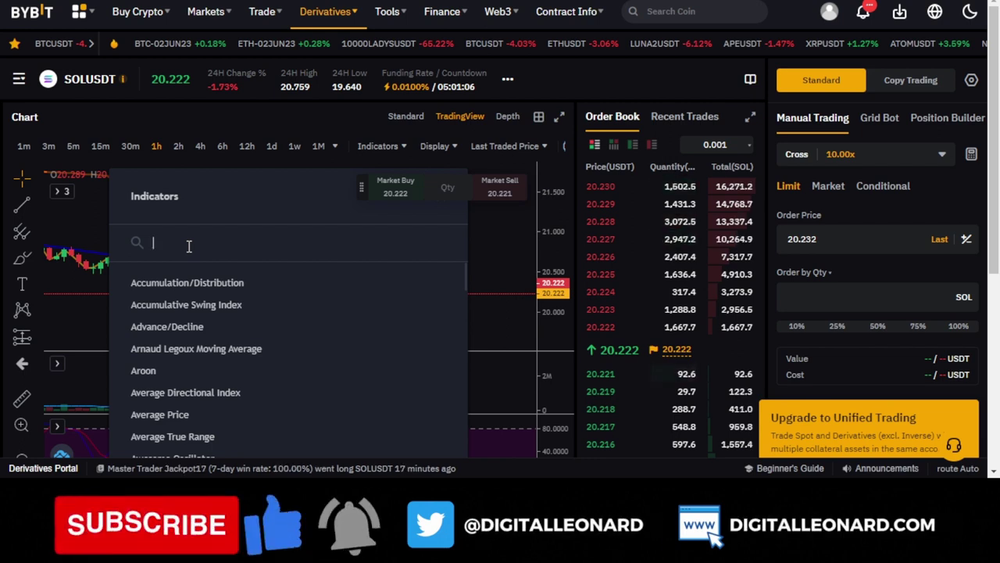
{"action": "scroll", "coordinate": [188, 320], "scroll_direction": "down", "scroll_amount": 20}
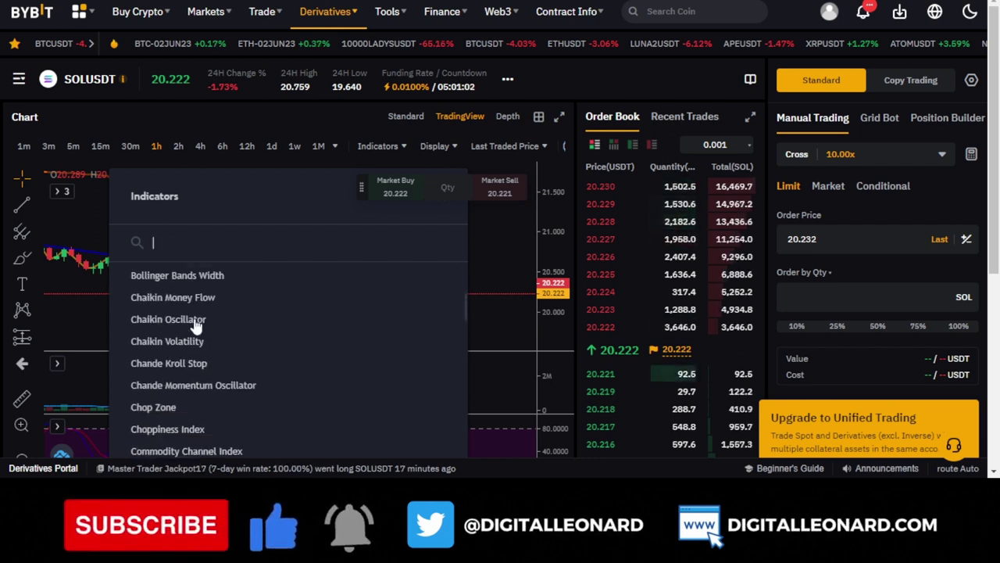
{"action": "scroll", "coordinate": [201, 339], "scroll_direction": "up", "scroll_amount": 10}
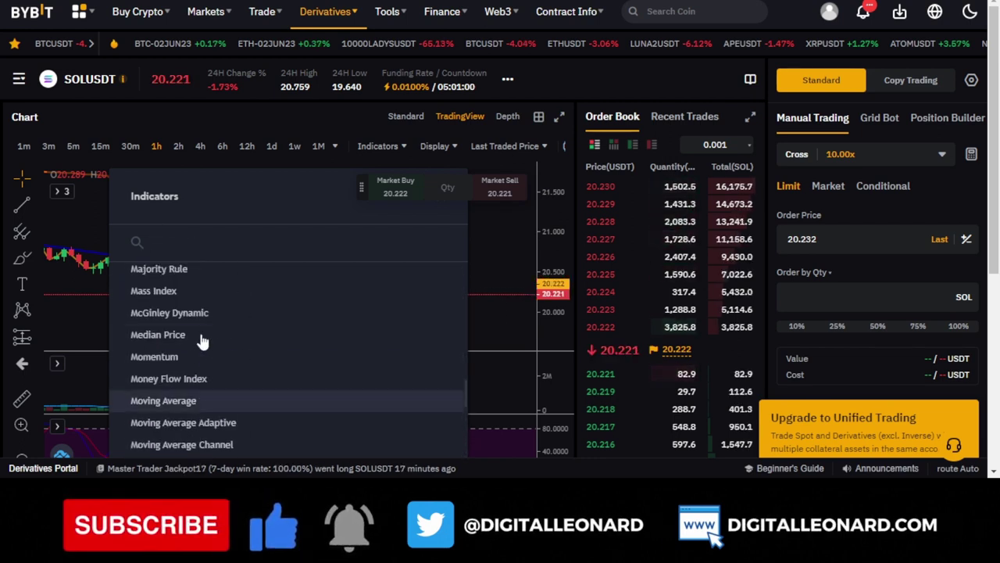
{"action": "scroll", "coordinate": [188, 313], "scroll_direction": "up", "scroll_amount": 8}
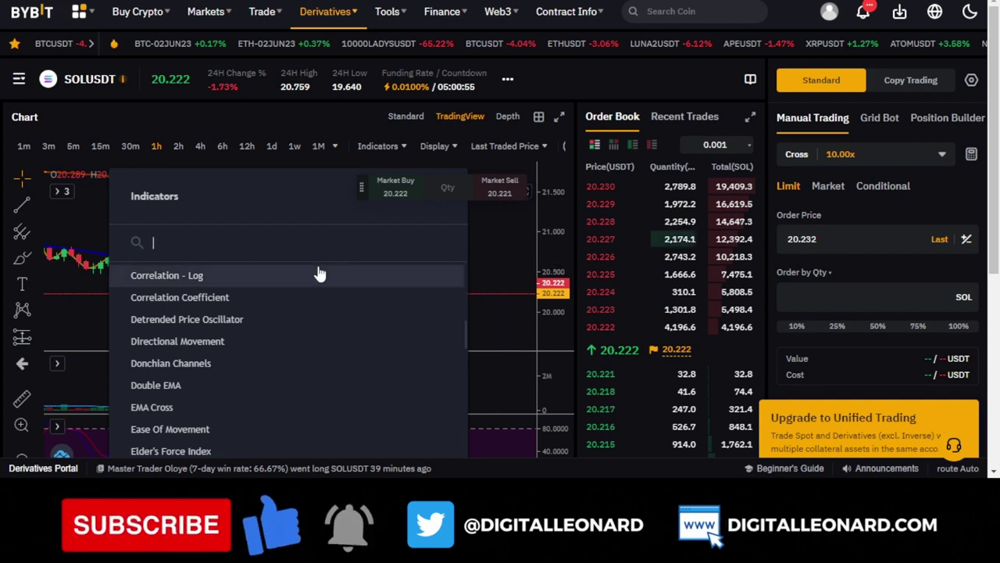
{"action": "left_click", "coordinate": [497, 236]}
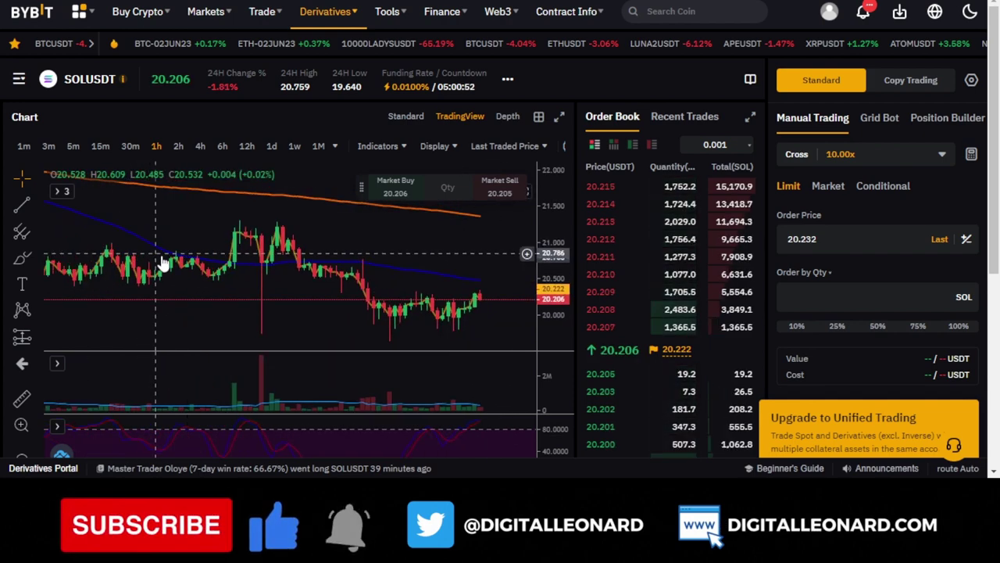
- Examine the SOLUSDT price chart with its moving averages, volume and oscillator panes
{"action": "scroll", "coordinate": [167, 258], "scroll_direction": "down", "scroll_amount": 3}
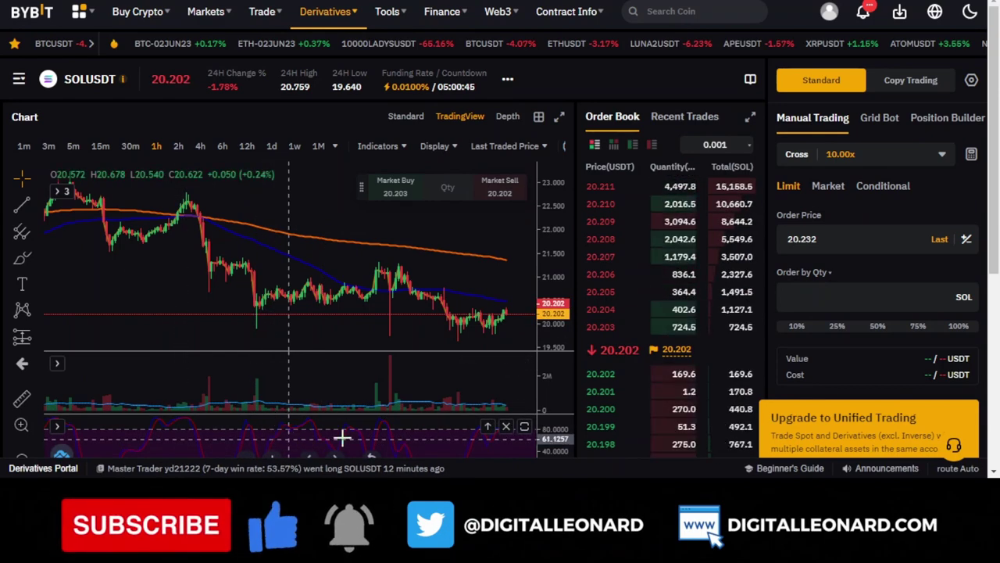
{"action": "scroll", "coordinate": [661, 400], "scroll_direction": "down", "scroll_amount": 1}
{"action": "scroll", "coordinate": [661, 400], "scroll_direction": "down", "scroll_amount": 1}
{"action": "scroll", "coordinate": [393, 297], "scroll_direction": "up", "scroll_amount": 5}
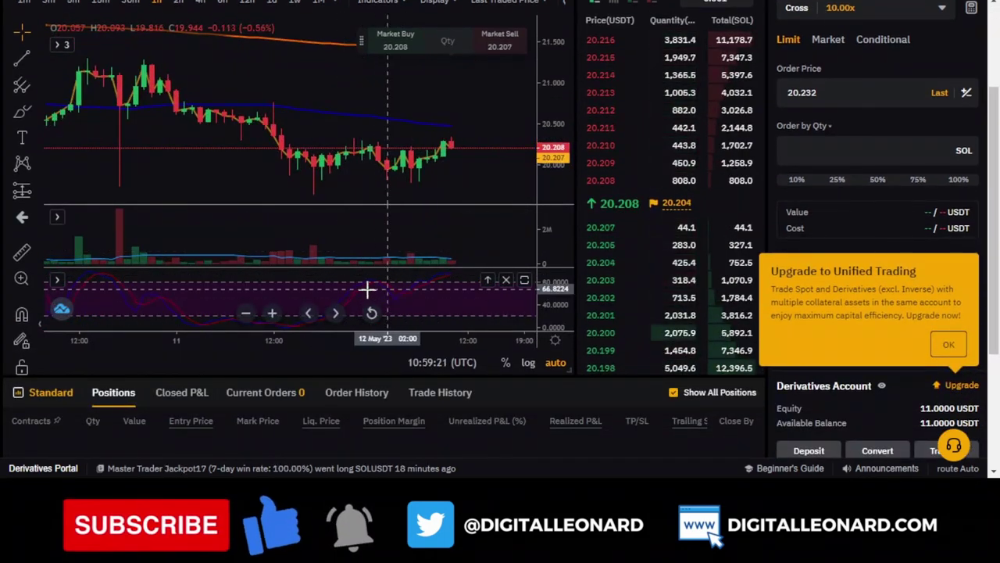
{"action": "scroll", "coordinate": [422, 287], "scroll_direction": "down", "scroll_amount": 3}
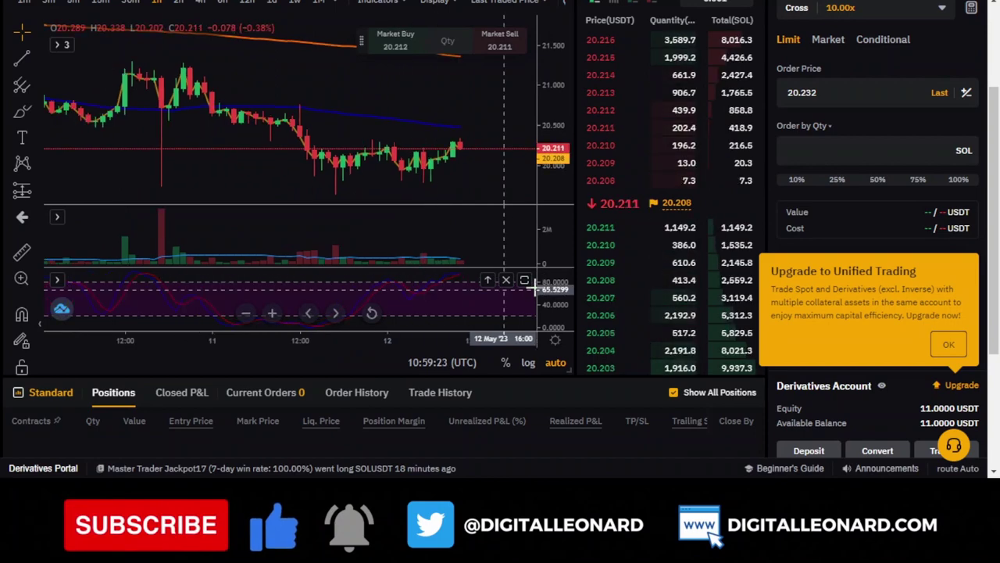
{"action": "scroll", "coordinate": [621, 289], "scroll_direction": "up", "scroll_amount": 2}
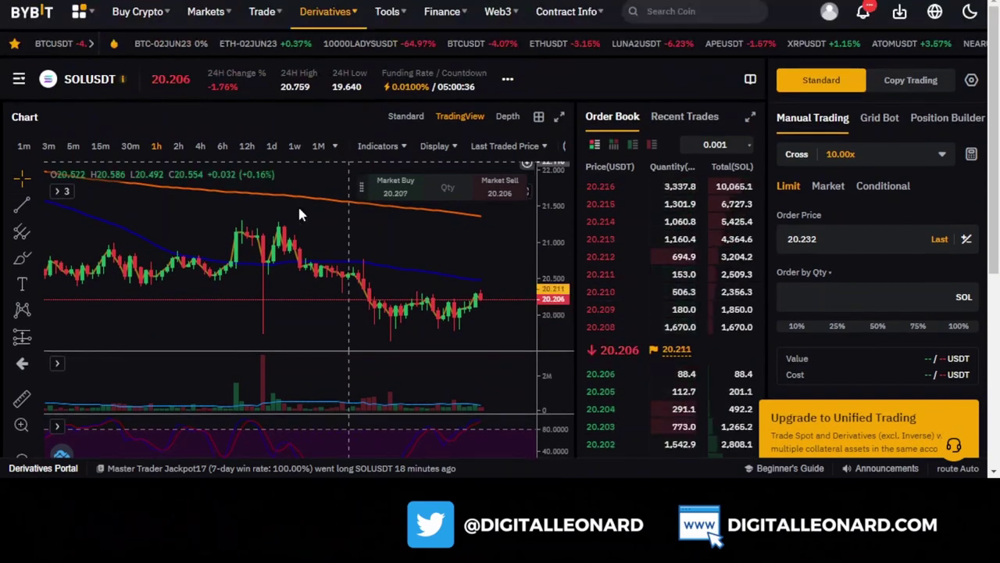
- Search the chart indicators for "stoc", close the list and inspect the oscillator pane under the volume pane
{"action": "left_click", "coordinate": [379, 147]}
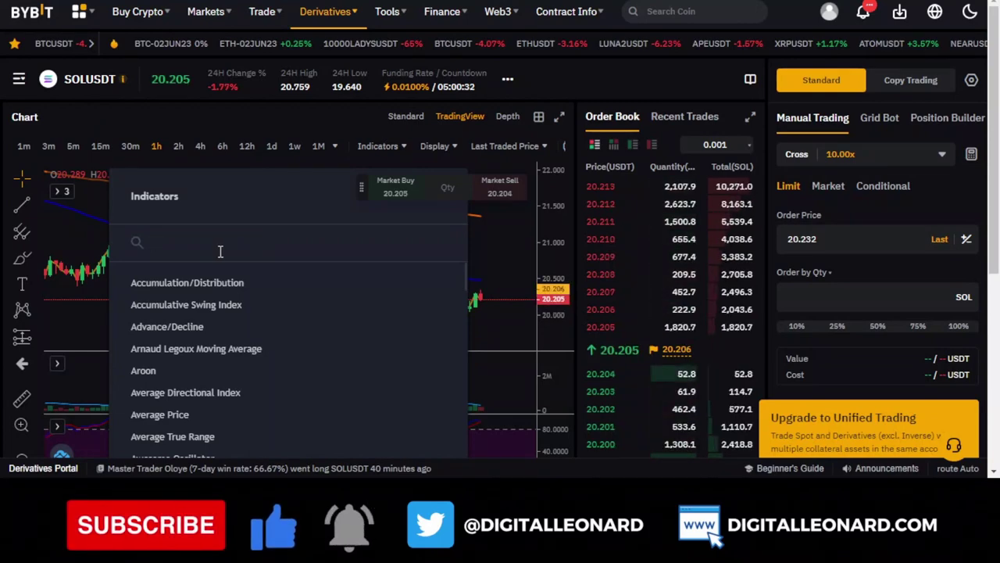
{"action": "type", "text": "stoc"}
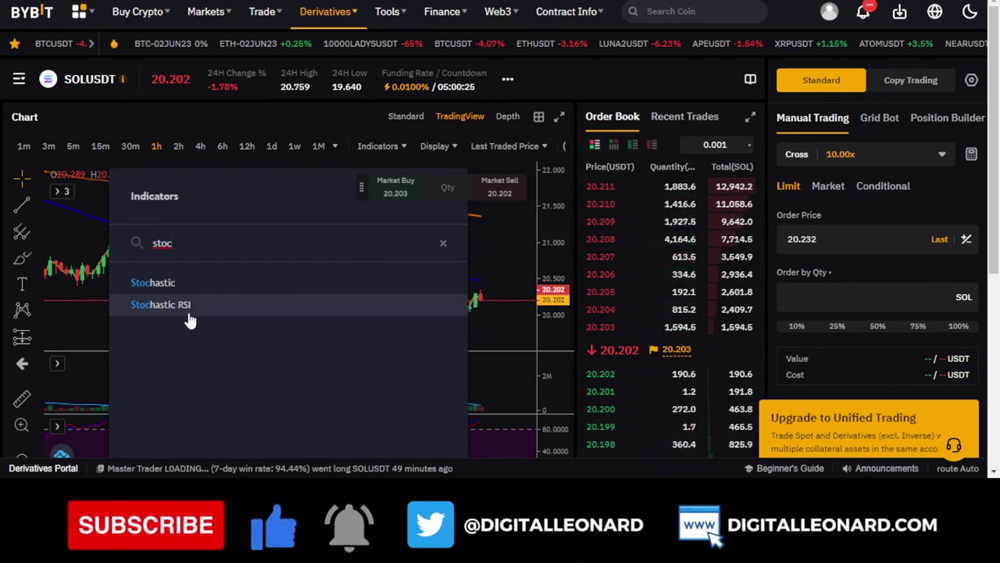
{"action": "left_click", "coordinate": [496, 252]}
{"action": "scroll", "coordinate": [432, 447], "scroll_direction": "down", "scroll_amount": 3}
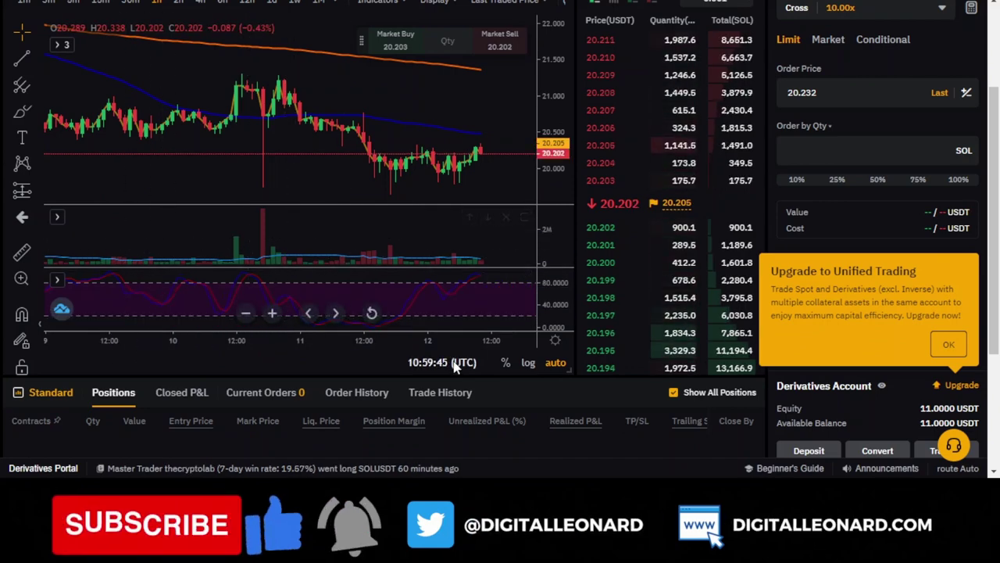
{"action": "scroll", "coordinate": [457, 356], "scroll_direction": "up", "scroll_amount": 3}
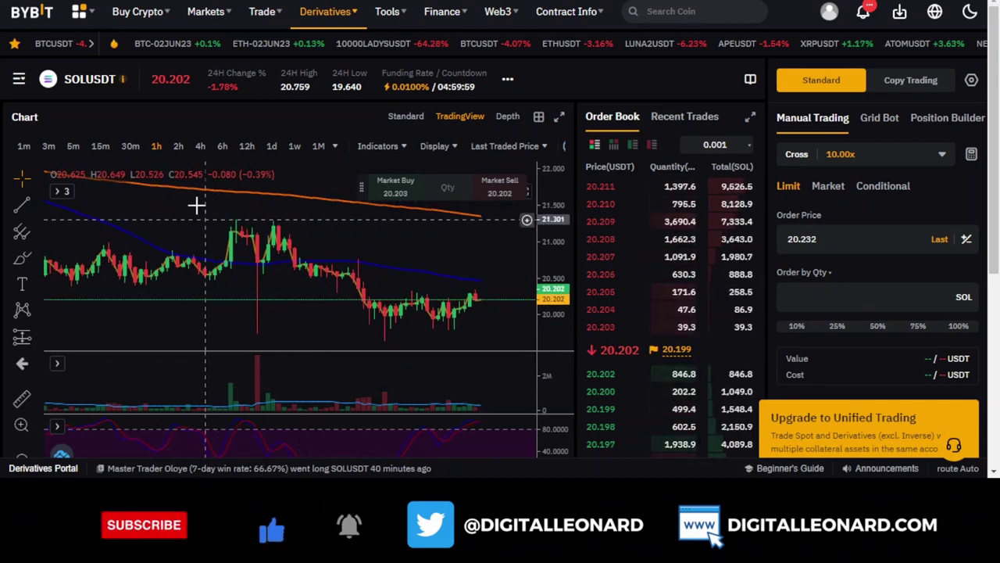
- Enlarge the SOLUSDT chart over the order book area and examine its price history and indicator panes
{"action": "scroll", "coordinate": [277, 204], "scroll_direction": "down", "scroll_amount": 5}
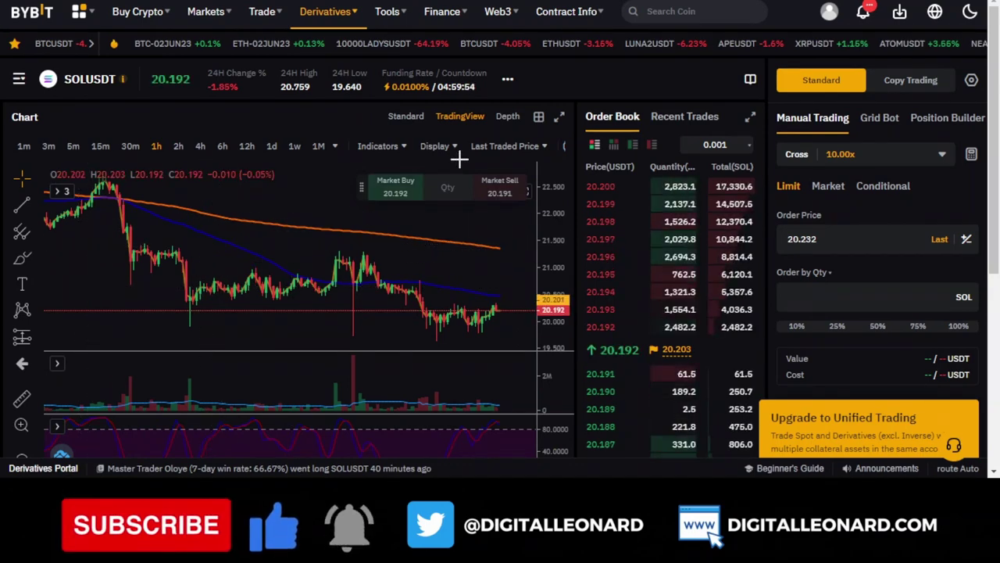
{"action": "left_click", "coordinate": [561, 118]}
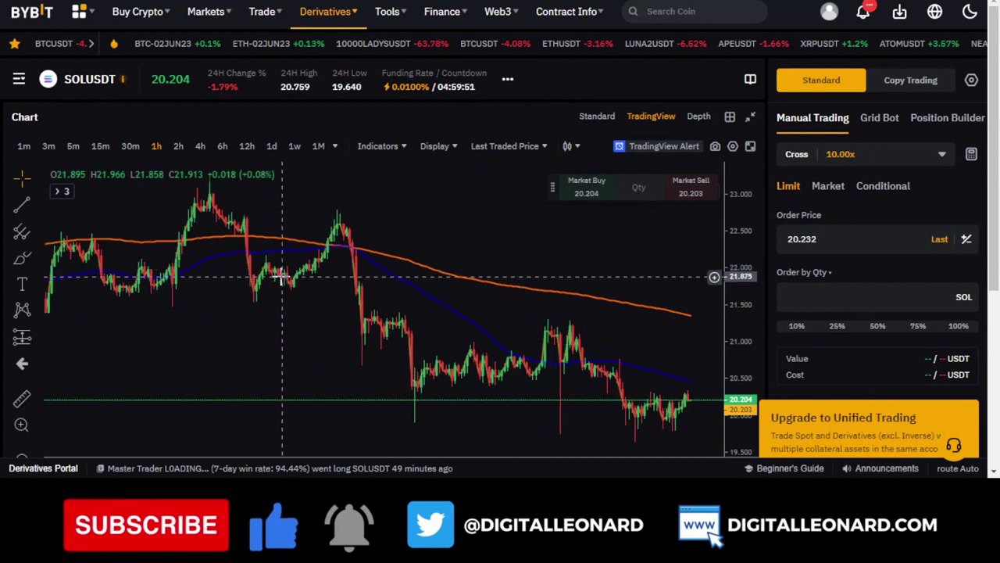
{"action": "scroll", "coordinate": [328, 235], "scroll_direction": "down", "scroll_amount": 2}
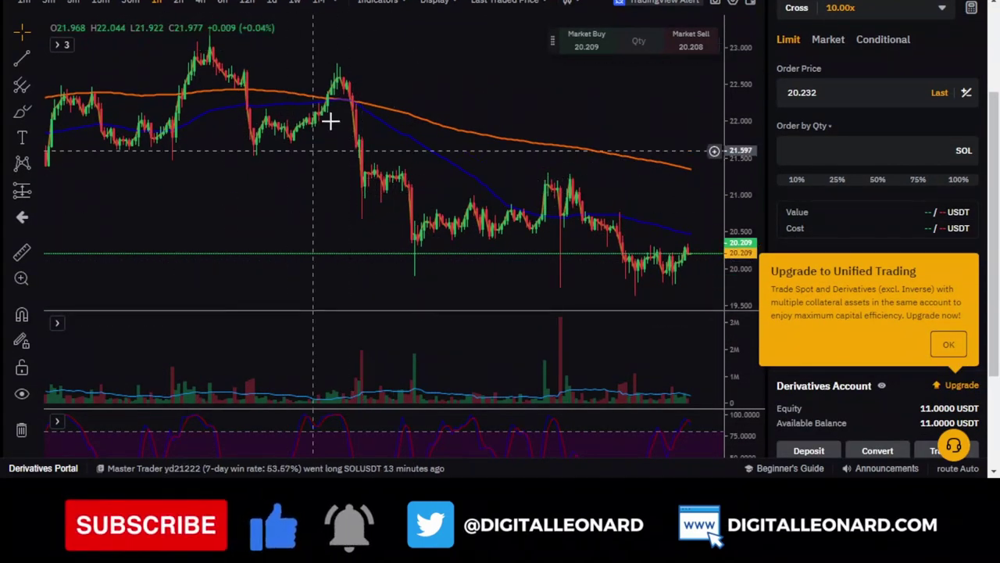
{"action": "scroll", "coordinate": [413, 258], "scroll_direction": "down", "scroll_amount": 2}
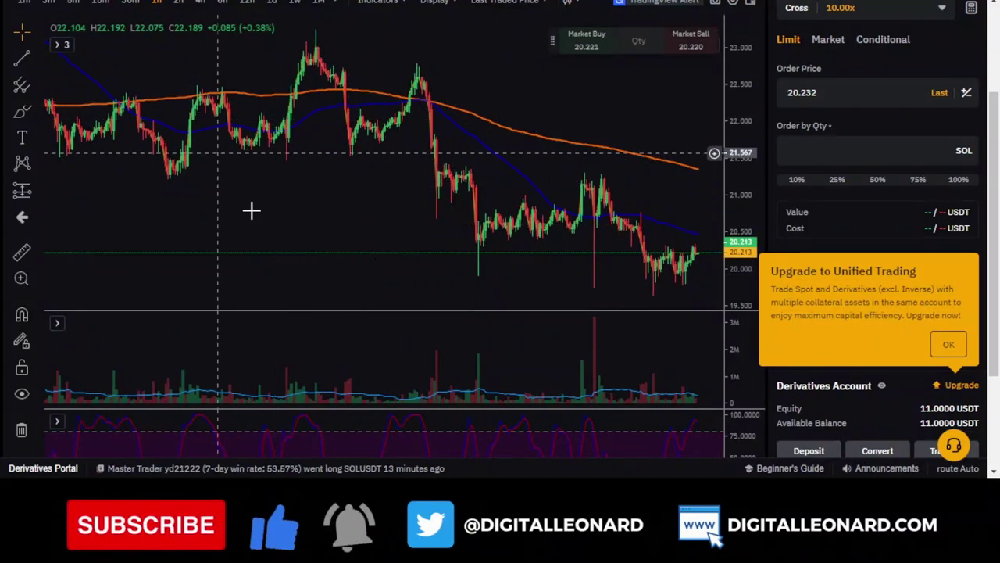
{"action": "scroll", "coordinate": [375, 201], "scroll_direction": "up", "scroll_amount": 2}
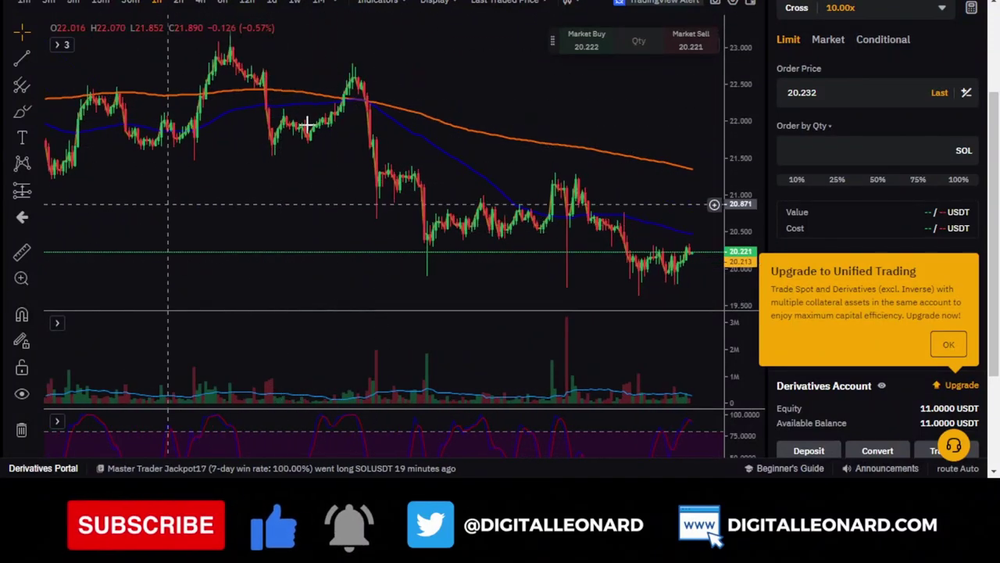
{"action": "scroll", "coordinate": [583, 260], "scroll_direction": "up", "scroll_amount": 1}
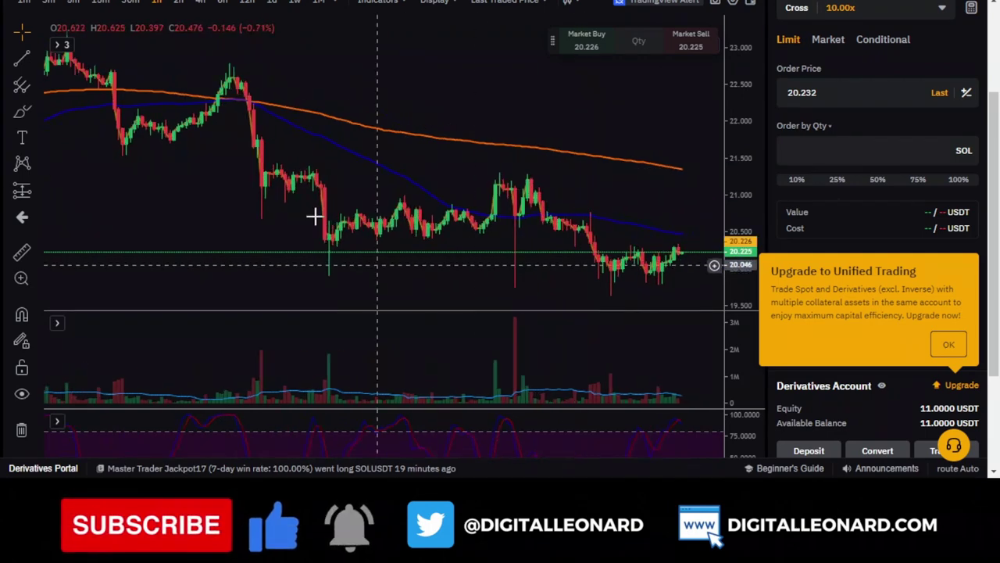
- Open the chart's appearance settings and inspect the colour and opacity options of the vertical grid lines
{"action": "right_click", "coordinate": [393, 78]}
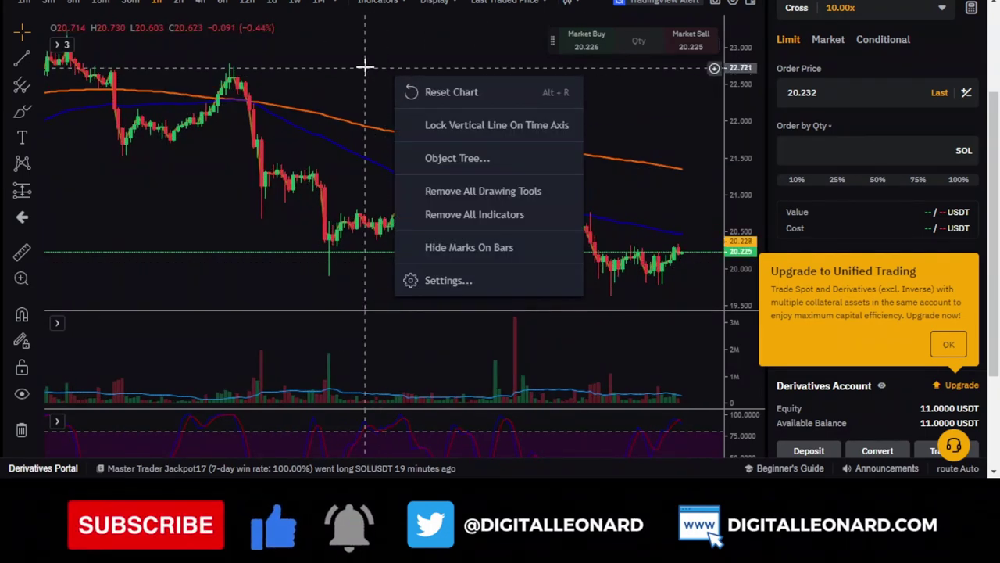
{"action": "left_click", "coordinate": [452, 275]}
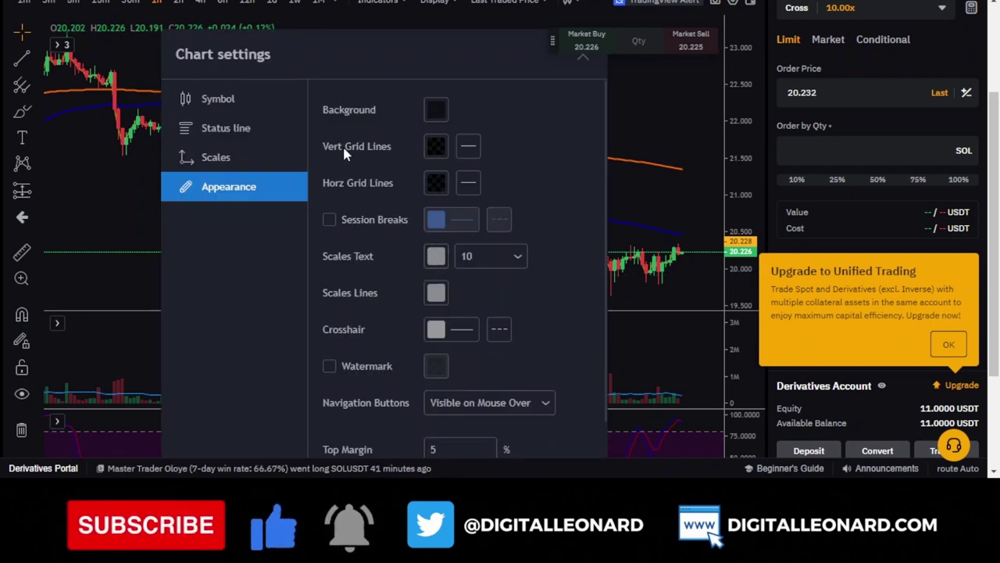
{"action": "left_click", "coordinate": [436, 145]}
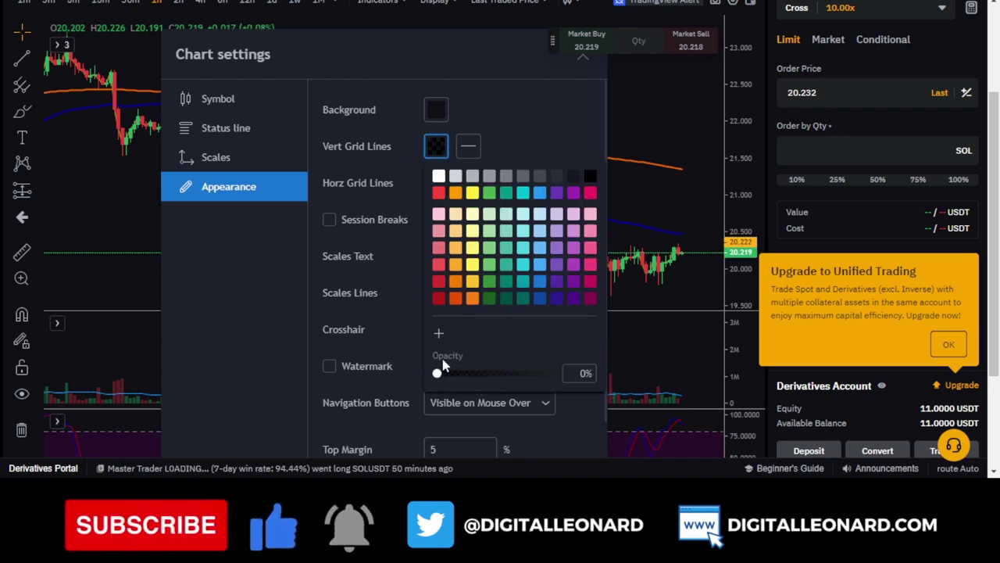
{"action": "left_click", "coordinate": [370, 159]}
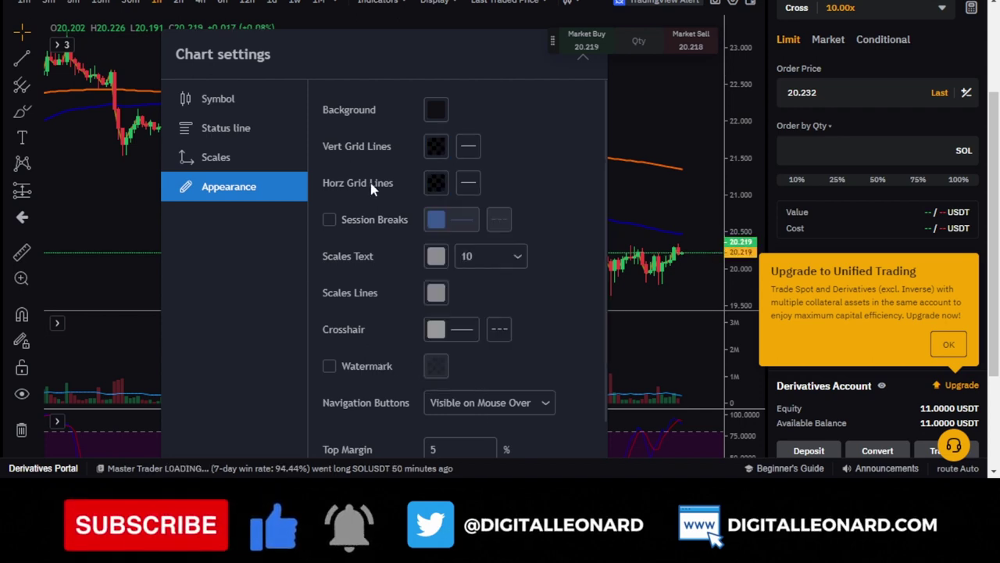
- Set the opacity of the horizontal grid lines to 75% and of the vertical grid lines to 64%
{"action": "left_click", "coordinate": [436, 183]}
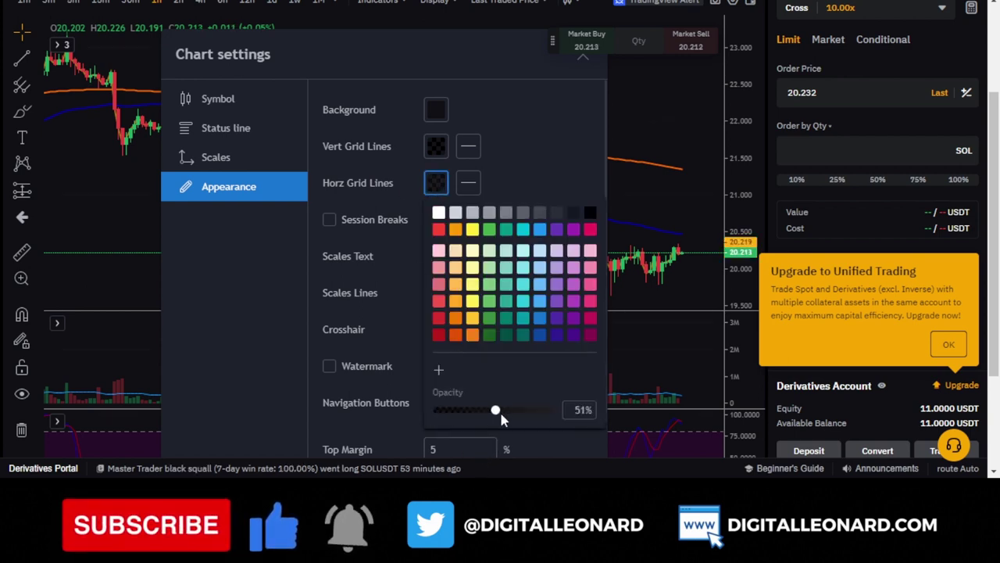
{"action": "left_click_drag", "start_coordinate": [525, 414], "coordinate": [522, 412]}
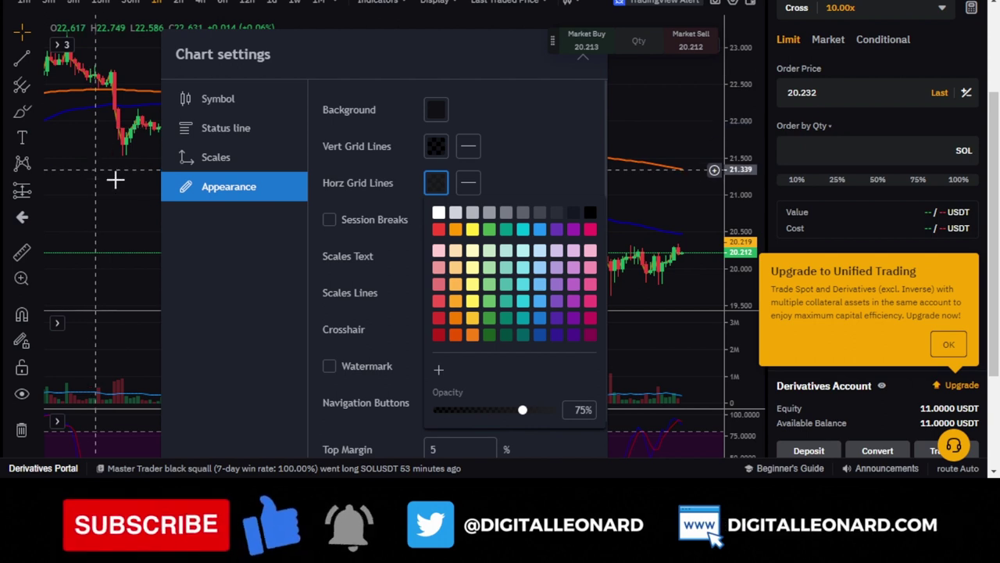
{"action": "left_click", "coordinate": [438, 146]}
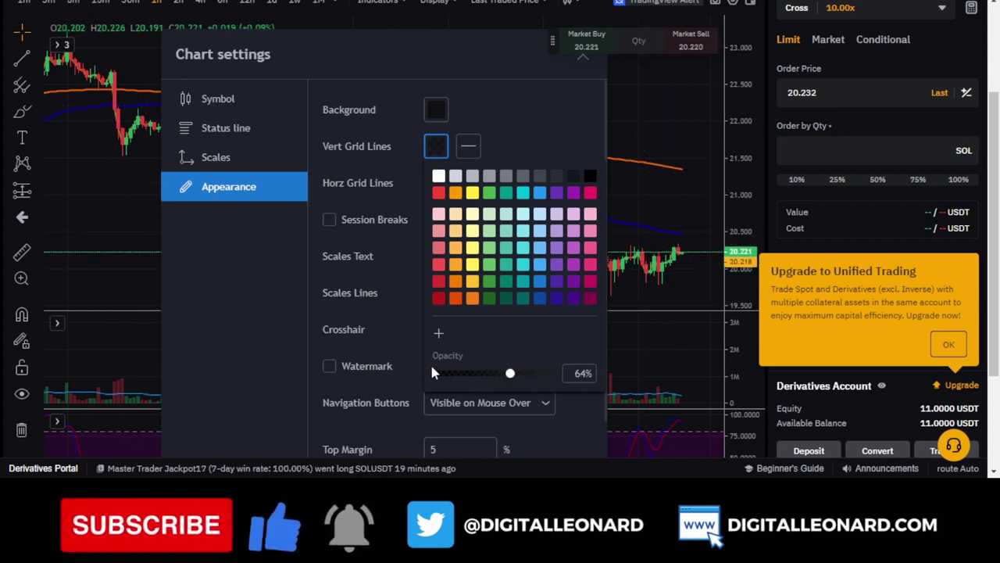
- Turn the opacity of the vertical and horizontal grid lines back down to fully transparent
{"action": "left_click", "coordinate": [494, 107]}
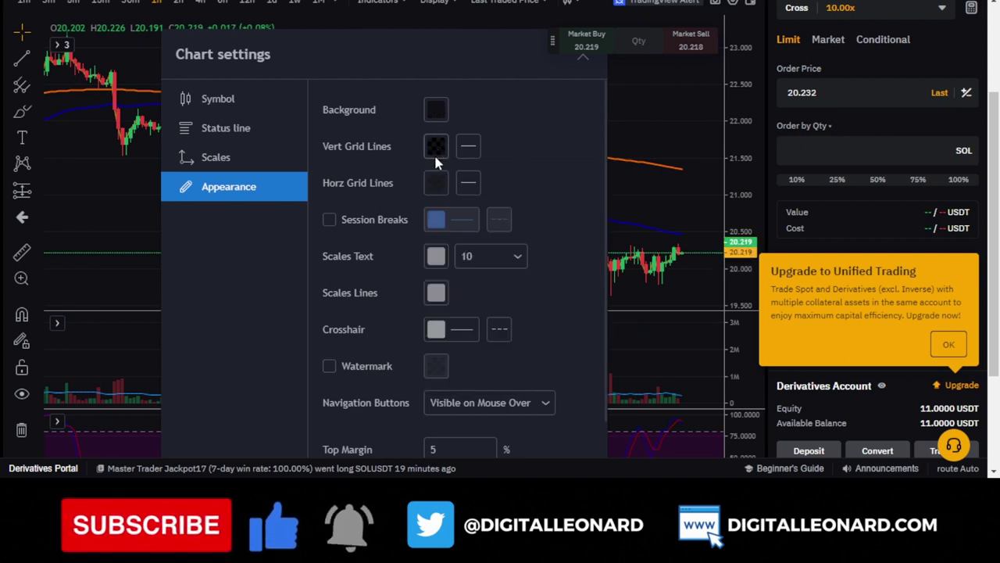
{"action": "left_click", "coordinate": [435, 183]}
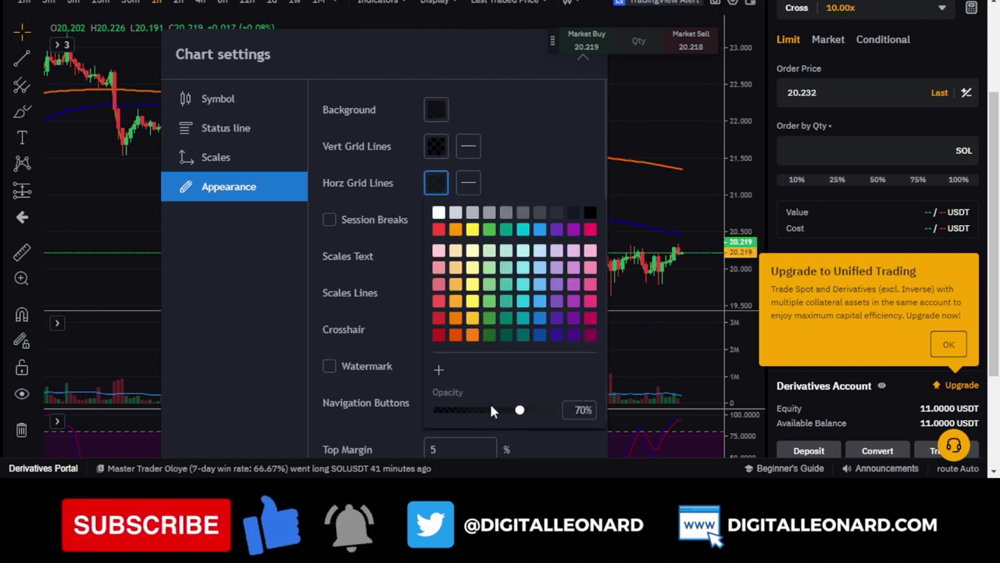
{"action": "left_click", "coordinate": [535, 154]}
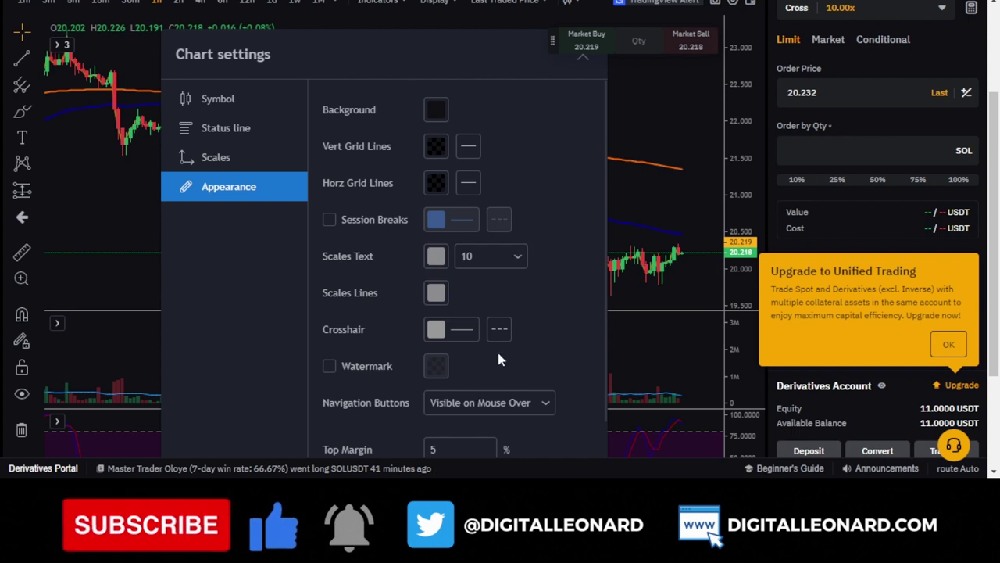
- Review the remaining appearance options and the Symbol settings for candles, wicks and time zone, and confirm the chart settings
{"action": "scroll", "coordinate": [499, 353], "scroll_direction": "down", "scroll_amount": 2}
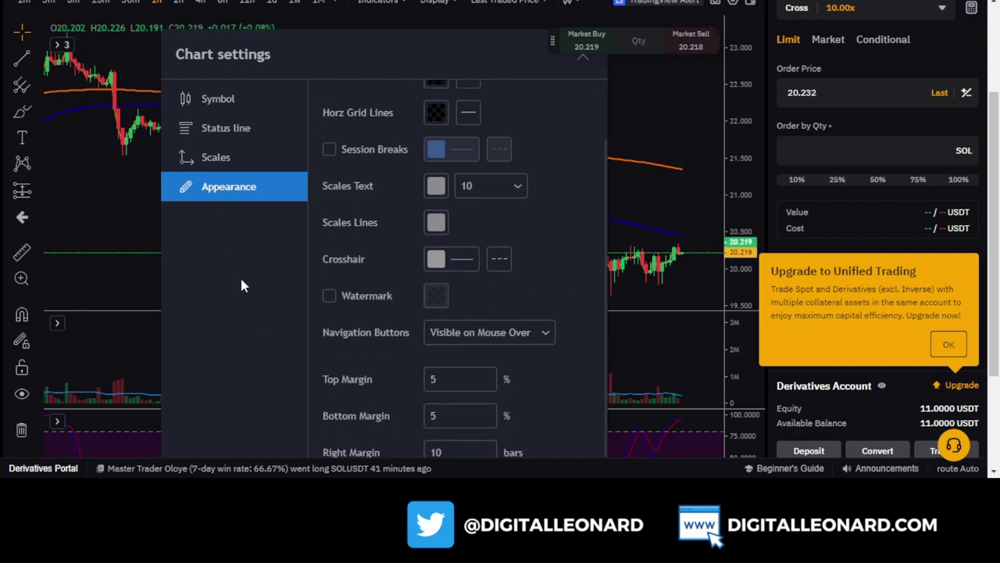
{"action": "scroll", "coordinate": [241, 286], "scroll_direction": "up", "scroll_amount": 3}
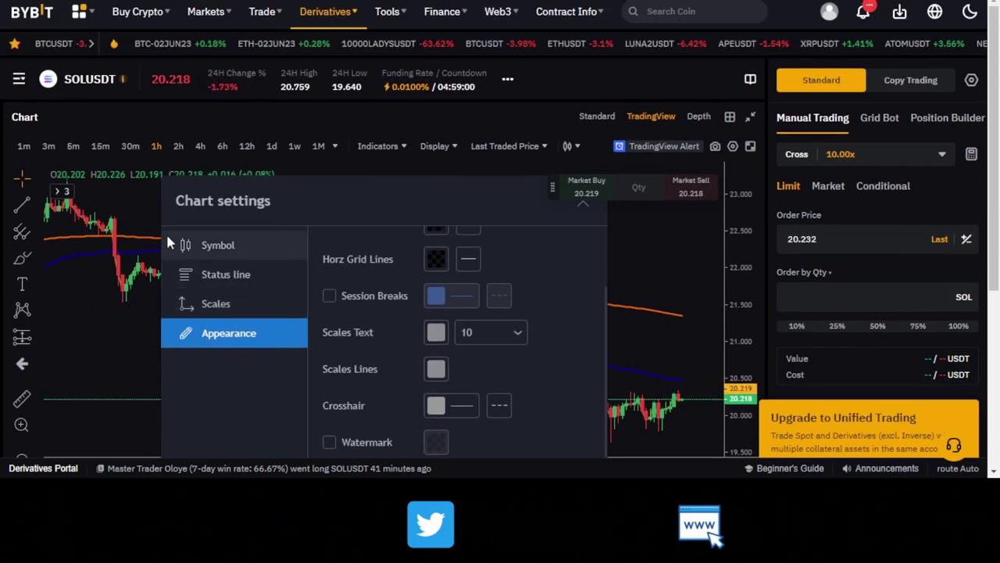
{"action": "left_click", "coordinate": [219, 248]}
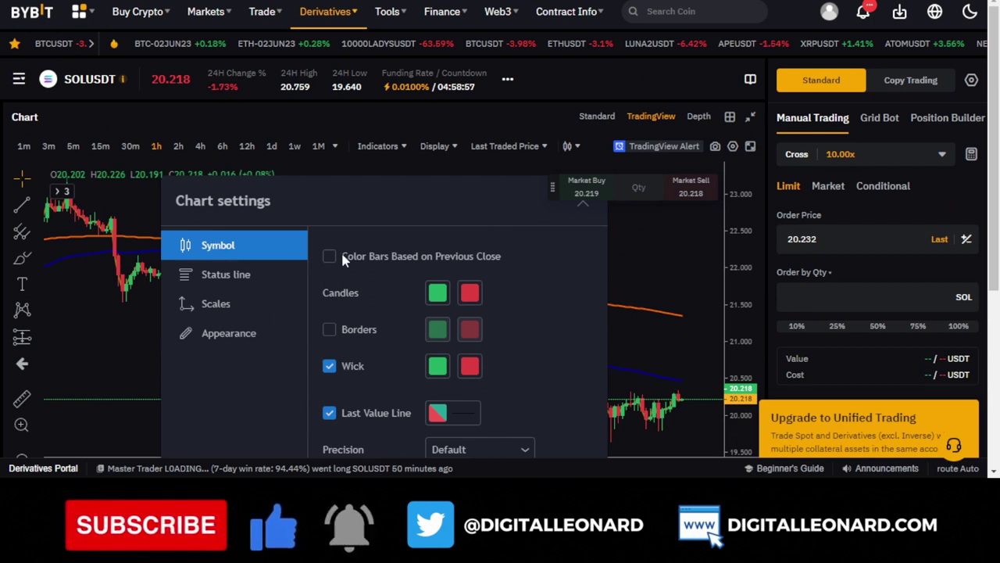
{"action": "scroll", "coordinate": [432, 326], "scroll_direction": "down", "scroll_amount": 1}
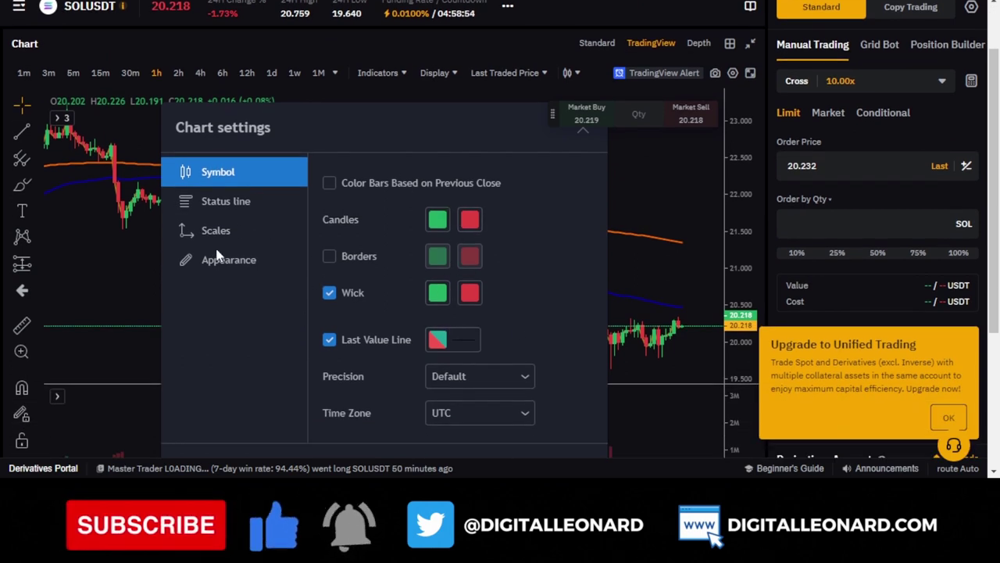
{"action": "scroll", "coordinate": [374, 254], "scroll_direction": "down", "scroll_amount": 1}
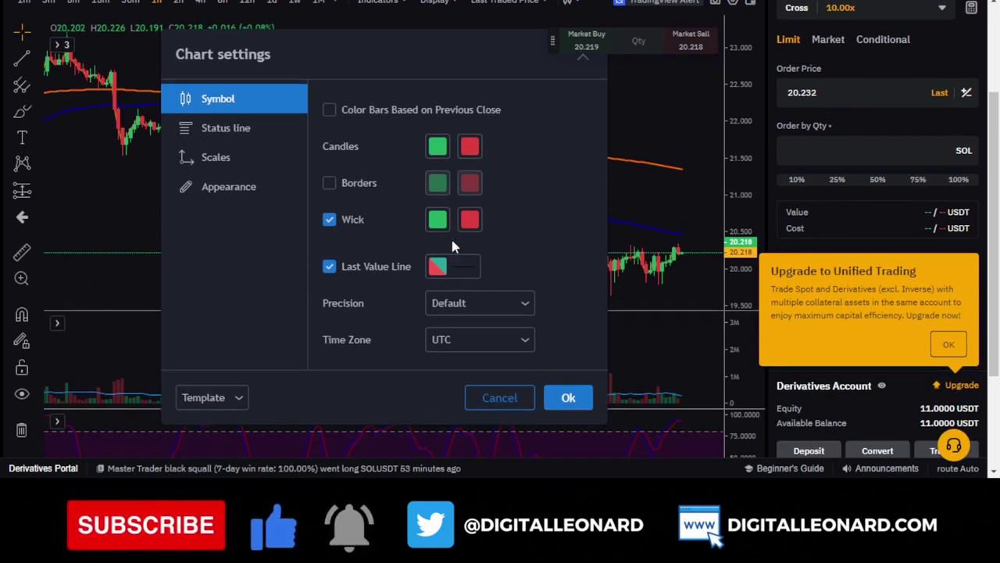
{"action": "left_click", "coordinate": [568, 399]}
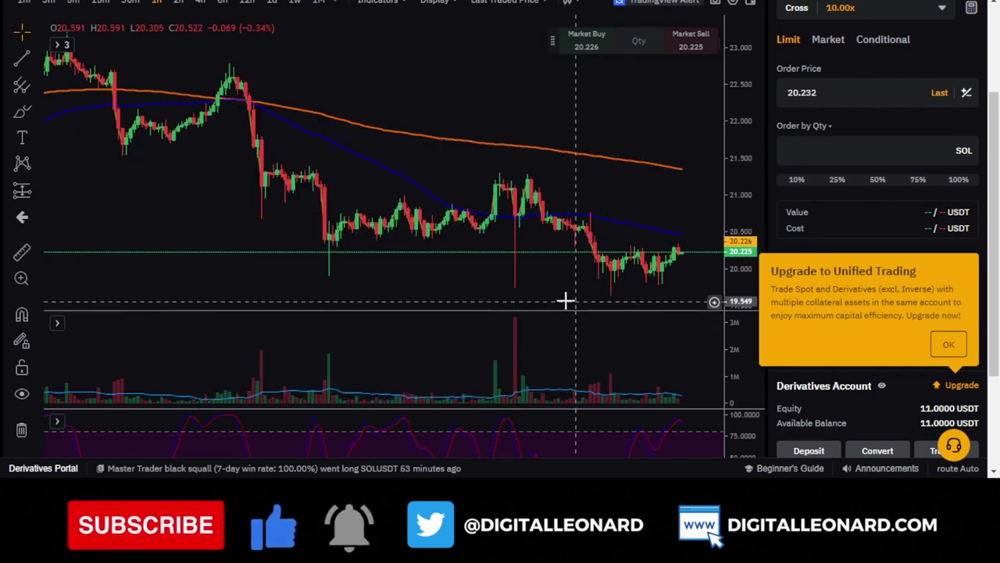
- Restore the enlarged SOLUSDT chart to its normal size so the order book sits beside it
{"action": "scroll", "coordinate": [156, 225], "scroll_direction": "down", "scroll_amount": 4}
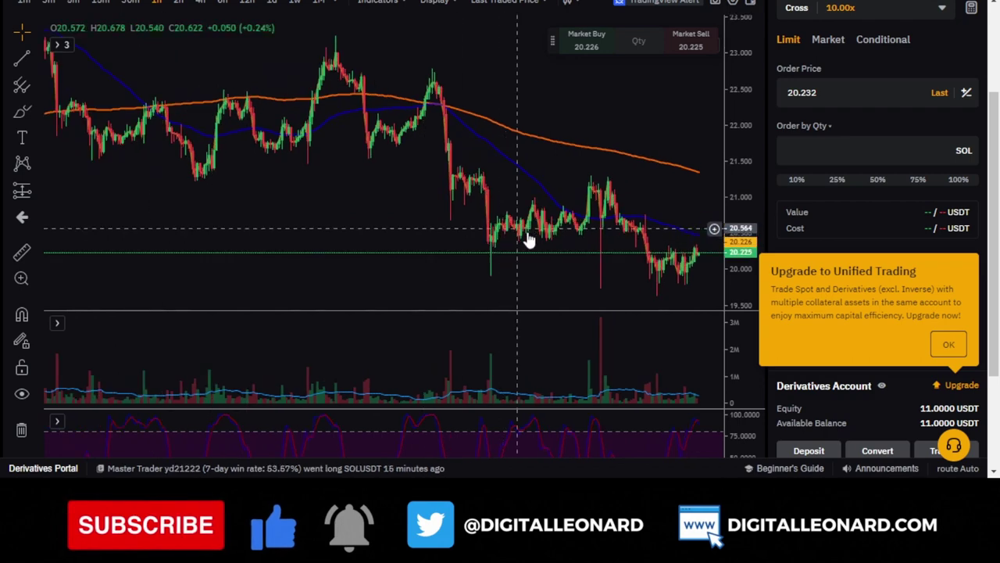
{"action": "scroll", "coordinate": [530, 239], "scroll_direction": "up", "scroll_amount": 5}
{"action": "scroll", "coordinate": [893, 105], "scroll_direction": "up", "scroll_amount": 1}
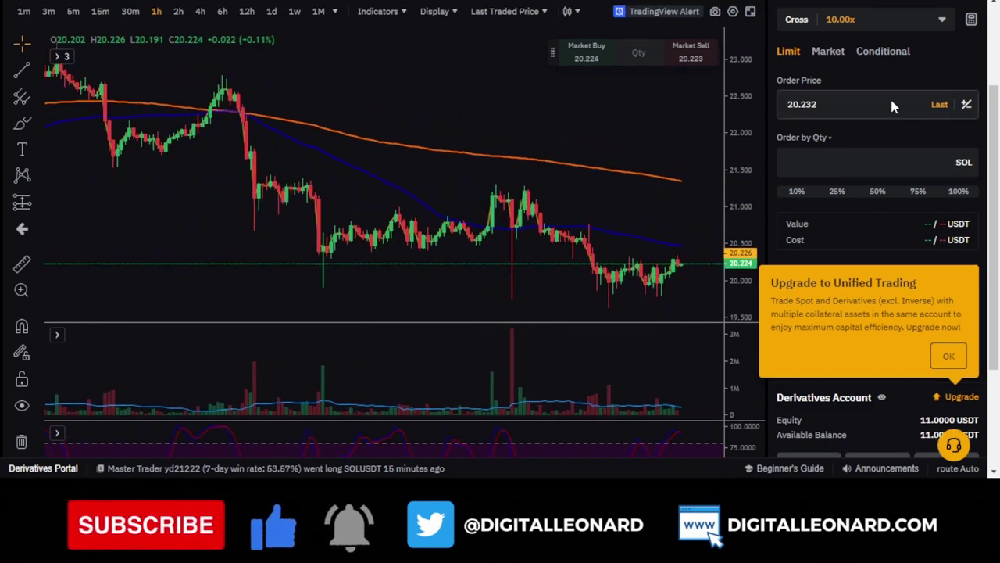
{"action": "scroll", "coordinate": [894, 105], "scroll_direction": "up", "scroll_amount": 3}
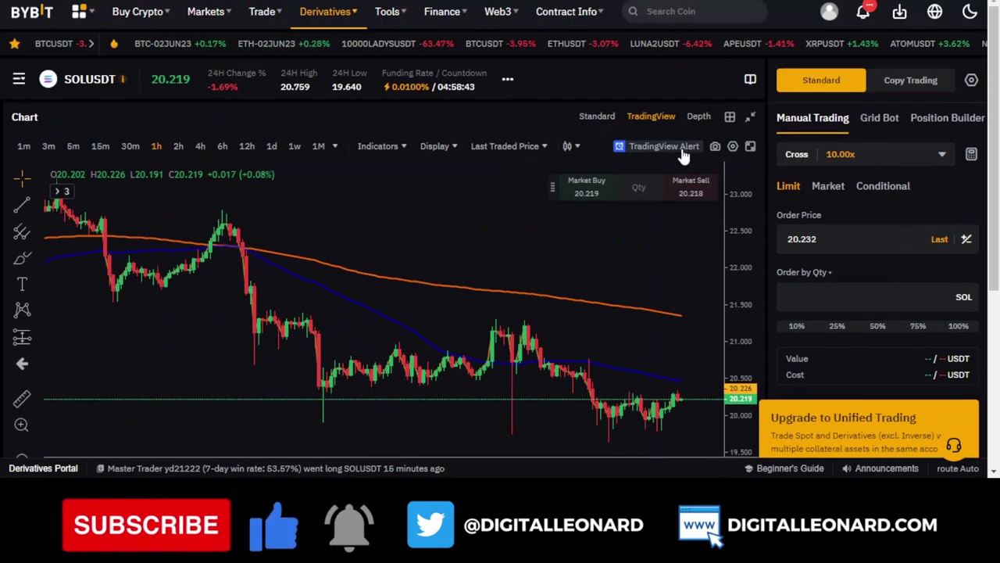
{"action": "left_click", "coordinate": [751, 119]}
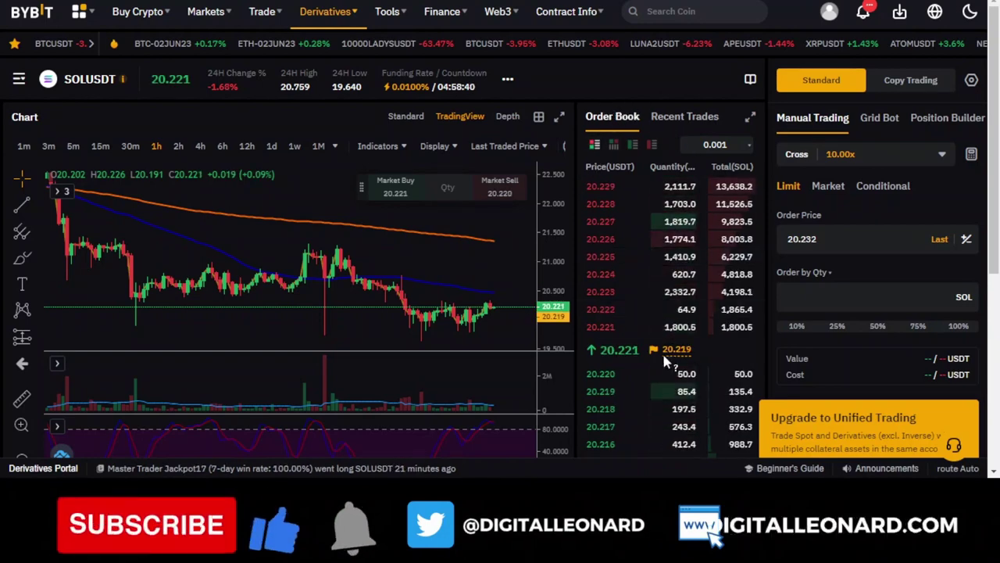
- Examine the SOLUSDT order book, view the recent trades list, and return to the order book
{"action": "scroll", "coordinate": [665, 361], "scroll_direction": "down", "scroll_amount": 3}
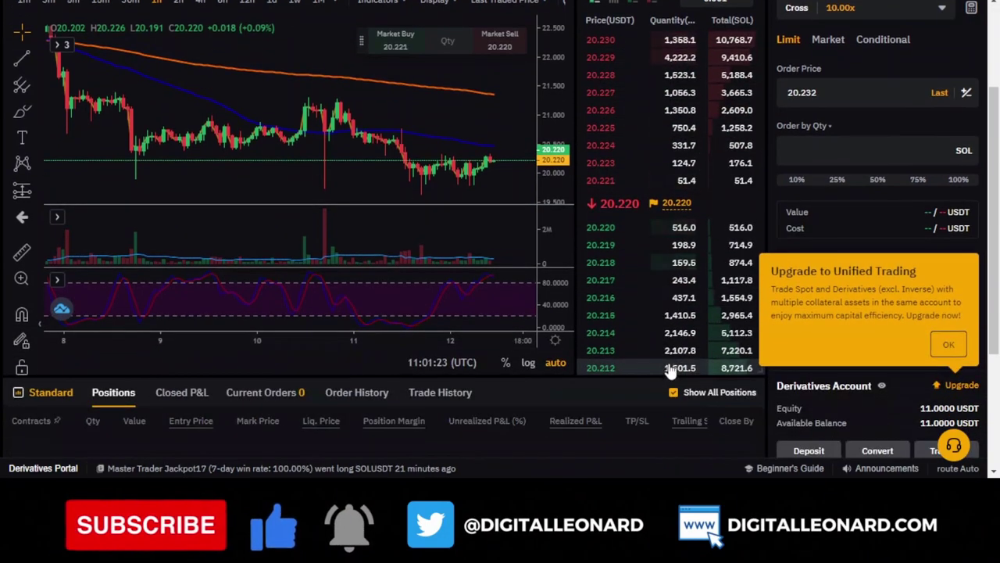
{"action": "scroll", "coordinate": [633, 234], "scroll_direction": "up", "scroll_amount": 3}
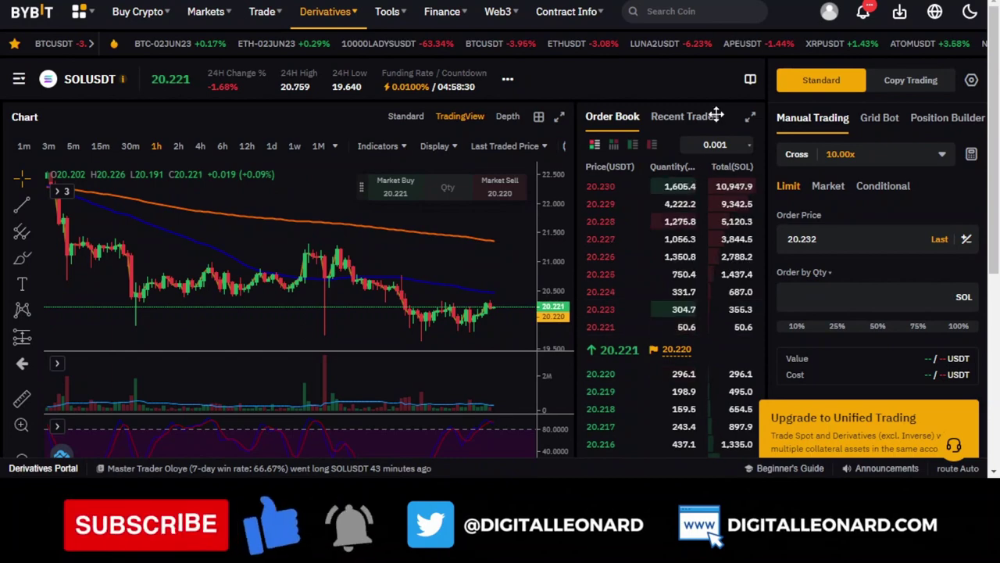
{"action": "left_click", "coordinate": [677, 122]}
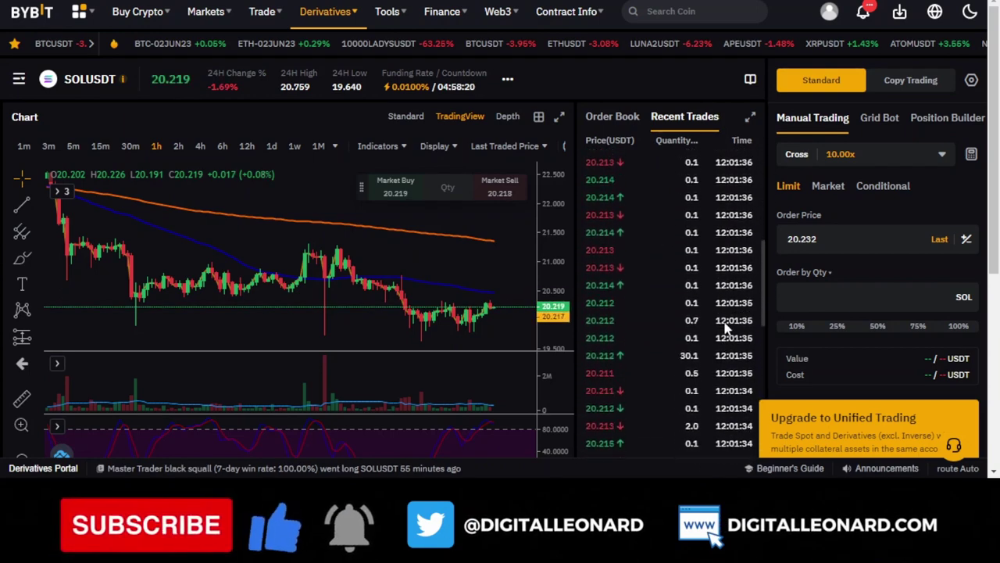
{"action": "left_click", "coordinate": [629, 123]}
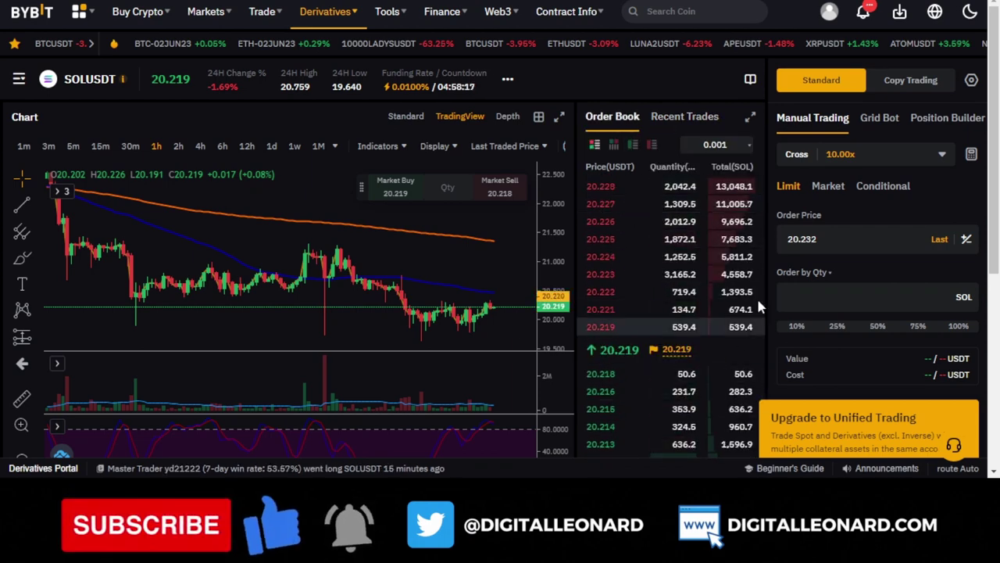
{"action": "scroll", "coordinate": [492, 322], "scroll_direction": "down", "scroll_amount": 2}
{"action": "scroll", "coordinate": [805, 296], "scroll_direction": "down", "scroll_amount": 2}
{"action": "scroll", "coordinate": [828, 295], "scroll_direction": "up", "scroll_amount": 2}
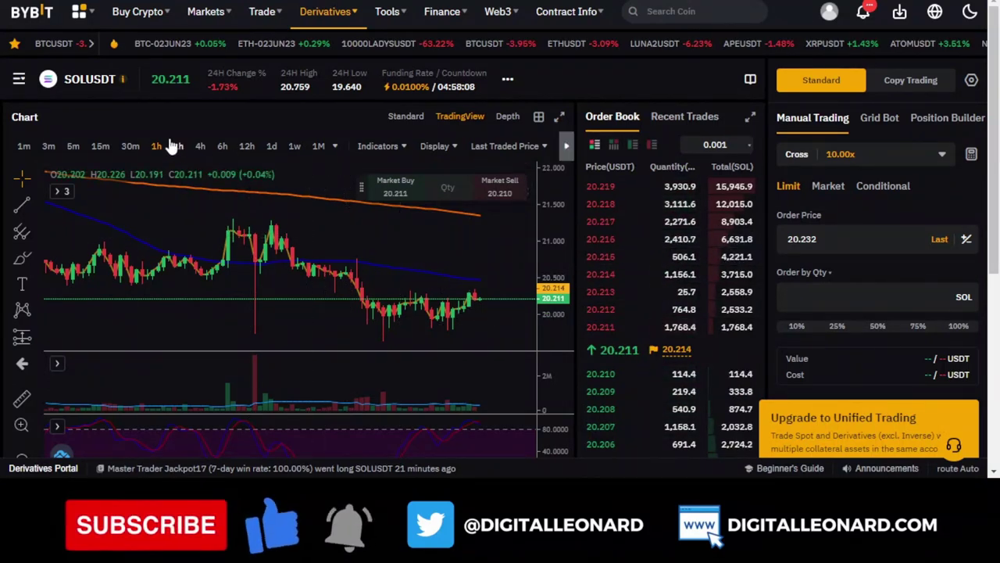
- View the 24-hour turnover of SOLUSDT, switch to the BTCUSDT contract and view its 24-hour turnover
{"action": "mouse_move", "coordinate": [509, 84]}
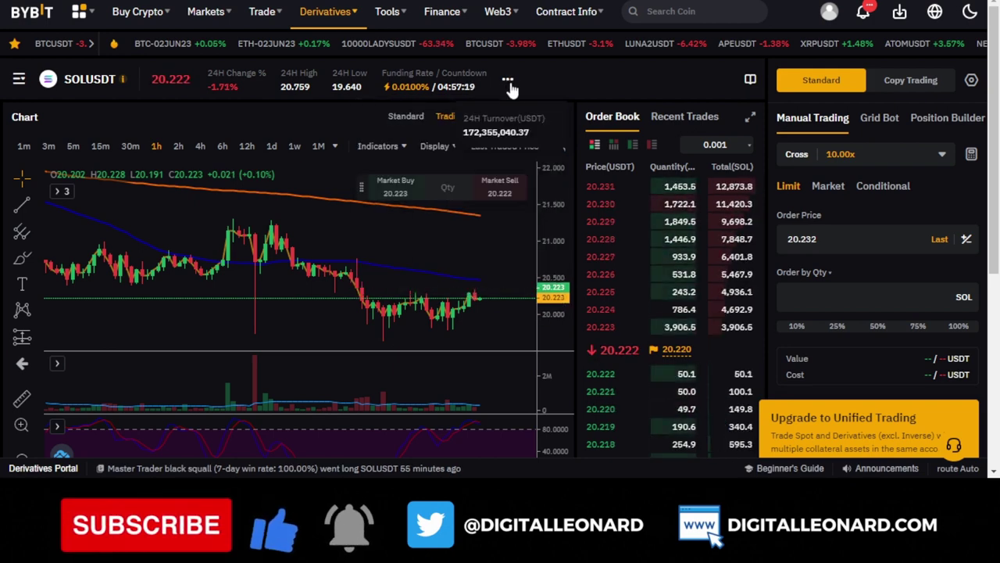
{"action": "left_click", "coordinate": [18, 78]}
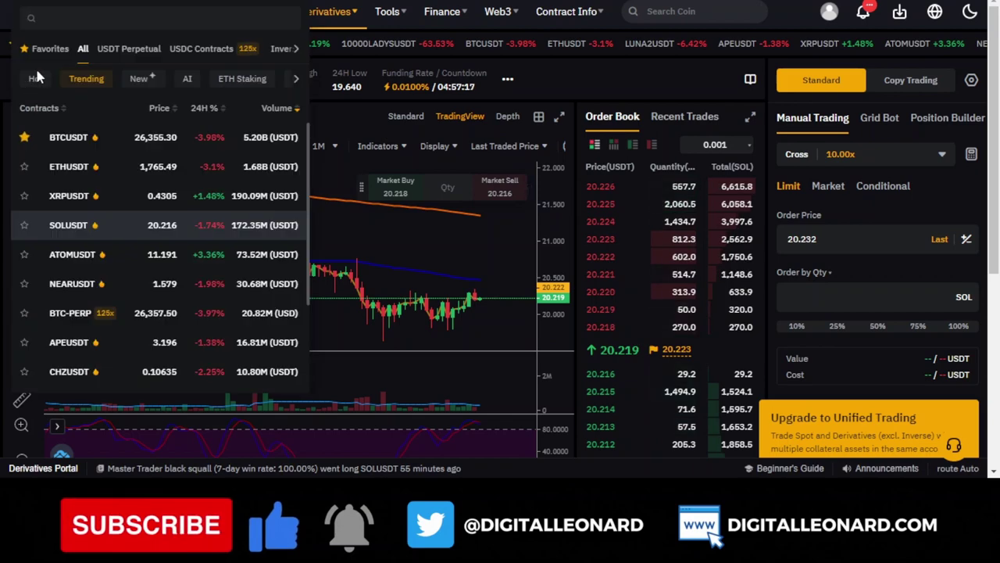
{"action": "left_click", "coordinate": [68, 225]}
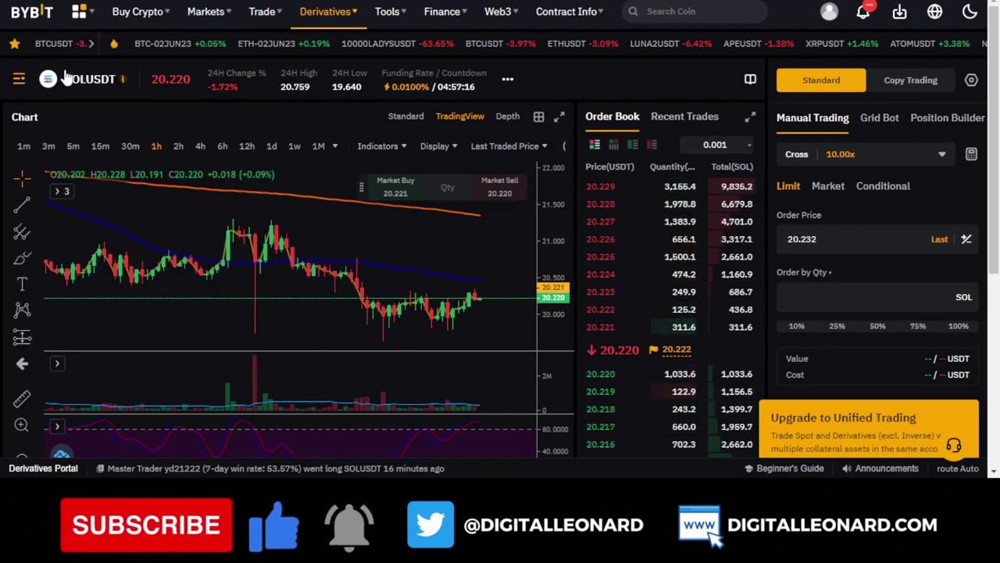
{"action": "left_click", "coordinate": [66, 81]}
{"action": "left_click", "coordinate": [71, 138]}
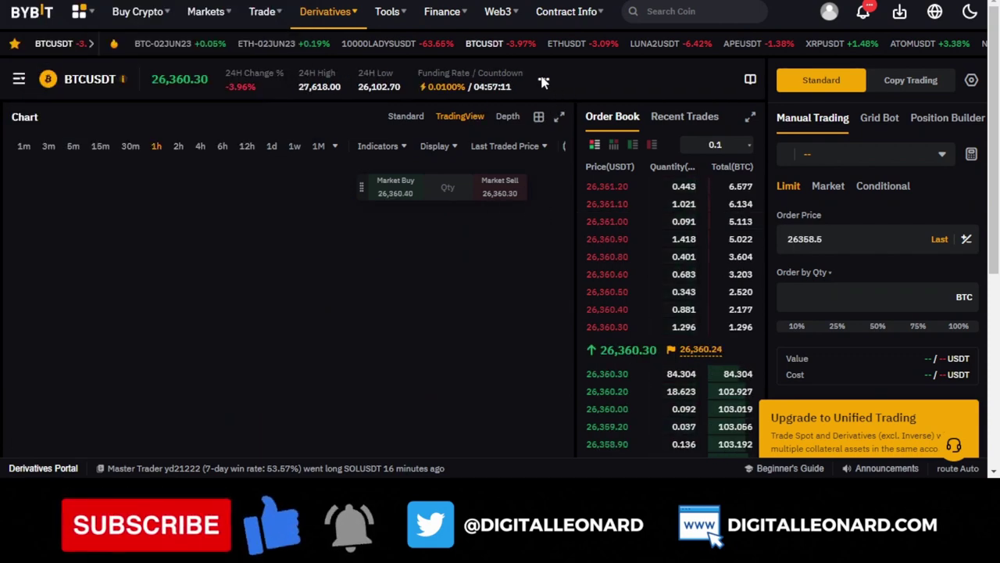
{"action": "mouse_move", "coordinate": [547, 83]}
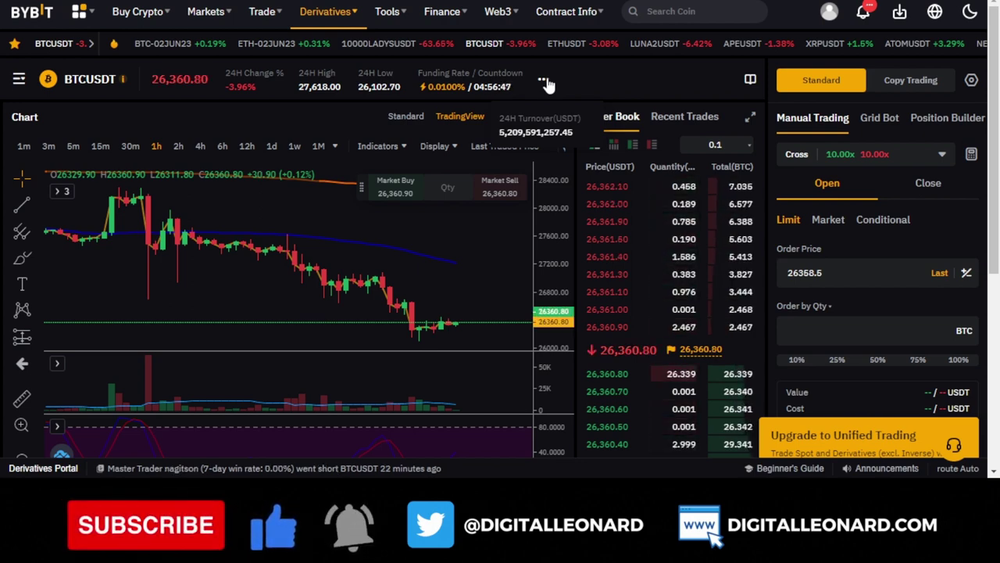
- Switch to the CHZUSDT contract from the trending contracts and examine its price chart and indicator panes
{"action": "mouse_move", "coordinate": [22, 81]}
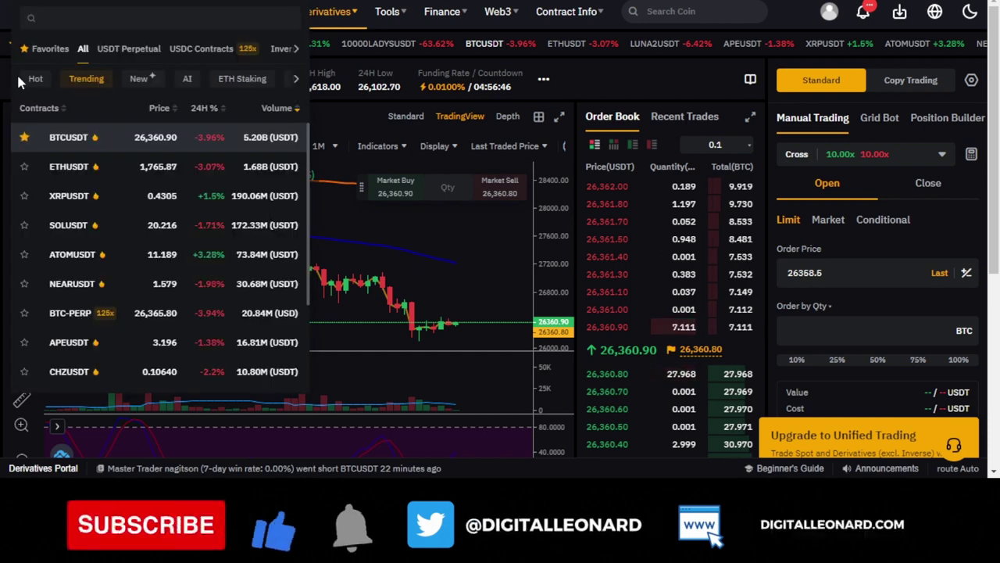
{"action": "scroll", "coordinate": [86, 332], "scroll_direction": "down", "scroll_amount": 3}
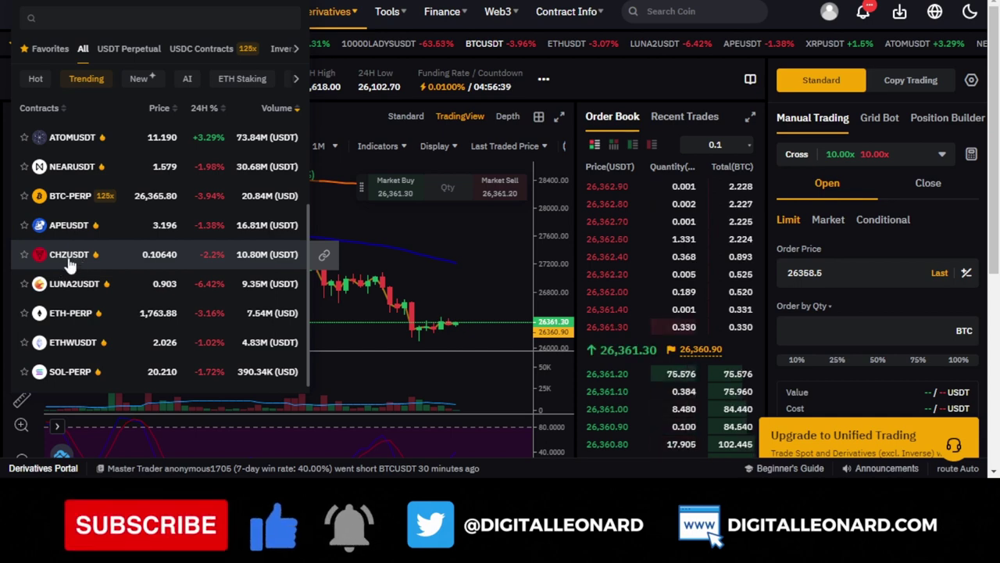
{"action": "left_click", "coordinate": [68, 258]}
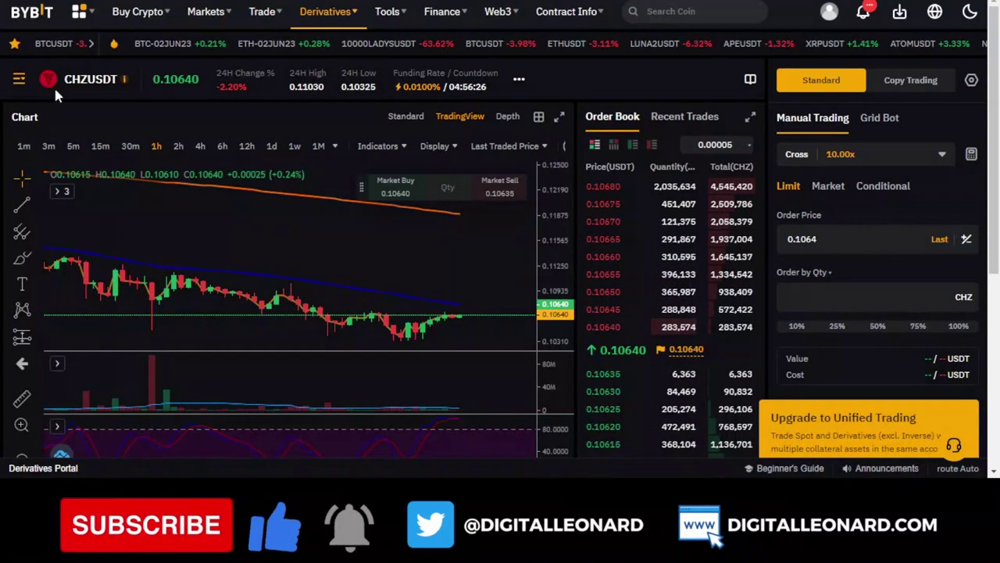
{"action": "scroll", "coordinate": [117, 278], "scroll_direction": "down", "scroll_amount": 3}
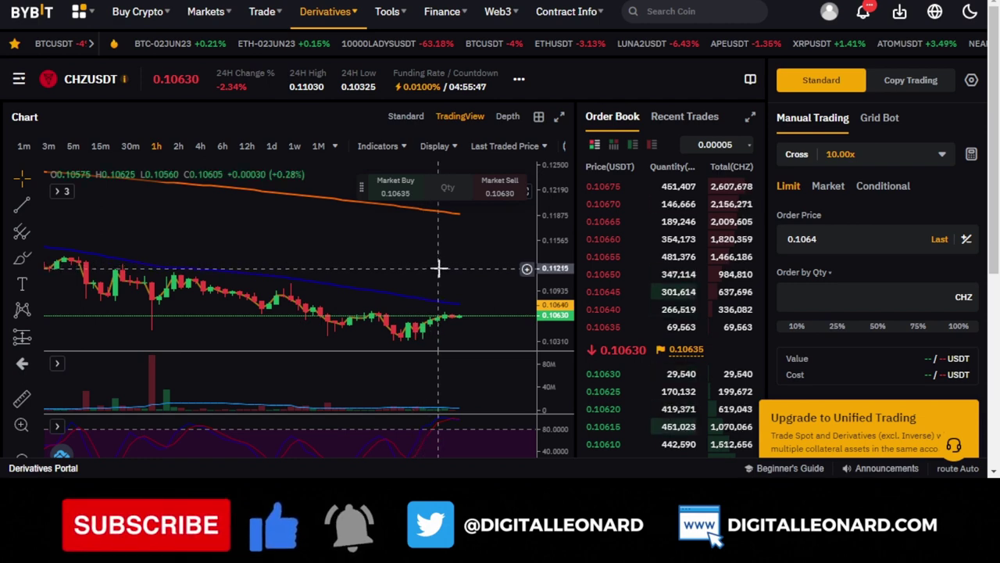
{"action": "mouse_move", "coordinate": [514, 367]}
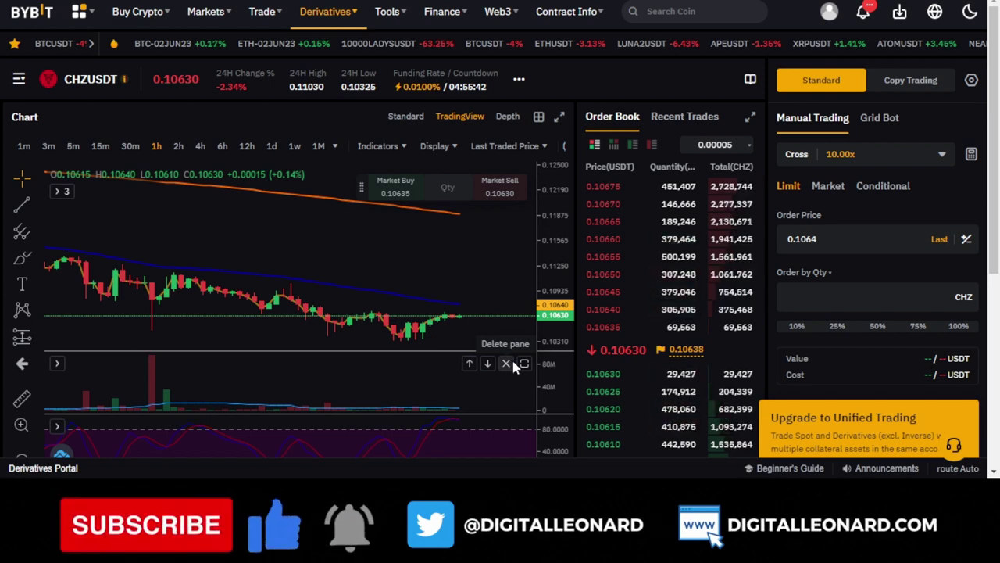
- Browse the contract list again and return the BTCUSDT order form from Copy Trading to Standard mode
{"action": "left_click", "coordinate": [89, 79]}
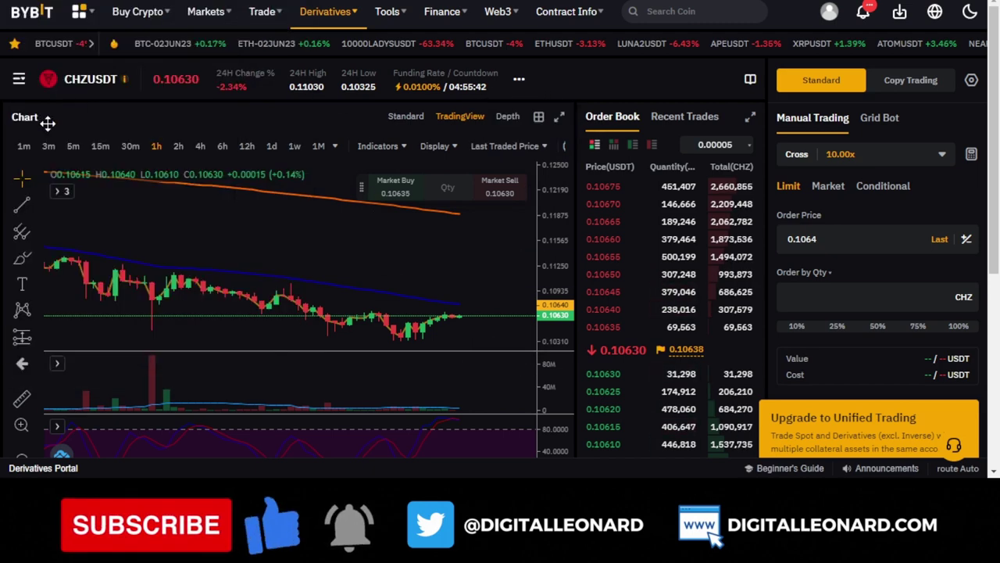
{"action": "mouse_move", "coordinate": [100, 84]}
{"action": "scroll", "coordinate": [145, 234], "scroll_direction": "down", "scroll_amount": 3}
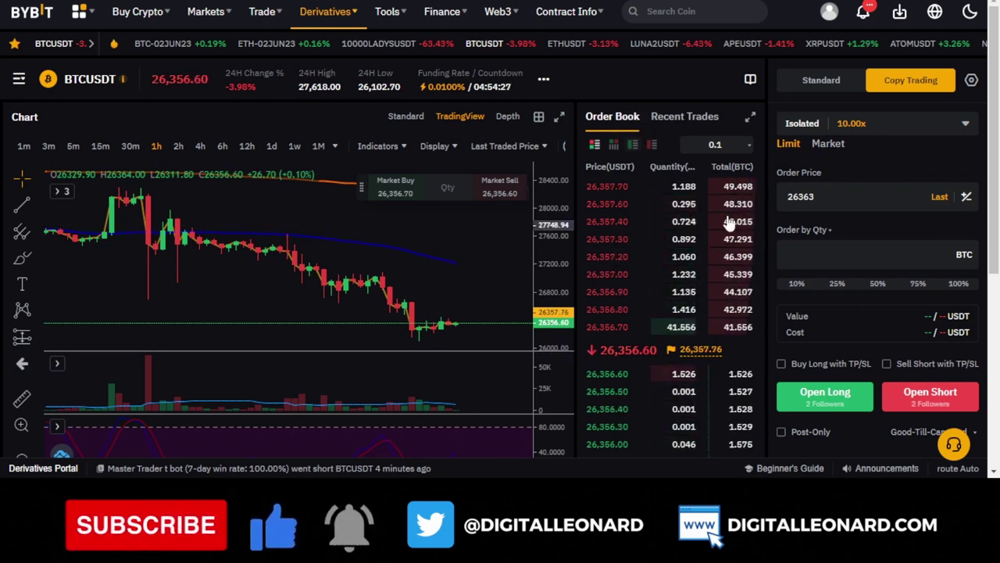
{"action": "left_click", "coordinate": [822, 83]}
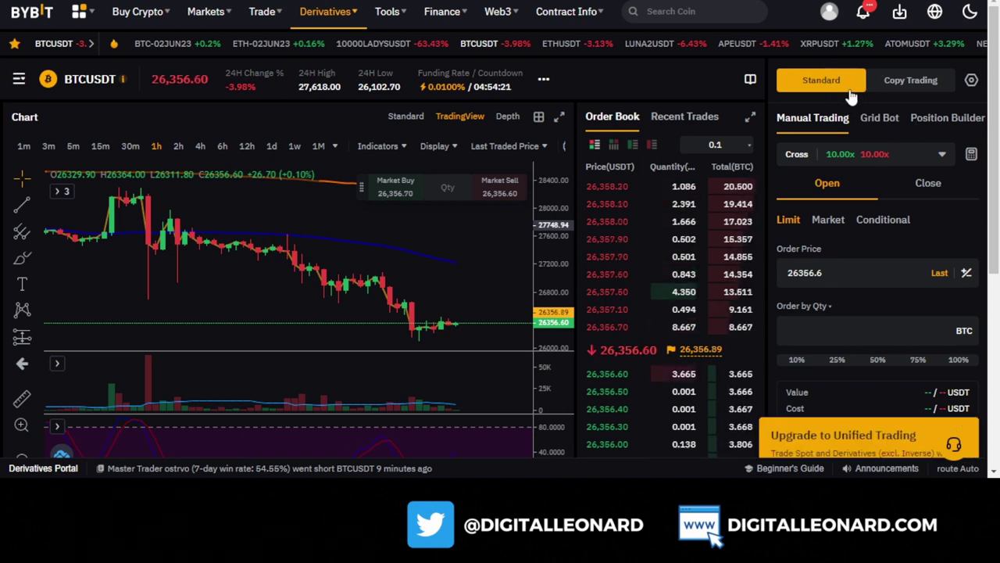
- Open the trading preferences, review the Theme options, and view and dismiss the Position Mode choices for BTCUSDT
{"action": "left_click", "coordinate": [972, 82]}
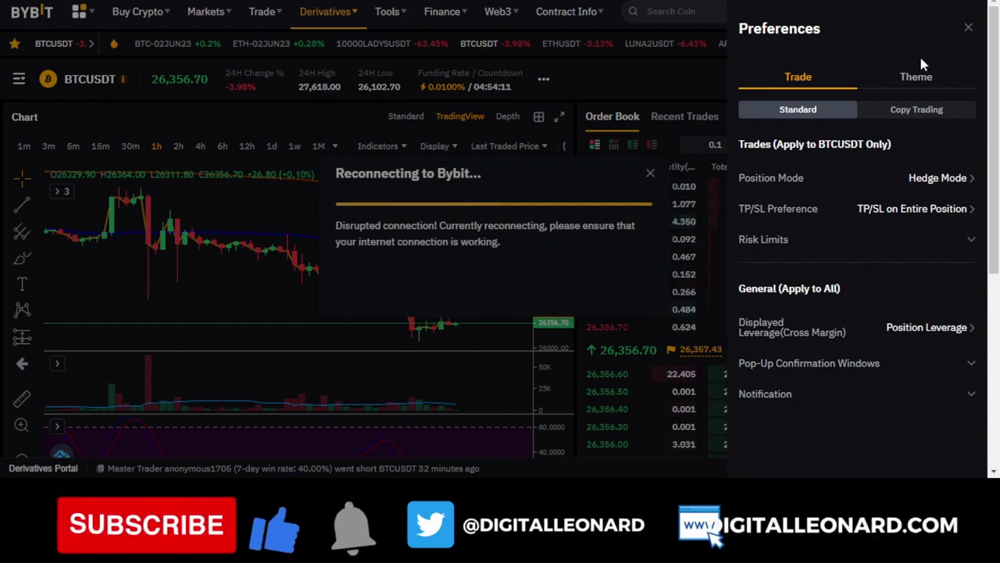
{"action": "left_click", "coordinate": [922, 79]}
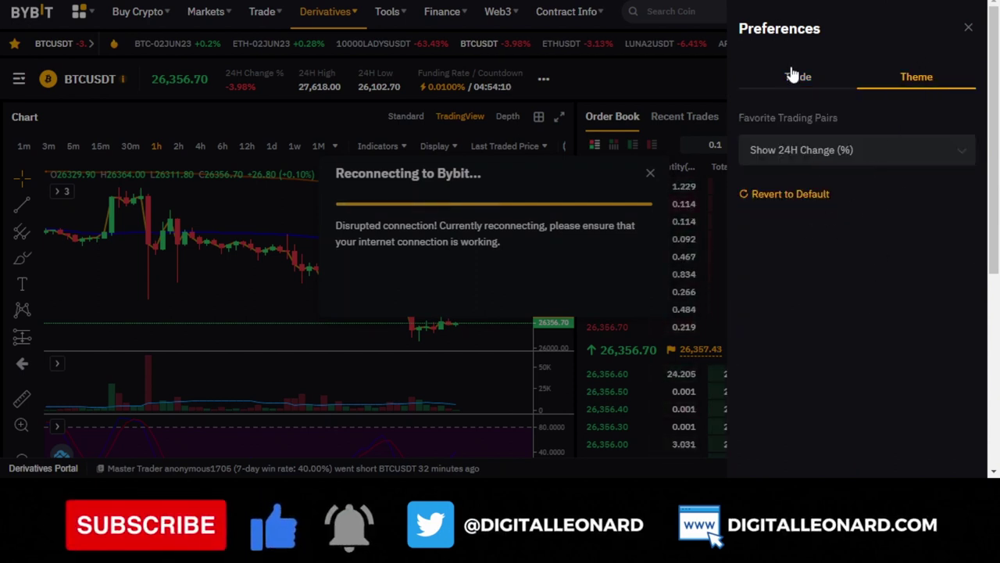
{"action": "left_click", "coordinate": [810, 84]}
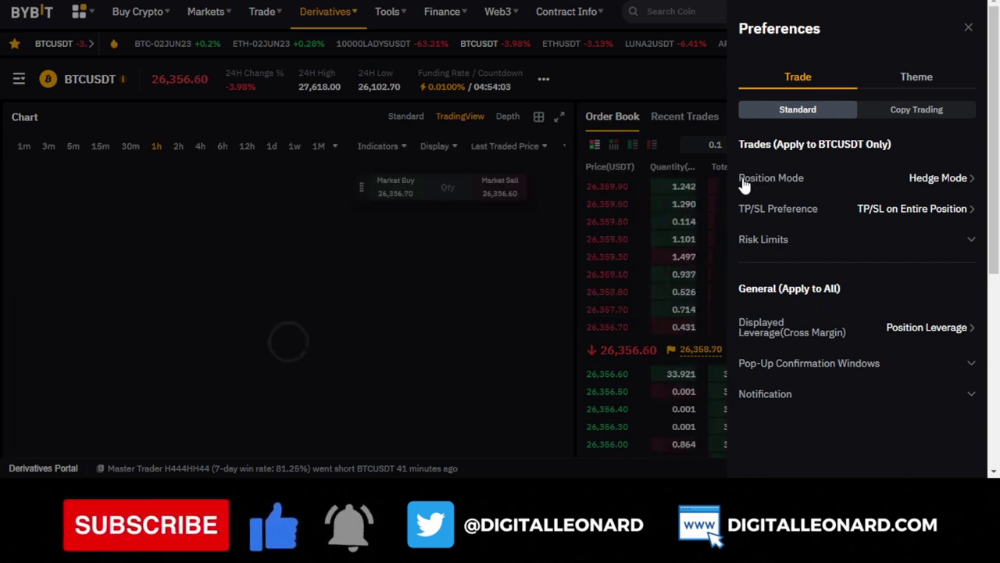
{"action": "left_click", "coordinate": [973, 179]}
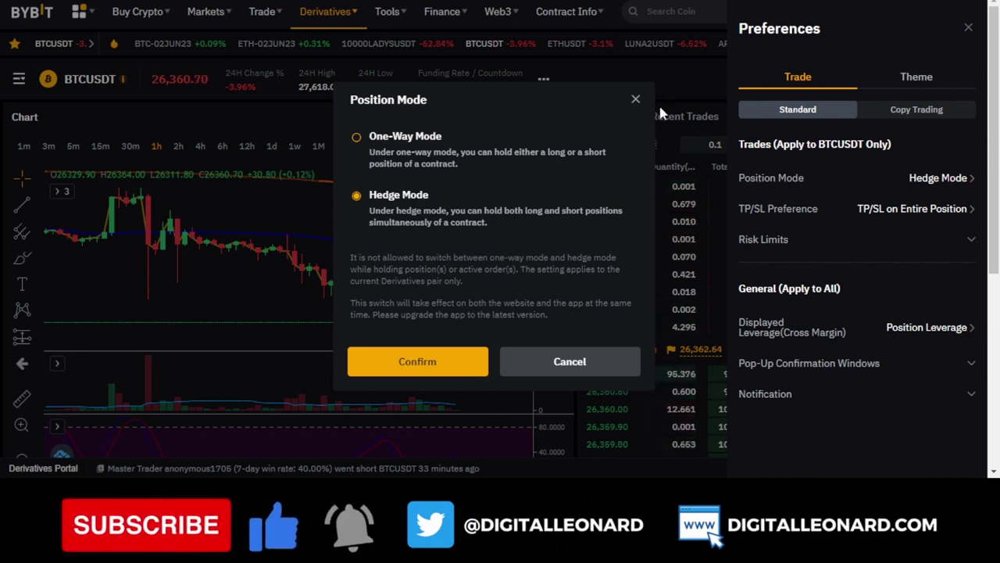
{"action": "left_click", "coordinate": [636, 102]}
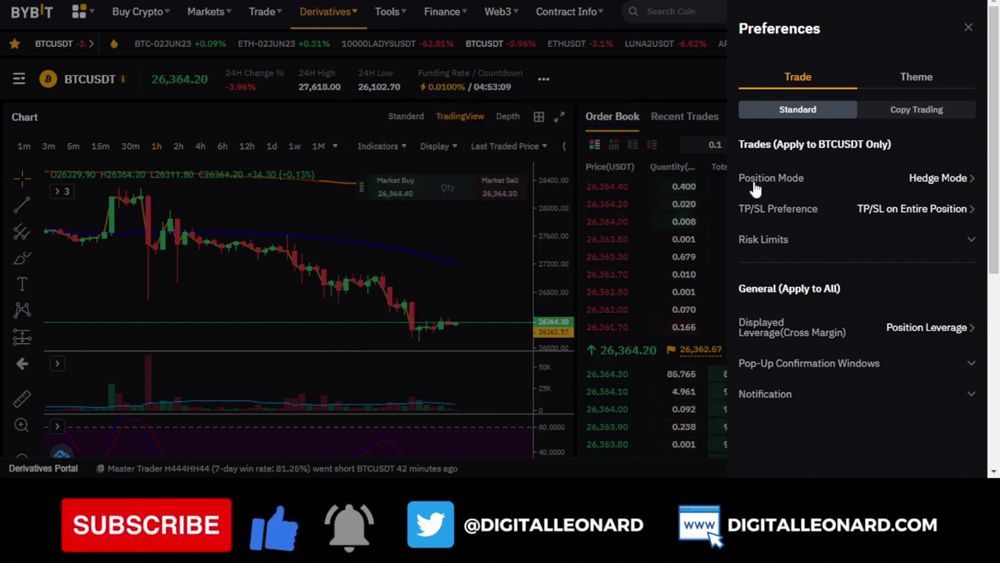
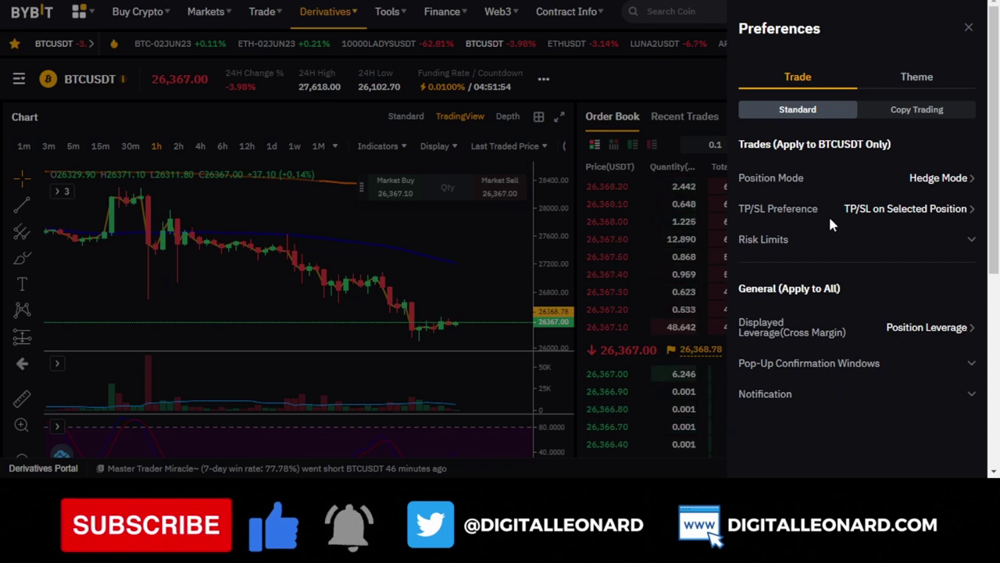
- Expand the pop-up confirmation window settings, review them along with the other trade preferences, and close the preferences
{"action": "left_click", "coordinate": [972, 364]}
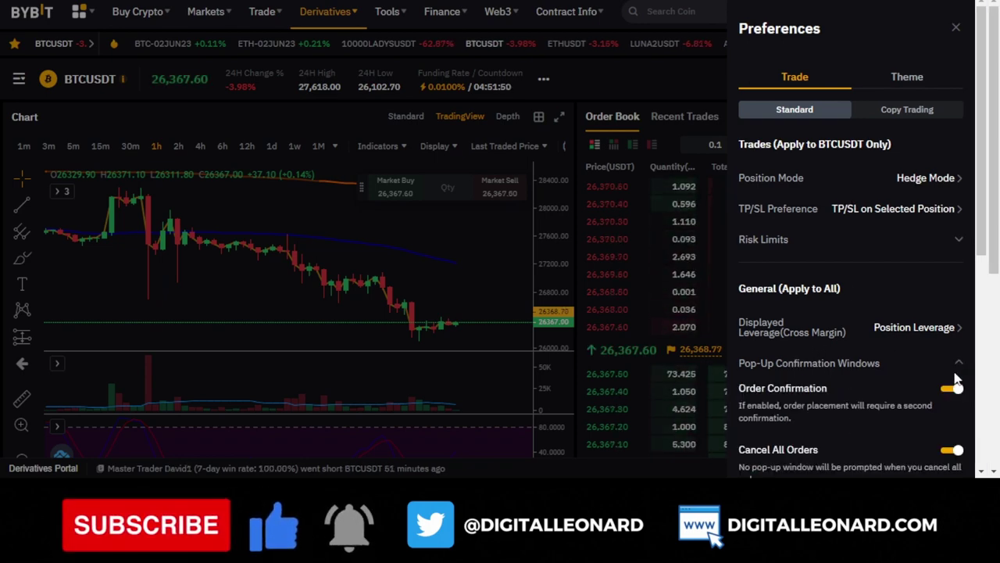
{"action": "scroll", "coordinate": [912, 380], "scroll_direction": "down", "scroll_amount": 3}
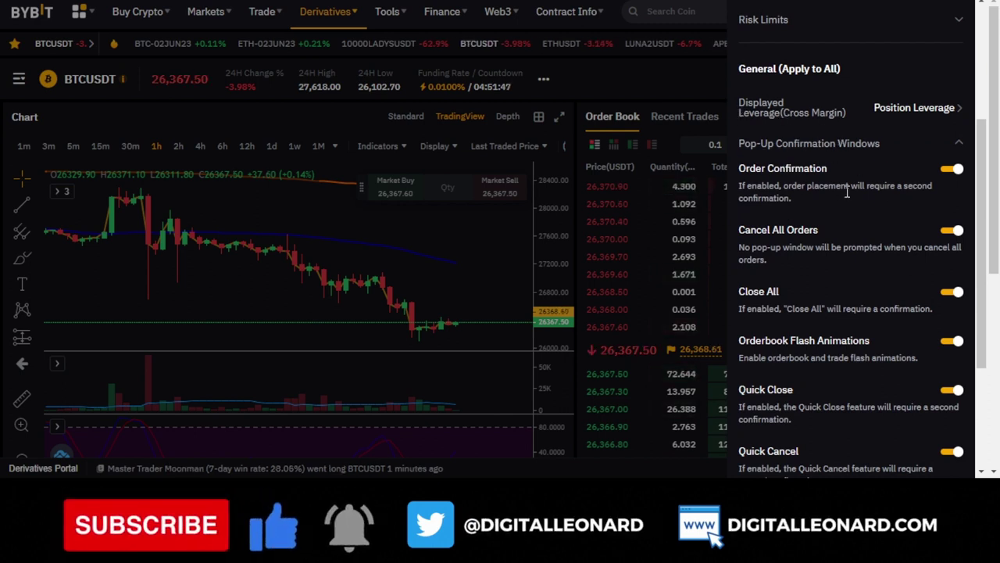
{"action": "scroll", "coordinate": [840, 360], "scroll_direction": "down", "scroll_amount": 1}
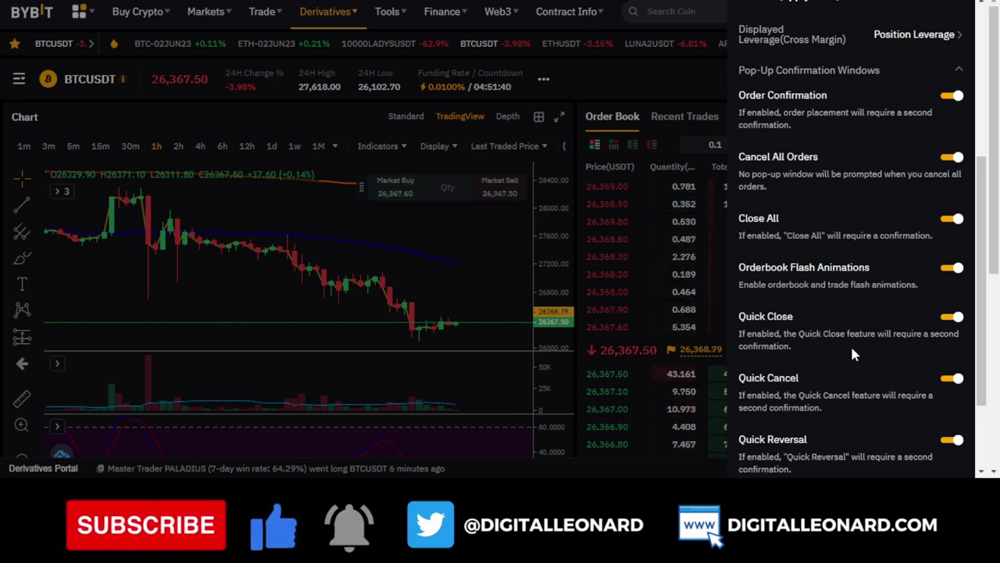
{"action": "scroll", "coordinate": [867, 315], "scroll_direction": "up", "scroll_amount": 4}
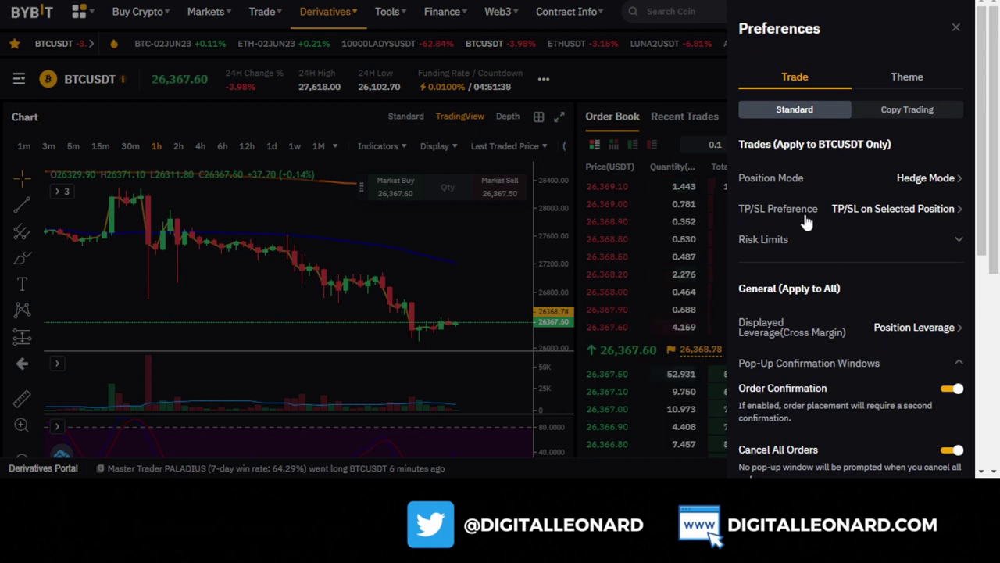
{"action": "scroll", "coordinate": [875, 352], "scroll_direction": "down", "scroll_amount": 2}
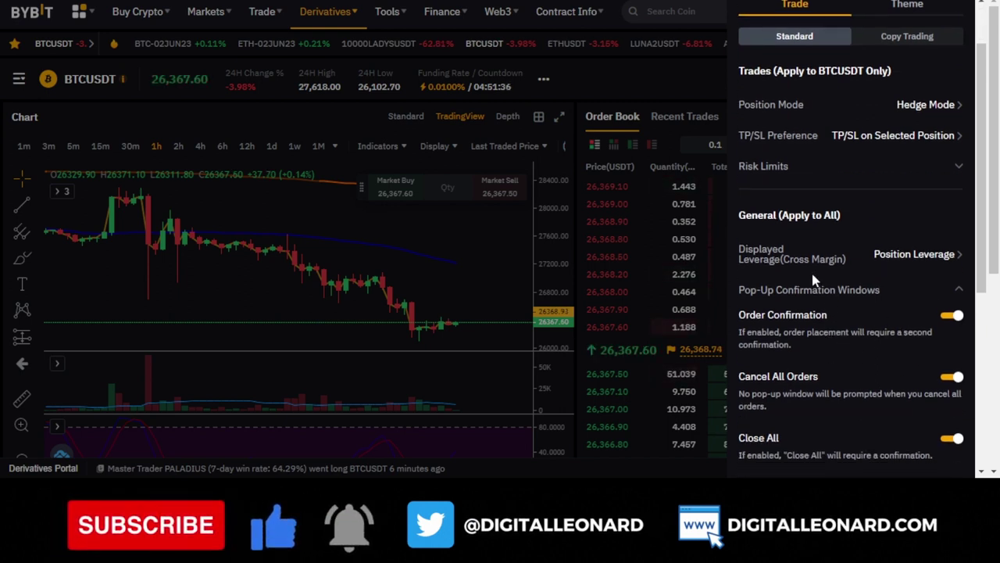
{"action": "scroll", "coordinate": [850, 269], "scroll_direction": "up", "scroll_amount": 2}
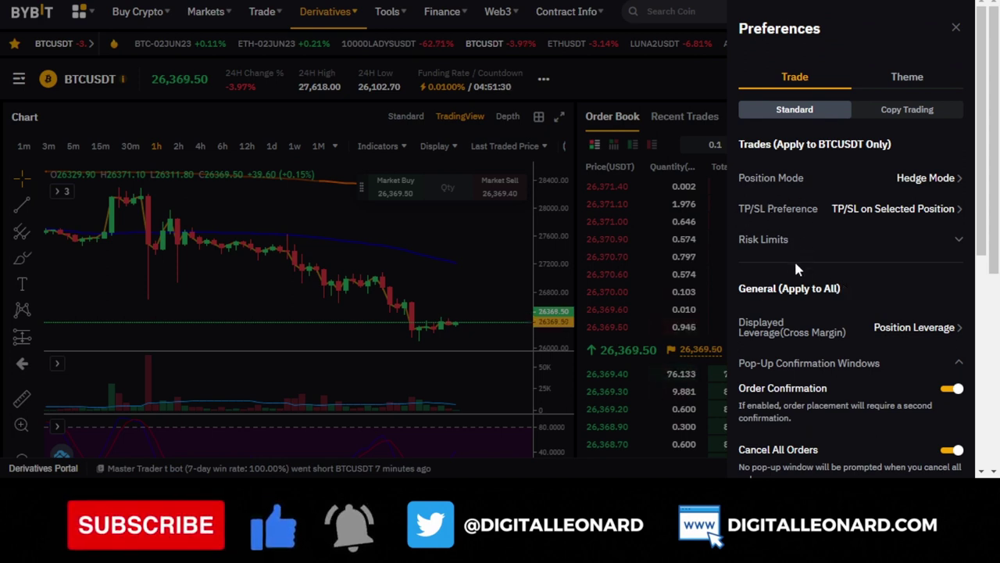
{"action": "left_click", "coordinate": [955, 28]}
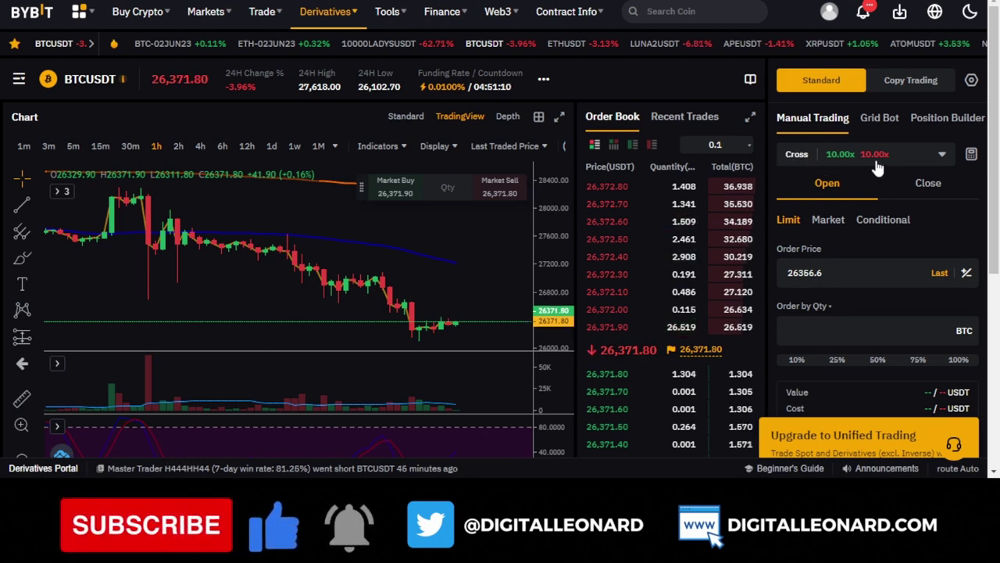
- Compare the Cross and Isolated margin mode descriptions for BTCUSDT and apply Isolated margin with the long and short leverage left at 10
{"action": "left_click", "coordinate": [942, 157]}
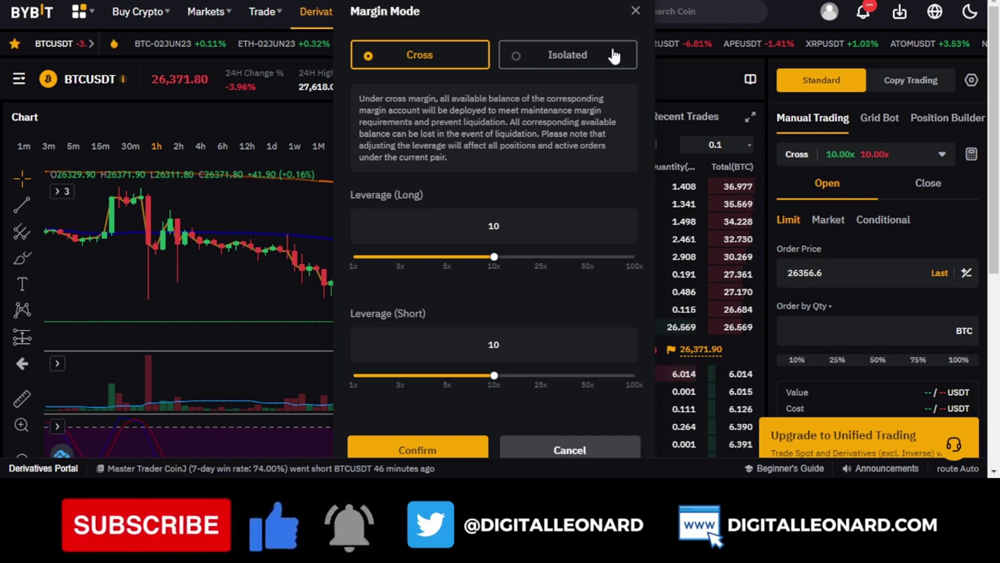
{"action": "left_click", "coordinate": [581, 67]}
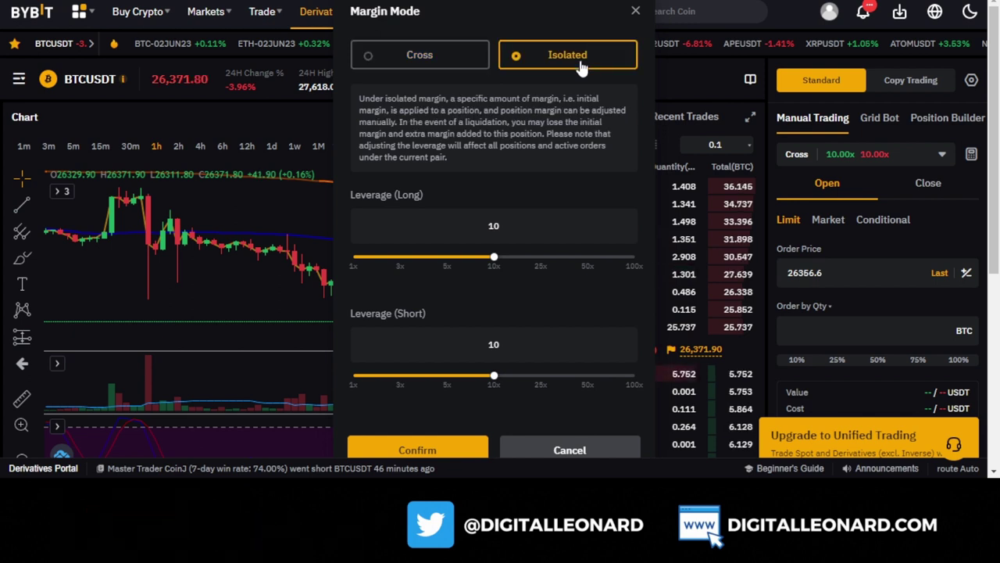
{"action": "left_click", "coordinate": [404, 68]}
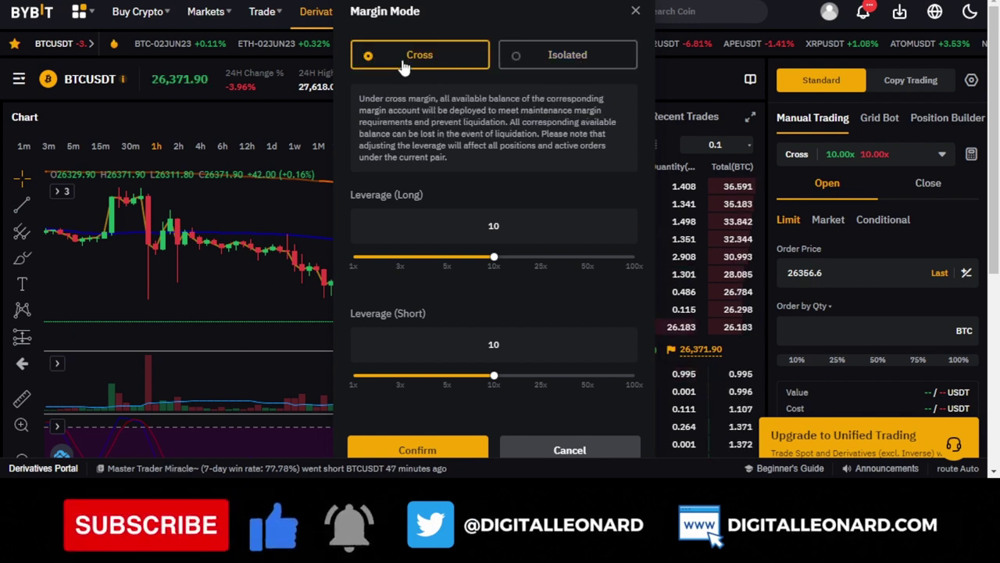
{"action": "left_click", "coordinate": [549, 68]}
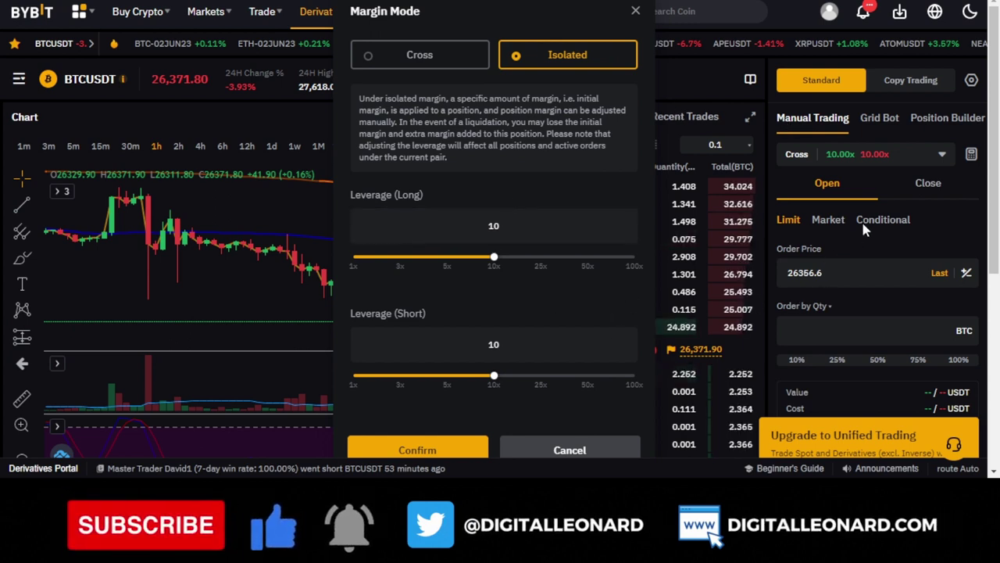
{"action": "left_click", "coordinate": [445, 62]}
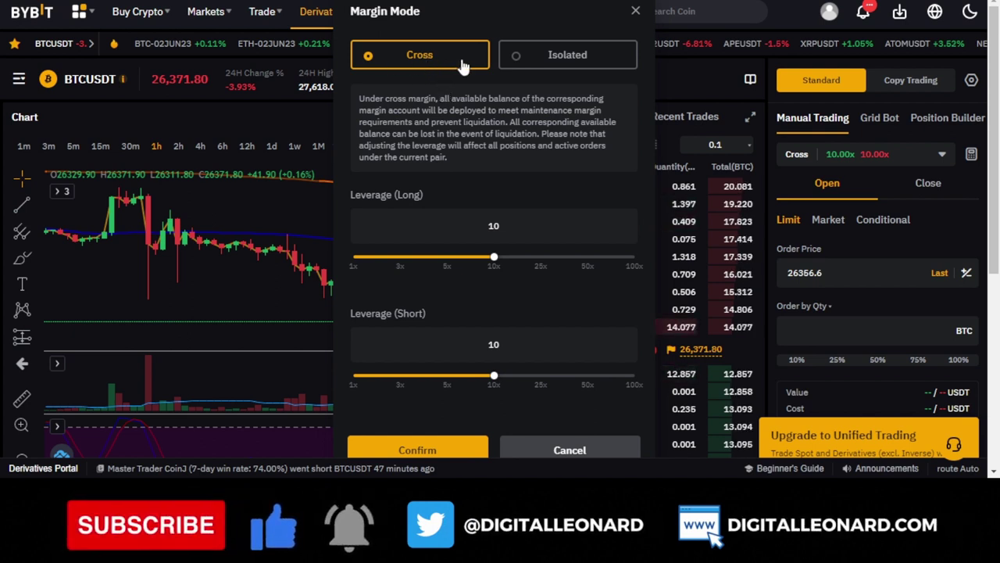
{"action": "left_click", "coordinate": [551, 59]}
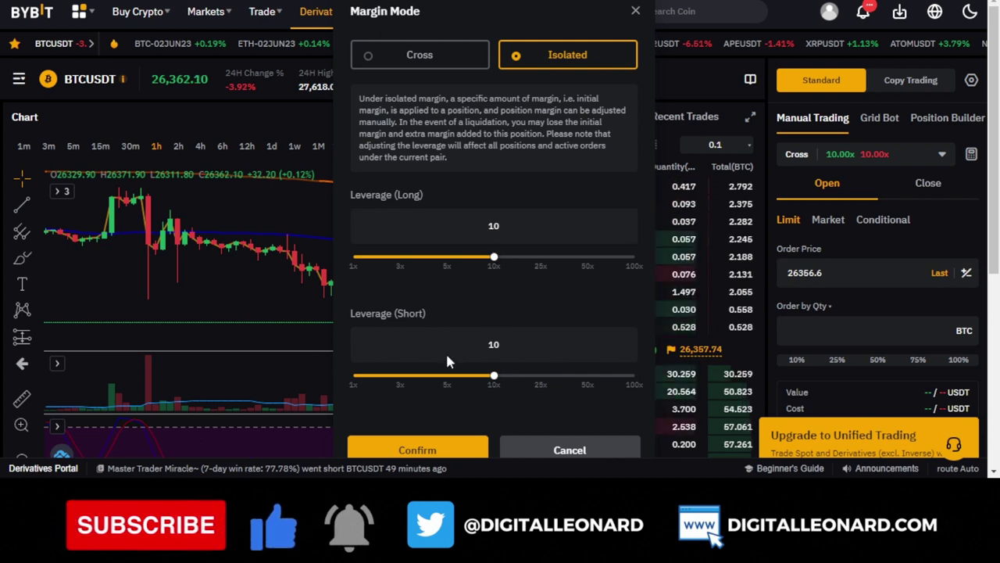
{"action": "left_click", "coordinate": [430, 451]}
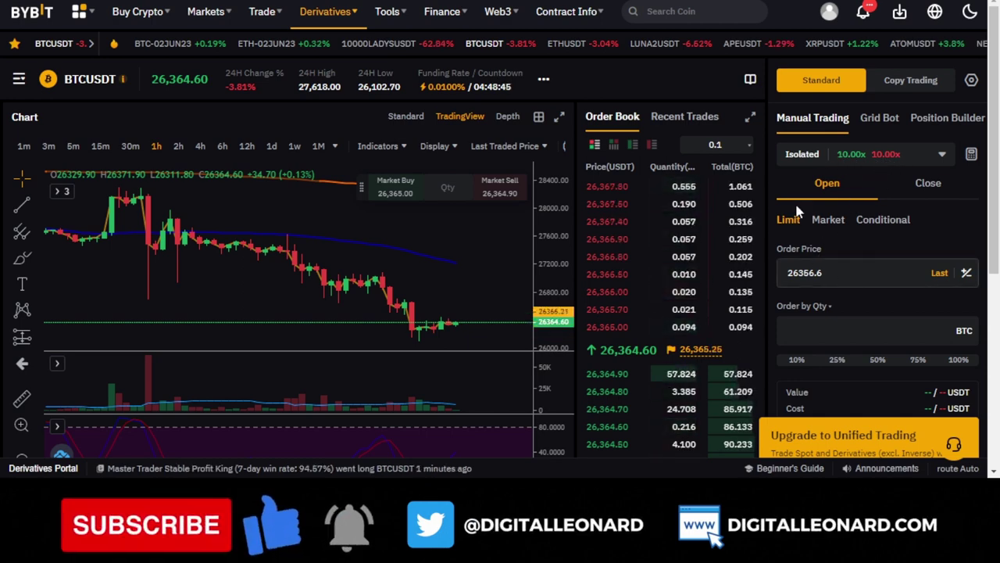
- Dismiss the Upgrade to Unified Trading banner and review the limit order form's fields for opening long and short positions
{"action": "scroll", "coordinate": [785, 240], "scroll_direction": "down", "scroll_amount": 1}
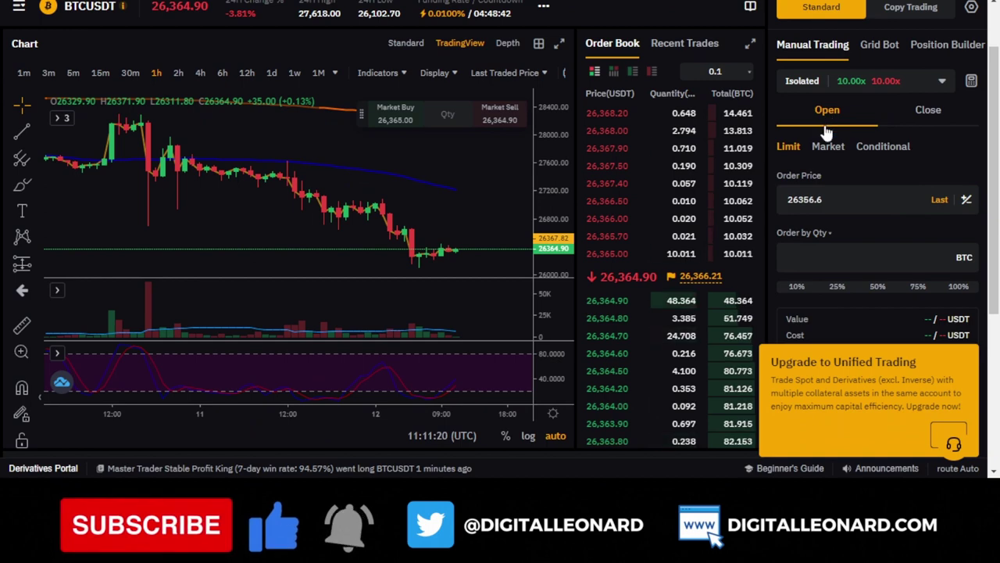
{"action": "scroll", "coordinate": [925, 293], "scroll_direction": "down", "scroll_amount": 1}
{"action": "left_click", "coordinate": [948, 362]}
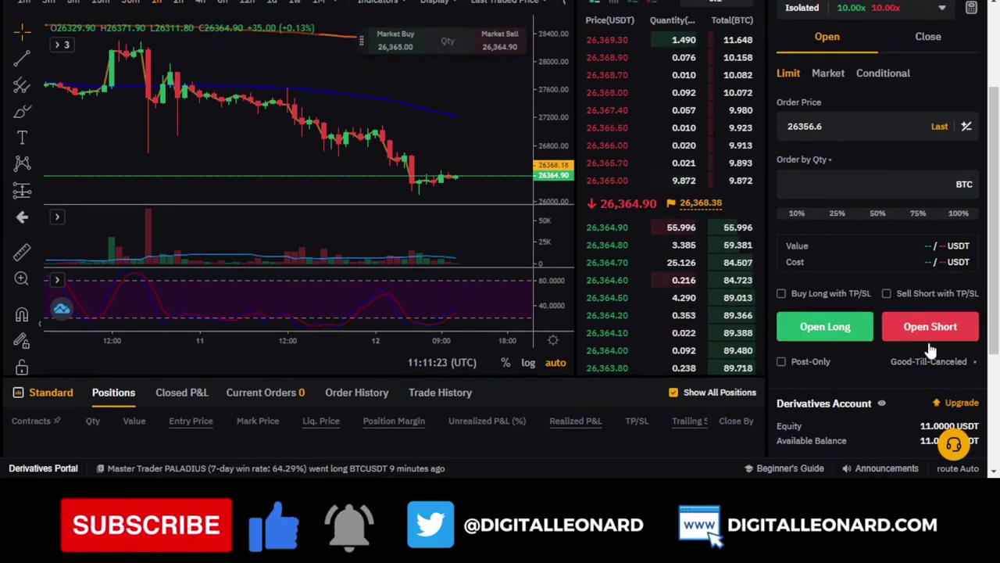
{"action": "scroll", "coordinate": [865, 271], "scroll_direction": "up", "scroll_amount": 1}
{"action": "scroll", "coordinate": [862, 269], "scroll_direction": "up", "scroll_amount": 2}
{"action": "scroll", "coordinate": [825, 279], "scroll_direction": "down", "scroll_amount": 1}
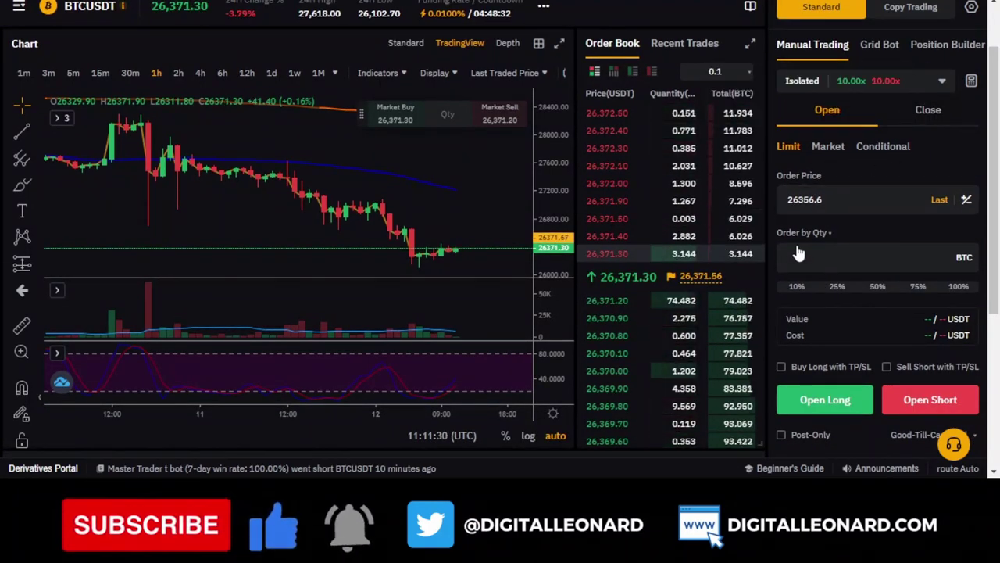
{"action": "scroll", "coordinate": [865, 220], "scroll_direction": "down", "scroll_amount": 1}
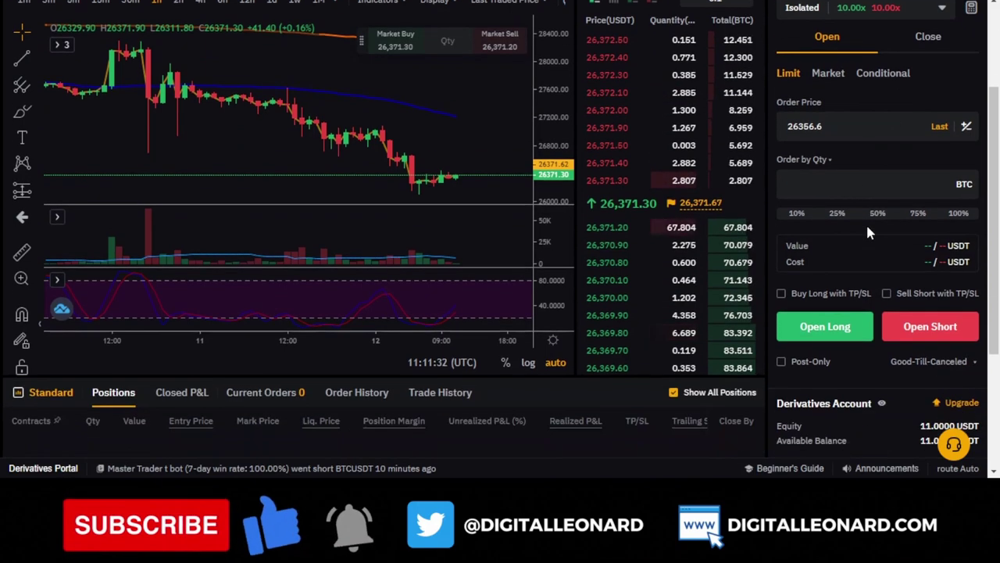
{"action": "scroll", "coordinate": [891, 223], "scroll_direction": "up", "scroll_amount": 2}
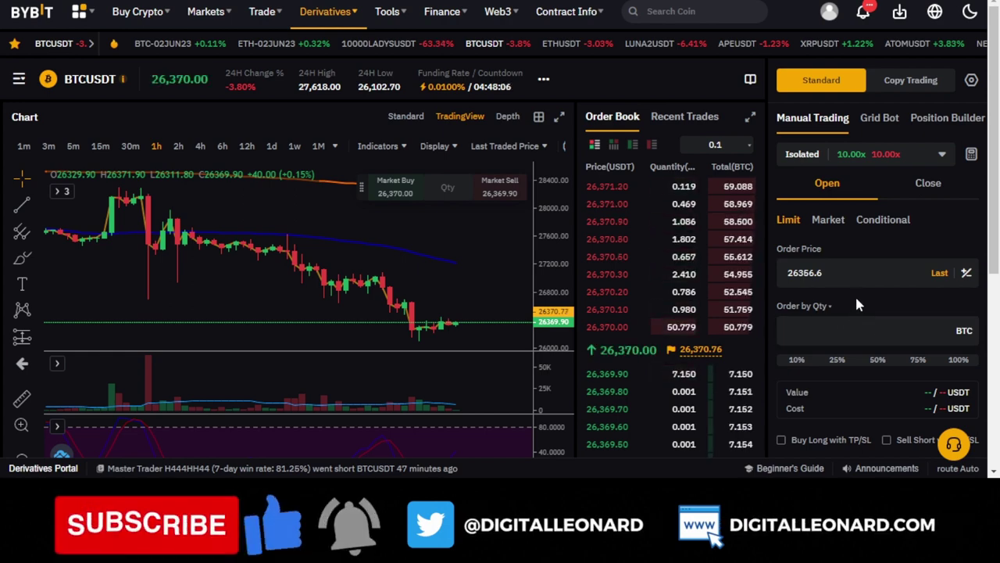
- Examine the Derivatives Account balances, the Positions area and the BTCUSDT contract details below the order form
{"action": "scroll", "coordinate": [855, 295], "scroll_direction": "down", "scroll_amount": 1}
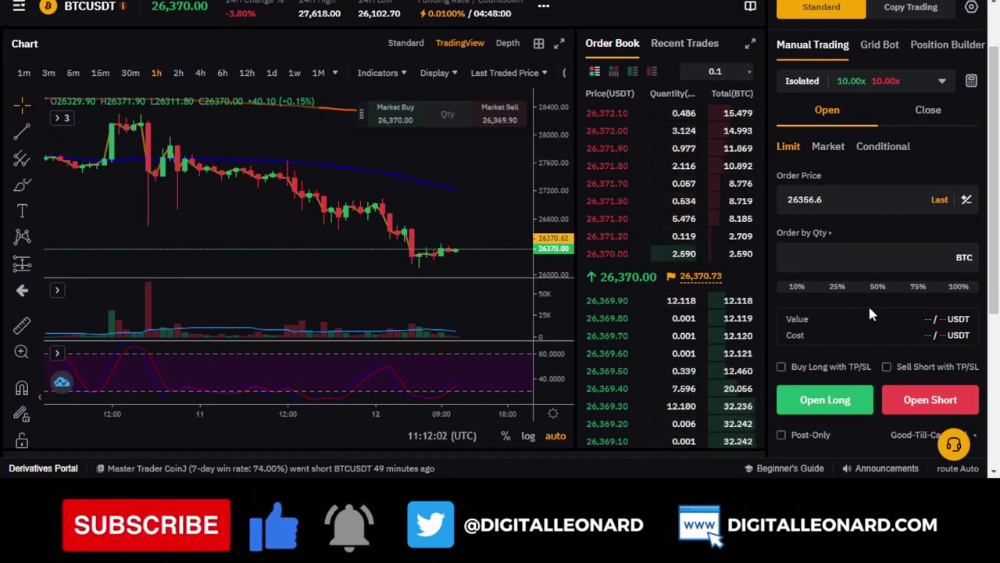
{"action": "scroll", "coordinate": [736, 215], "scroll_direction": "down", "scroll_amount": 1}
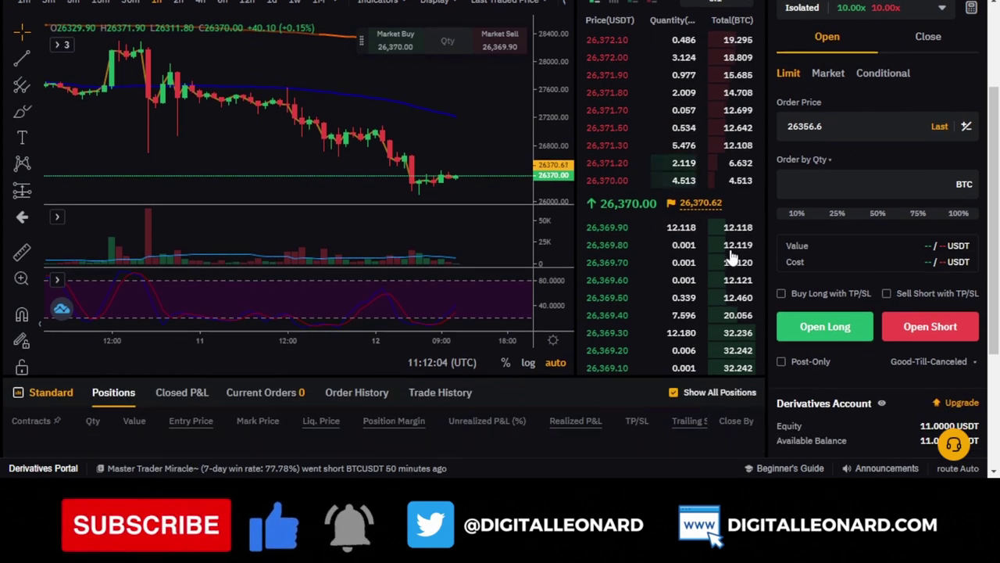
{"action": "scroll", "coordinate": [736, 215], "scroll_direction": "down", "scroll_amount": 1}
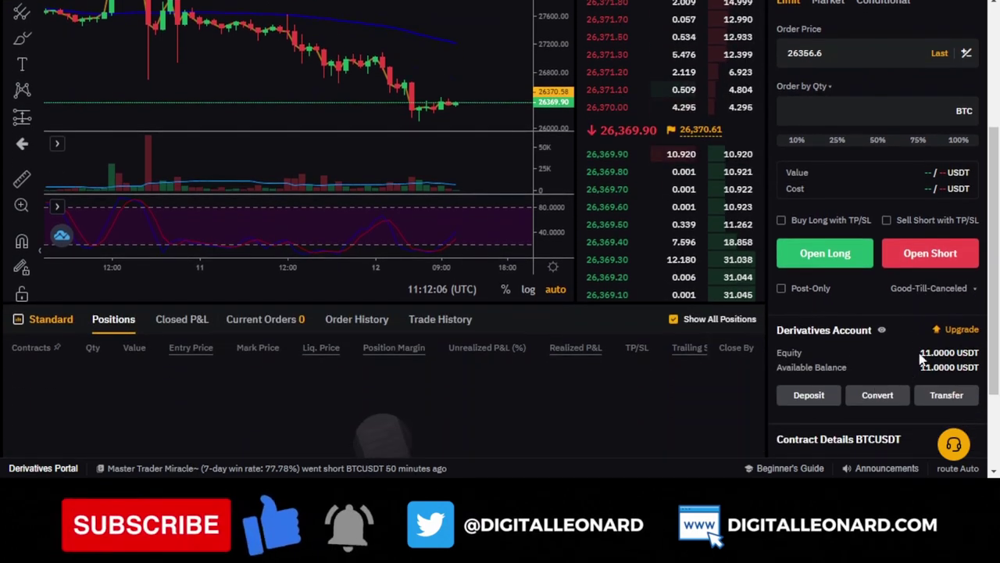
{"action": "scroll", "coordinate": [882, 357], "scroll_direction": "down", "scroll_amount": 2}
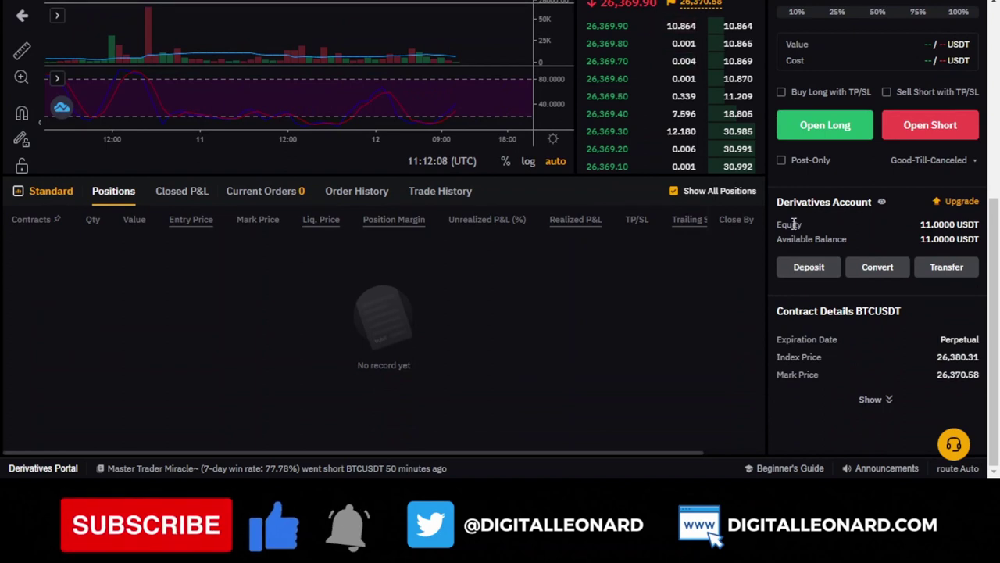
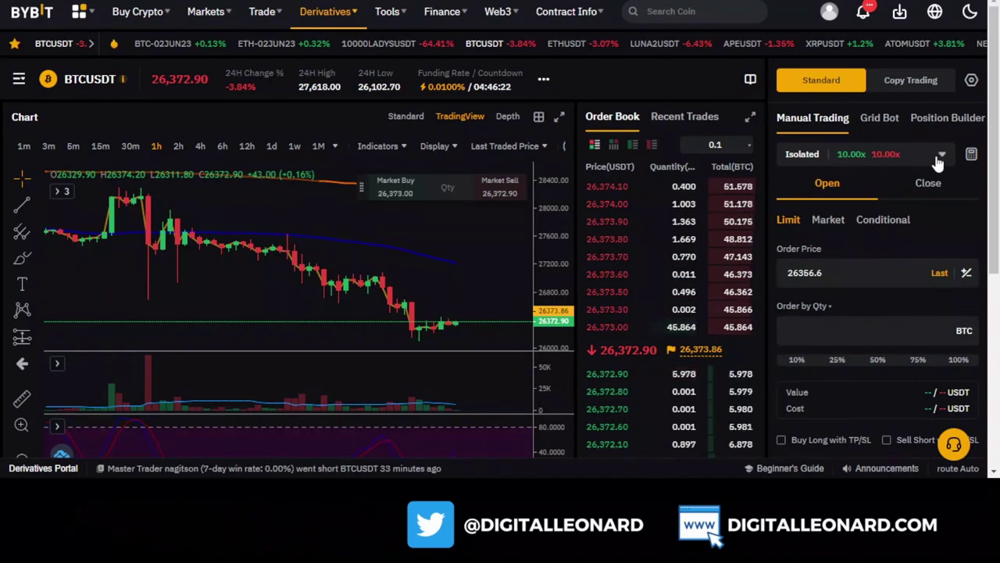
- Examine a longer span of BTCUSDT price history on the chart and read the Market order description
{"action": "scroll", "coordinate": [834, 243], "scroll_direction": "down", "scroll_amount": 1}
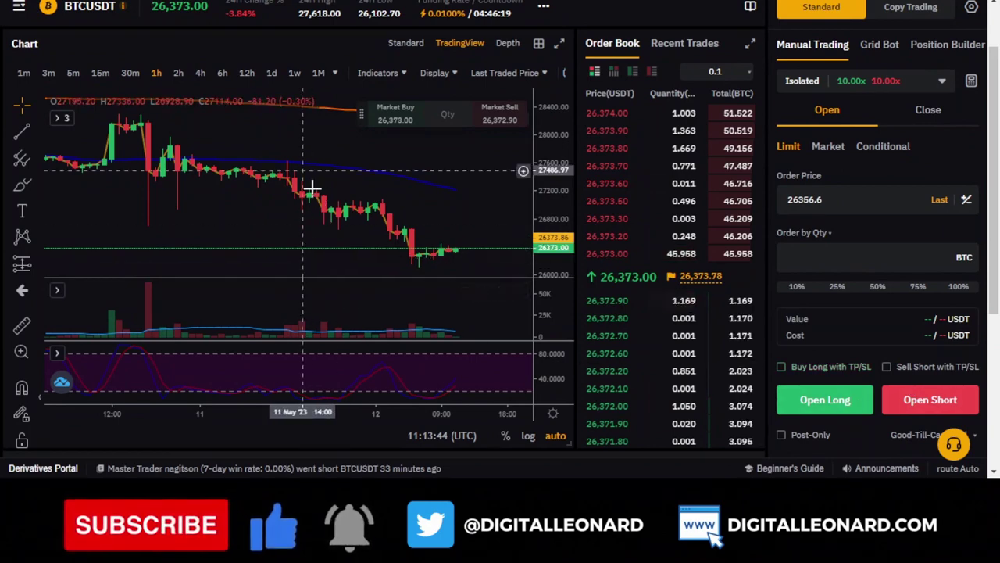
{"action": "scroll", "coordinate": [432, 227], "scroll_direction": "down", "scroll_amount": 3}
{"action": "scroll", "coordinate": [432, 226], "scroll_direction": "down", "scroll_amount": 3}
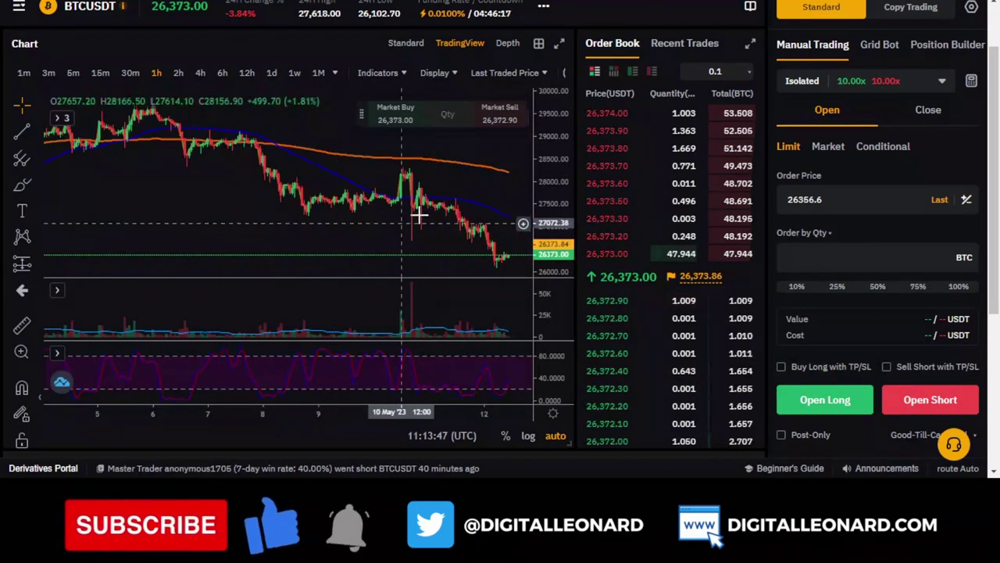
{"action": "scroll", "coordinate": [257, 196], "scroll_direction": "down", "scroll_amount": 2}
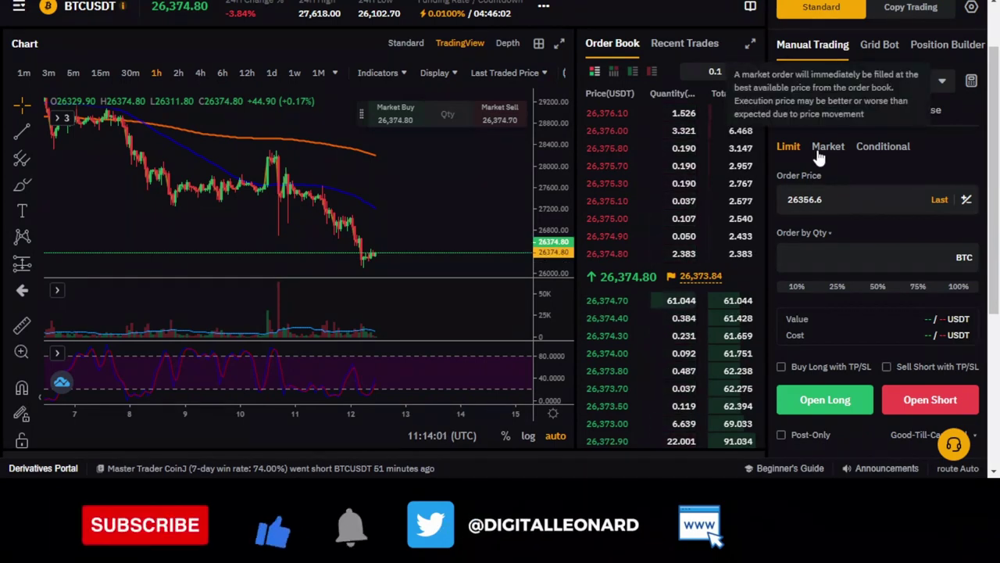
{"action": "scroll", "coordinate": [845, 157], "scroll_direction": "down", "scroll_amount": 1}
{"action": "scroll", "coordinate": [845, 158], "scroll_direction": "up", "scroll_amount": 1}
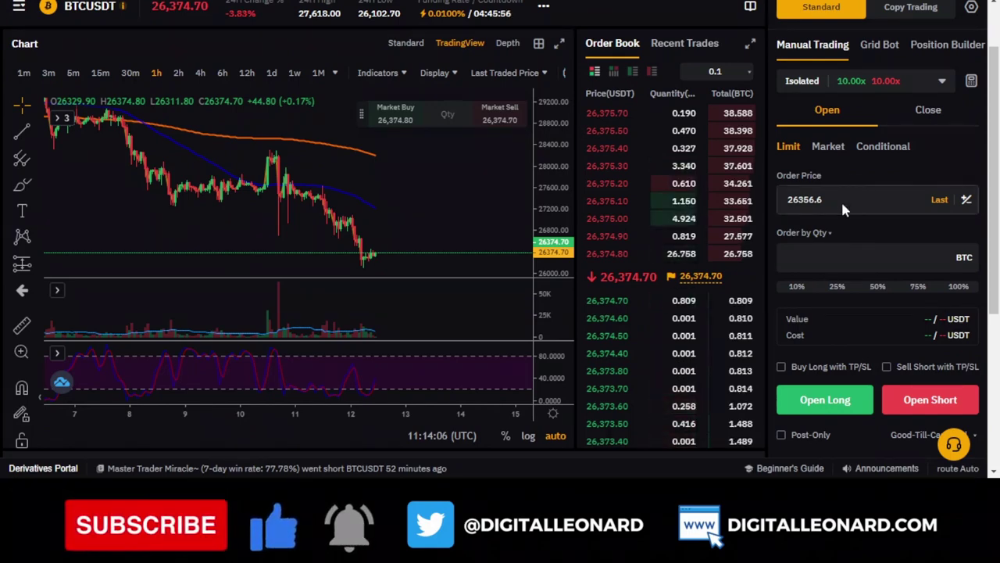
- Check the price levels on the chart and set the limit order price to 26000
{"action": "left_click_drag", "start_coordinate": [830, 198], "coordinate": [797, 197]}
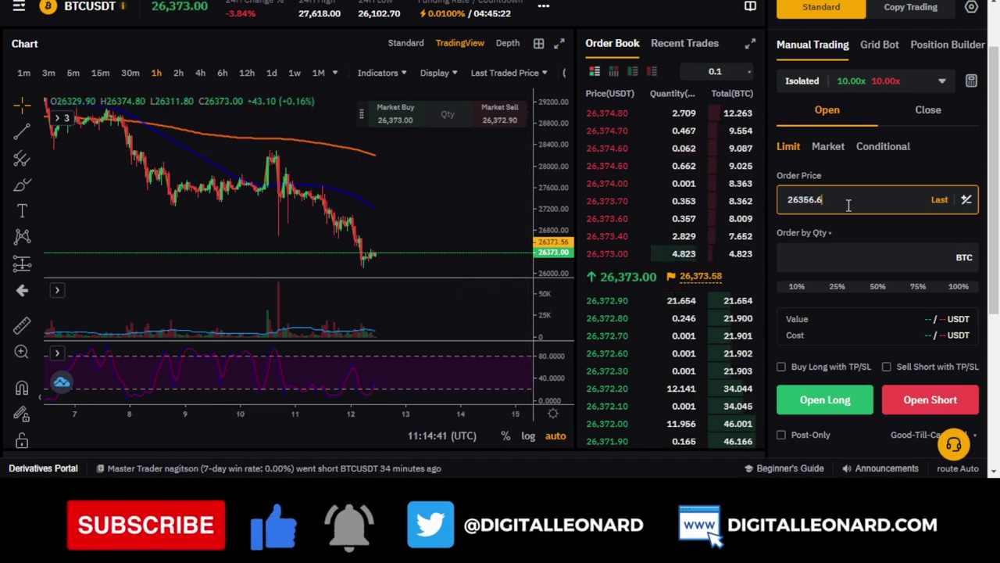
{"action": "left_click_drag", "start_coordinate": [840, 200], "coordinate": [793, 198]}
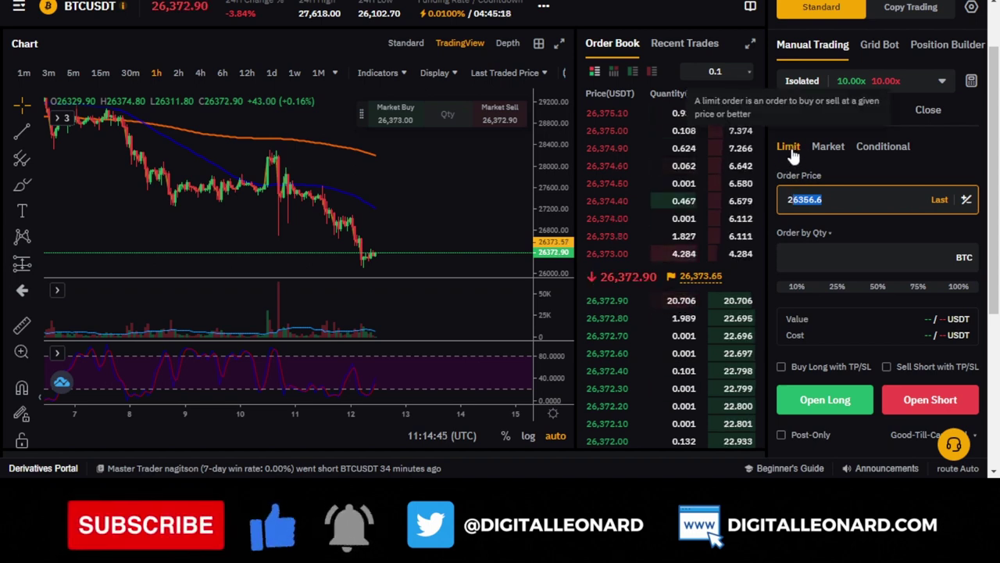
{"action": "left_click", "coordinate": [823, 199]}
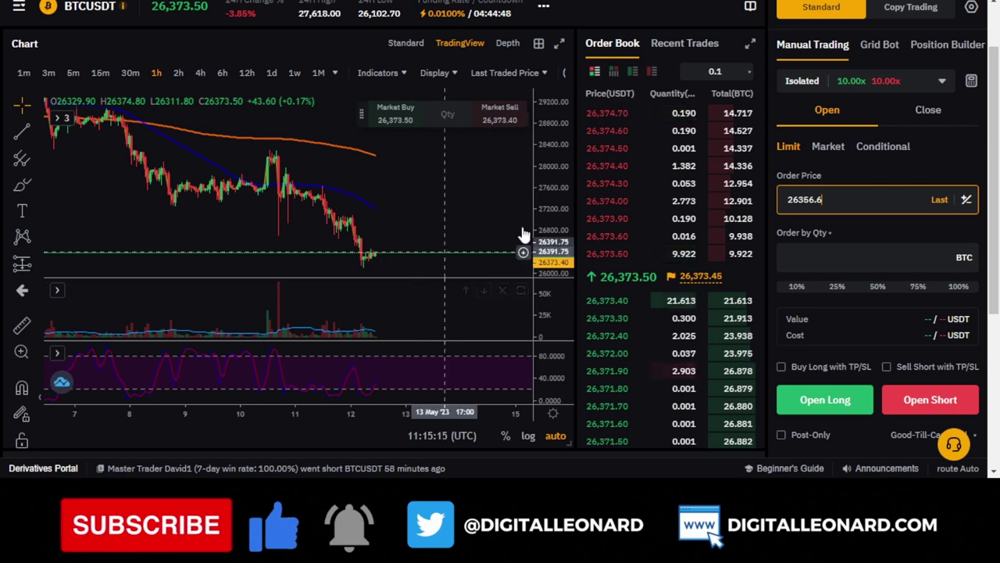
{"action": "left_click_drag", "start_coordinate": [554, 194], "coordinate": [554, 230]}
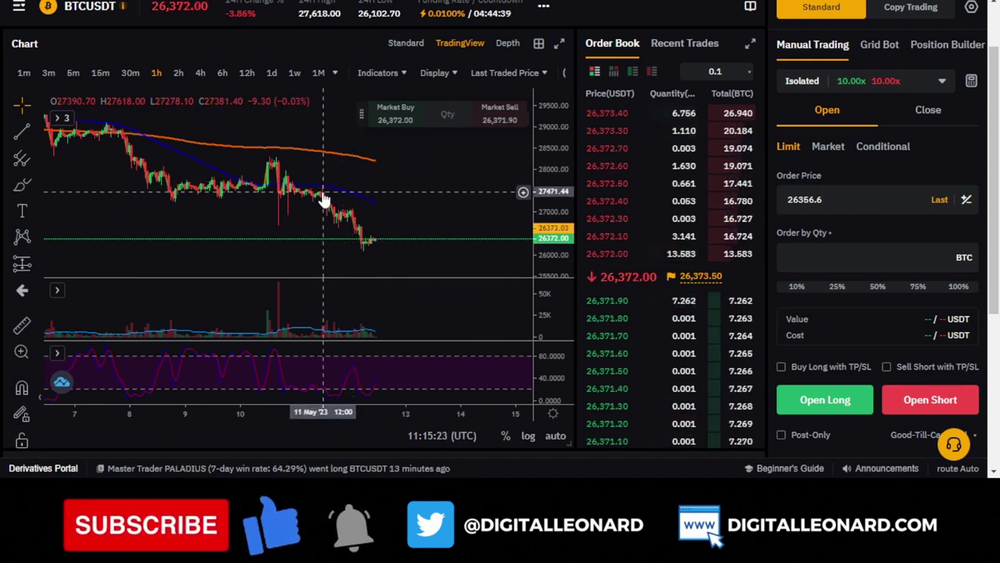
{"action": "left_click", "coordinate": [822, 202]}
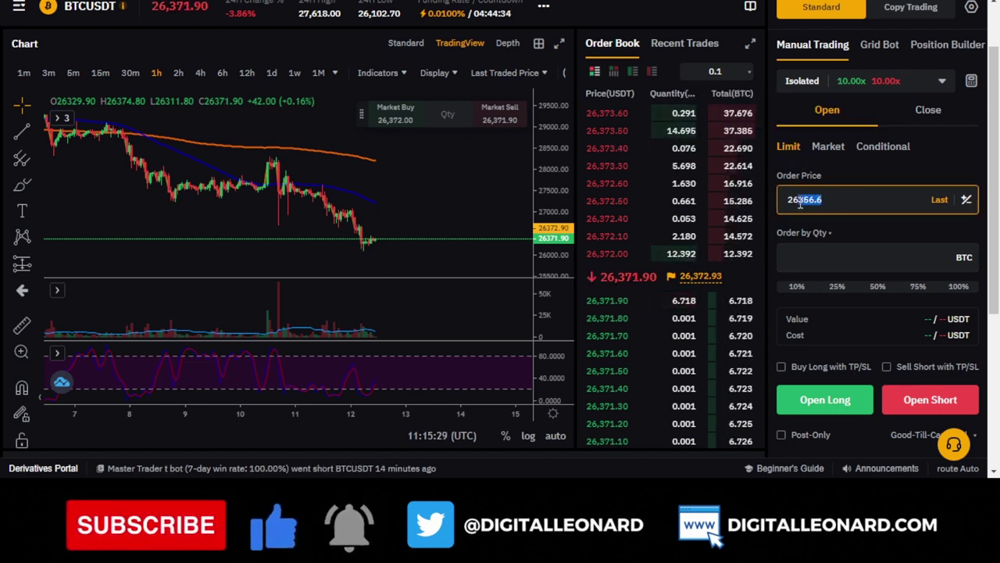
{"action": "type", "text": "000"}
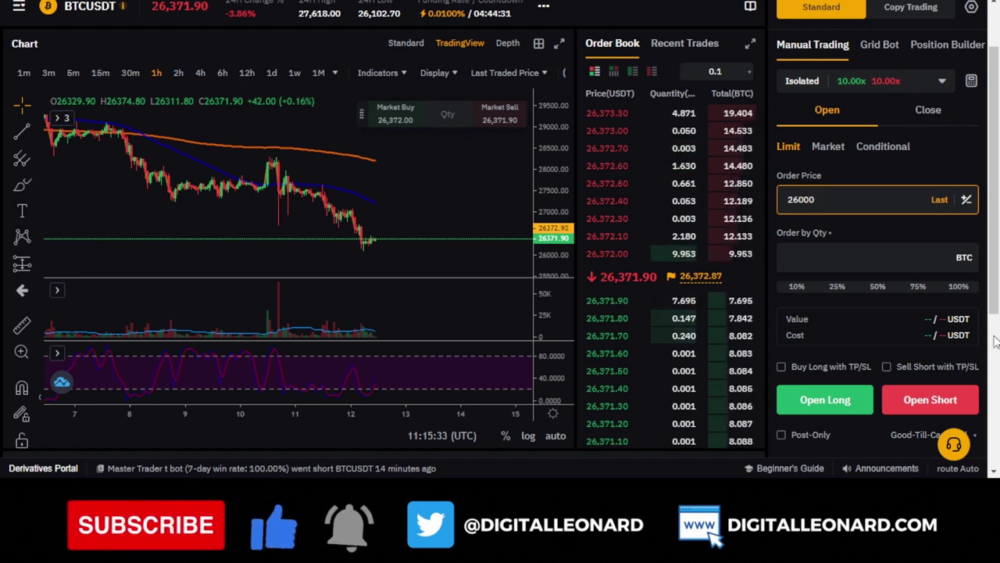
- Try order quantities of 10% and 25%, and settle on 50% for the limit order
{"action": "left_click", "coordinate": [796, 287]}
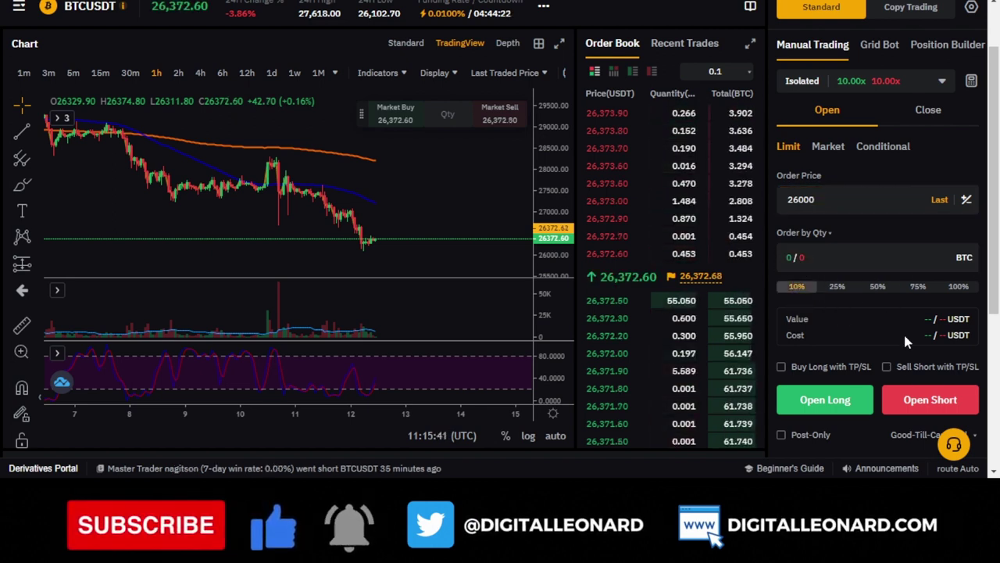
{"action": "left_click", "coordinate": [837, 290]}
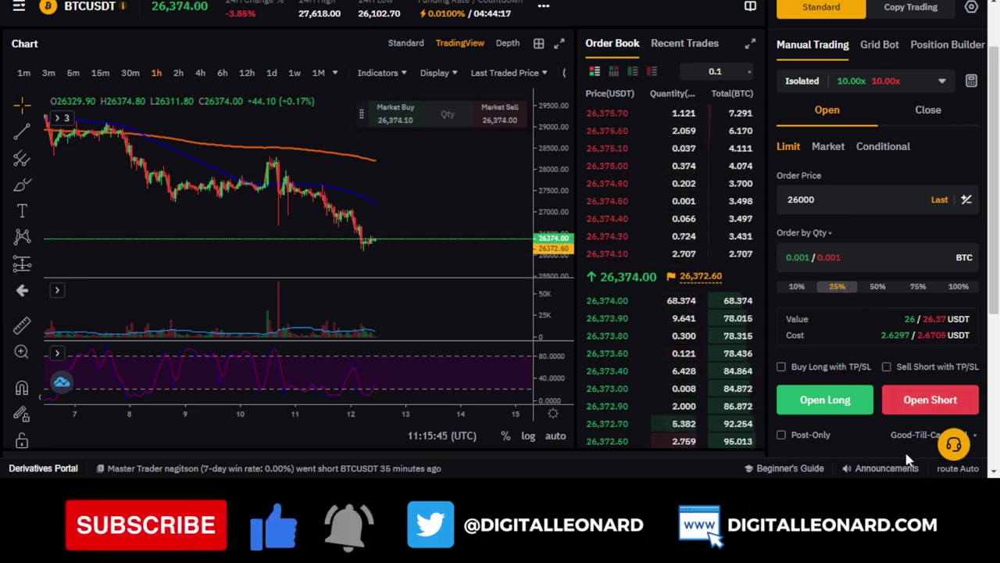
{"action": "left_click", "coordinate": [879, 289]}
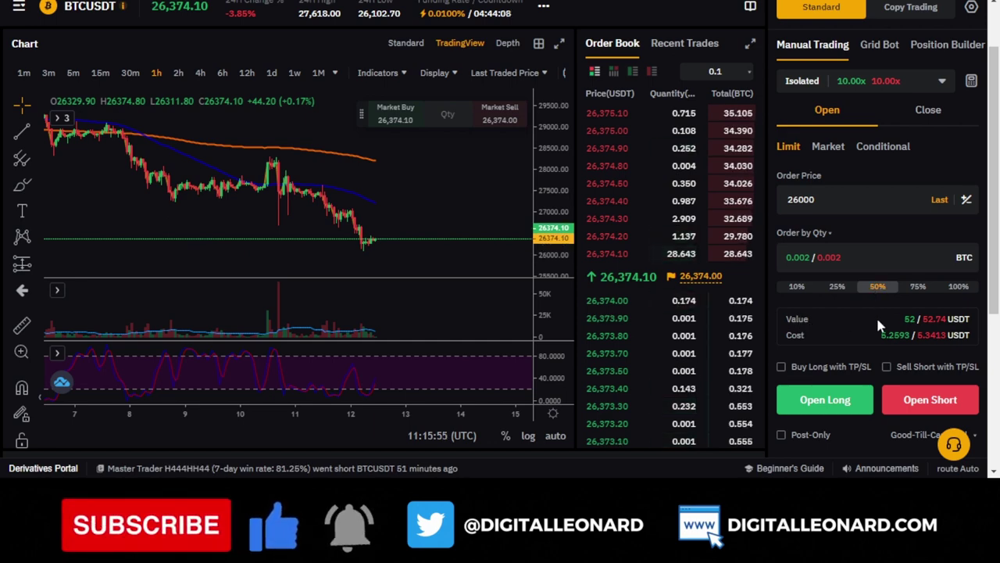
- Compare the Derivatives Account equity with the limit order's value and cost
{"action": "scroll", "coordinate": [916, 434], "scroll_direction": "down", "scroll_amount": 4}
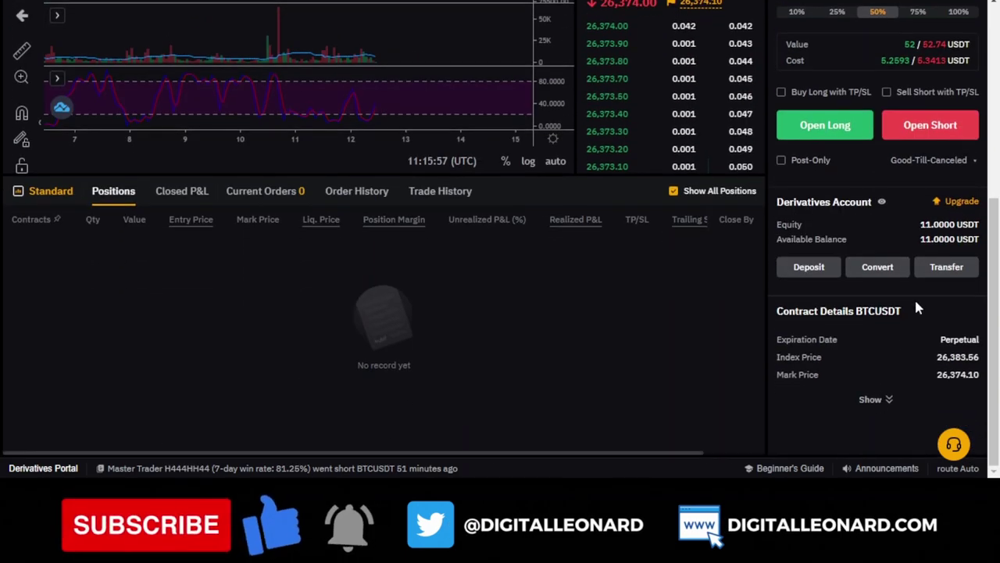
{"action": "double_click", "coordinate": [934, 224]}
{"action": "scroll", "coordinate": [888, 371], "scroll_direction": "up", "scroll_amount": 3}
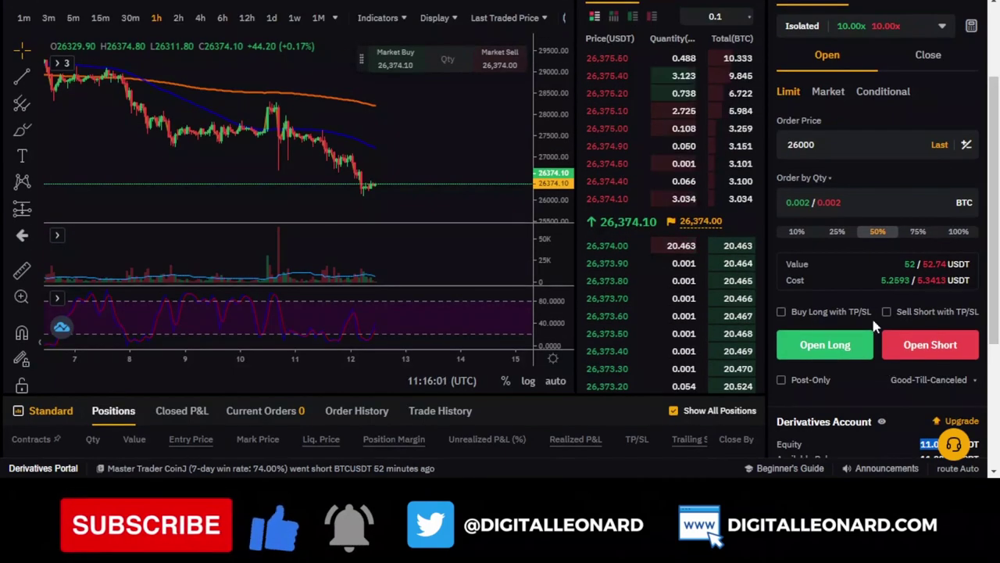
{"action": "double_click", "coordinate": [910, 265]}
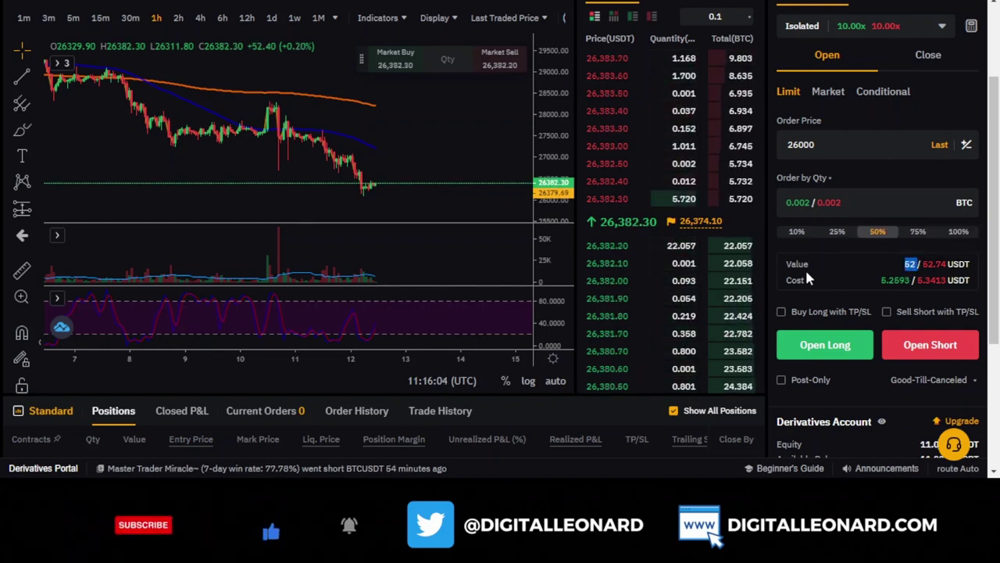
{"action": "left_click_drag", "start_coordinate": [797, 266], "coordinate": [810, 267]}
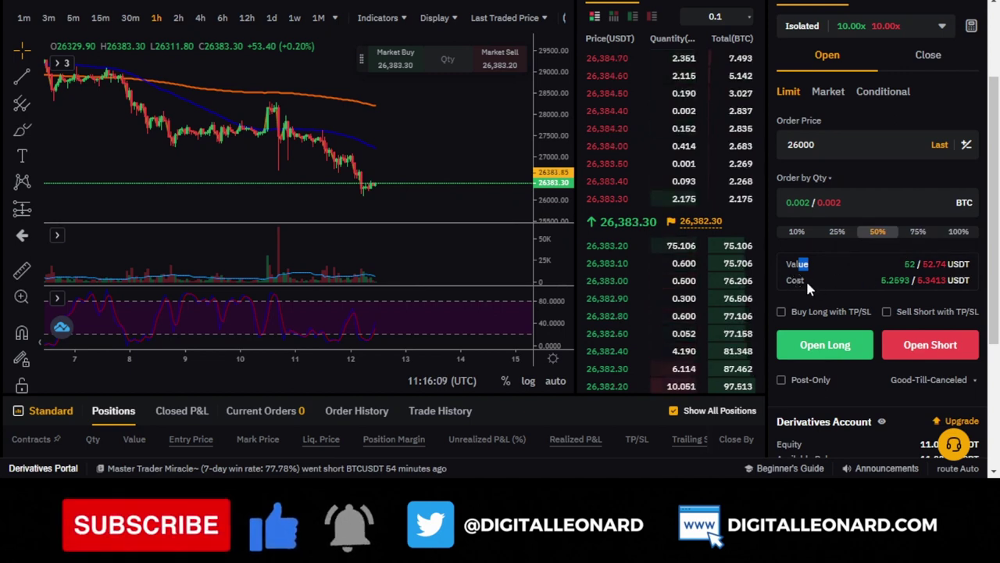
{"action": "left_click", "coordinate": [898, 266]}
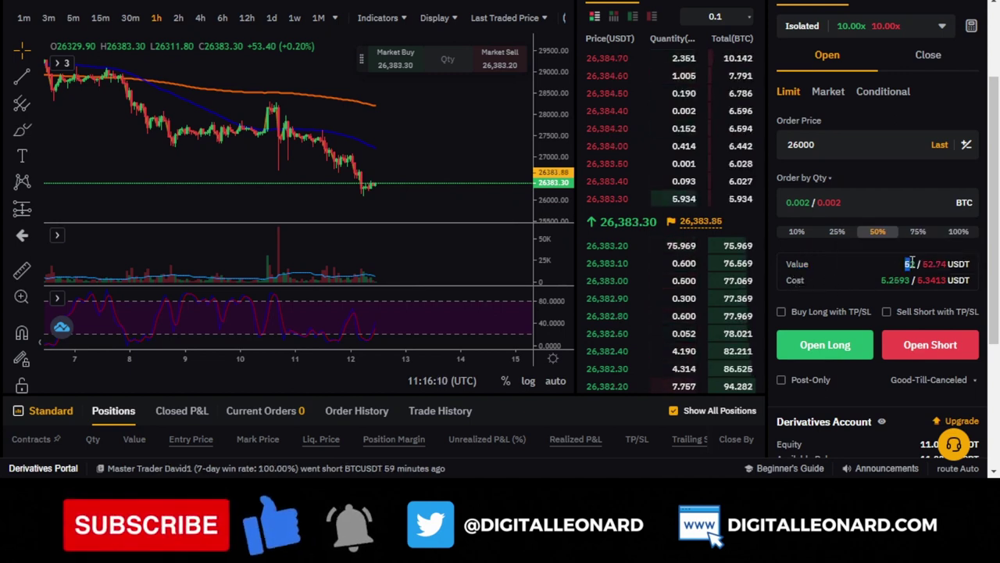
- Check the long order's value and cost against the Derivatives Account balance and the leverage setting
{"action": "left_click_drag", "start_coordinate": [874, 278], "coordinate": [893, 281]}
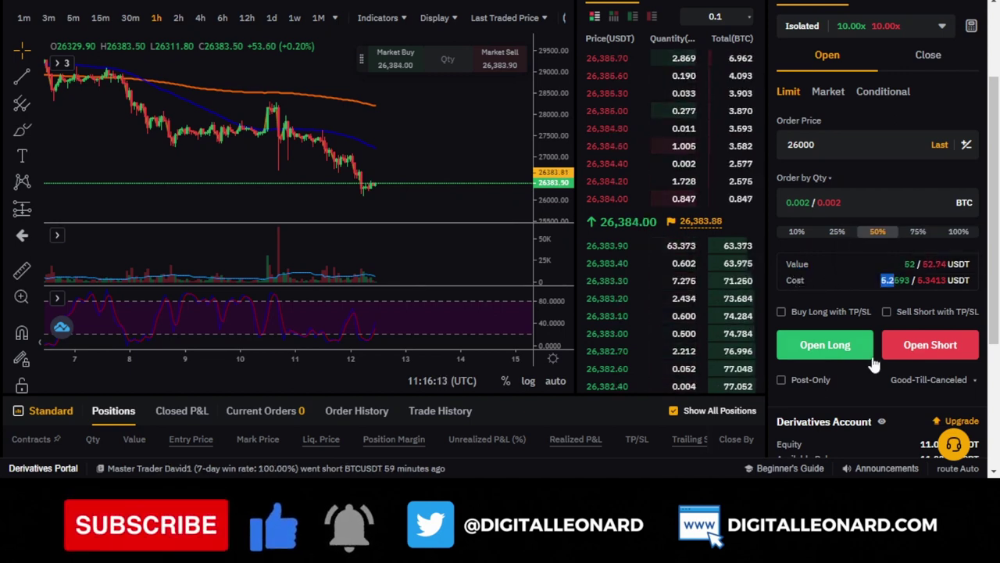
{"action": "scroll", "coordinate": [874, 361], "scroll_direction": "down", "scroll_amount": 3}
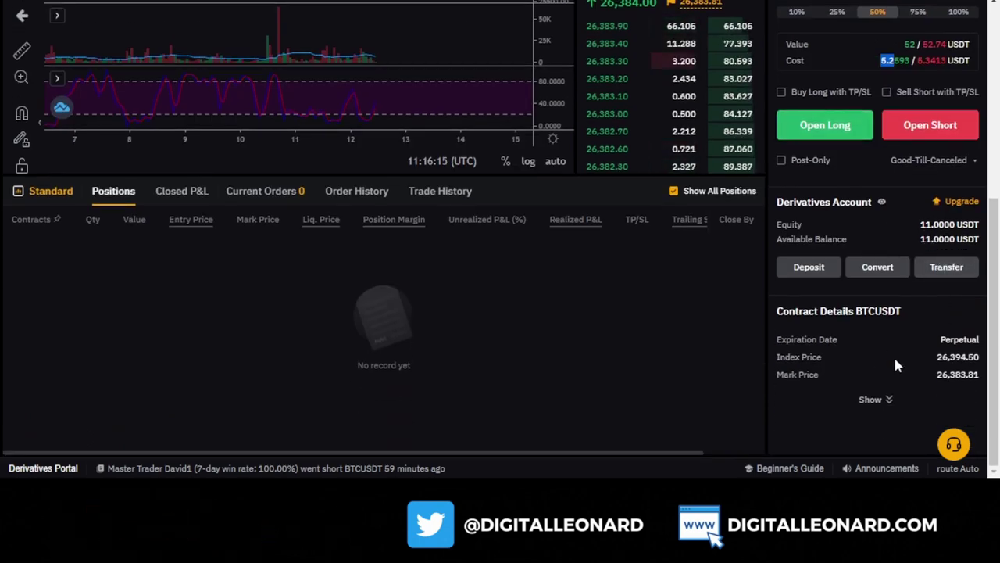
{"action": "scroll", "coordinate": [896, 364], "scroll_direction": "up", "scroll_amount": 4}
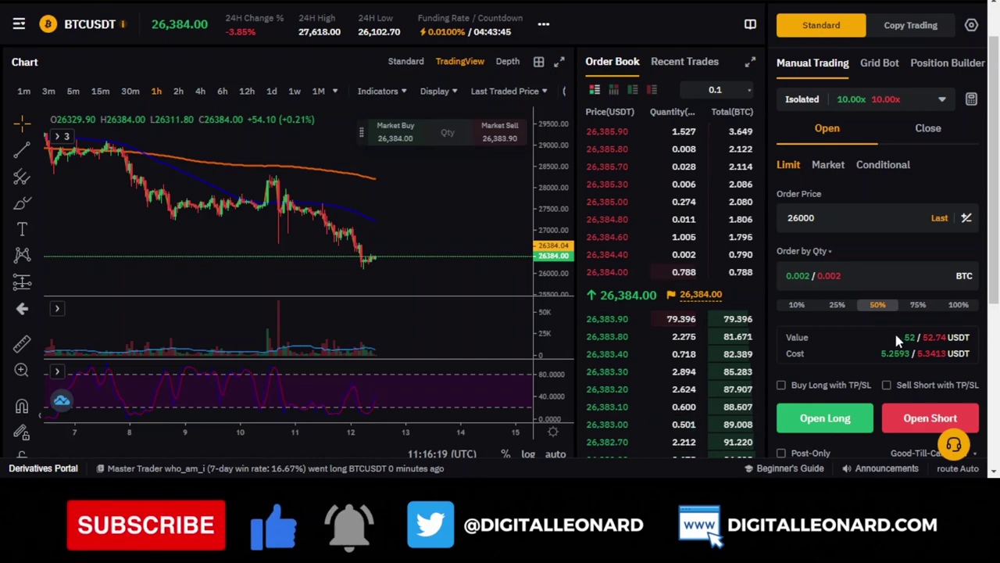
{"action": "left_click_drag", "start_coordinate": [904, 337], "coordinate": [919, 336]}
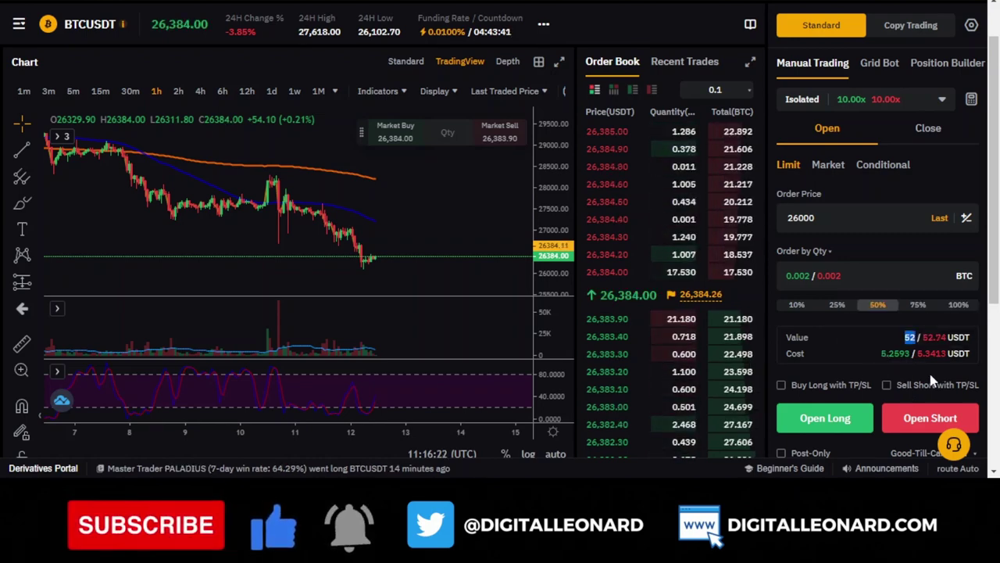
{"action": "scroll", "coordinate": [895, 344], "scroll_direction": "down", "scroll_amount": 1}
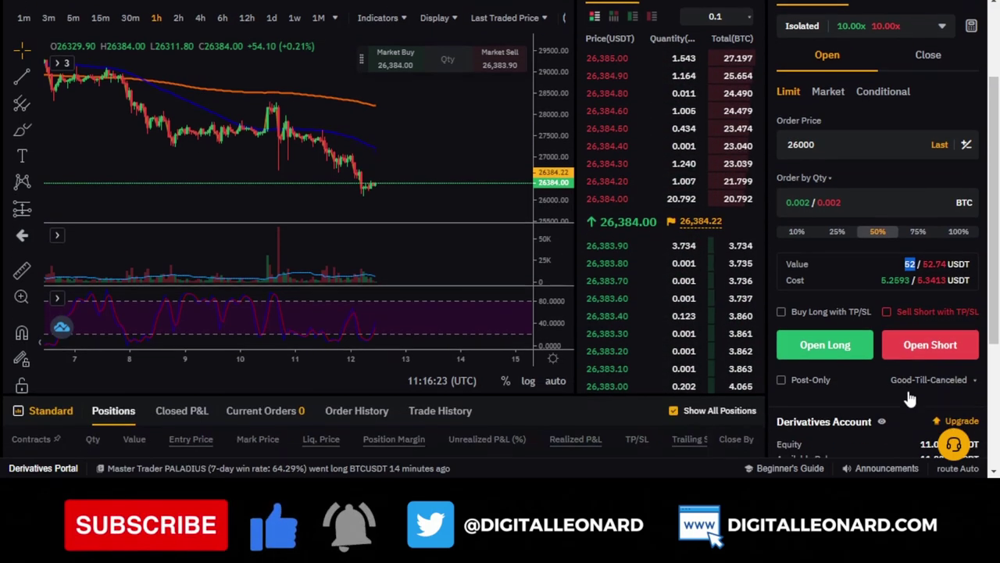
{"action": "left_click", "coordinate": [909, 266]}
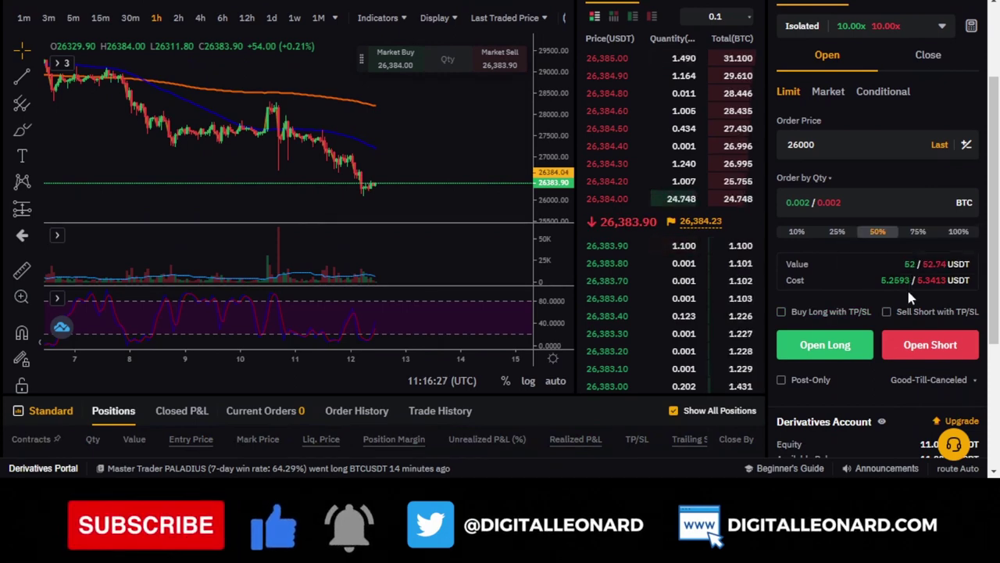
{"action": "scroll", "coordinate": [907, 289], "scroll_direction": "up", "scroll_amount": 2}
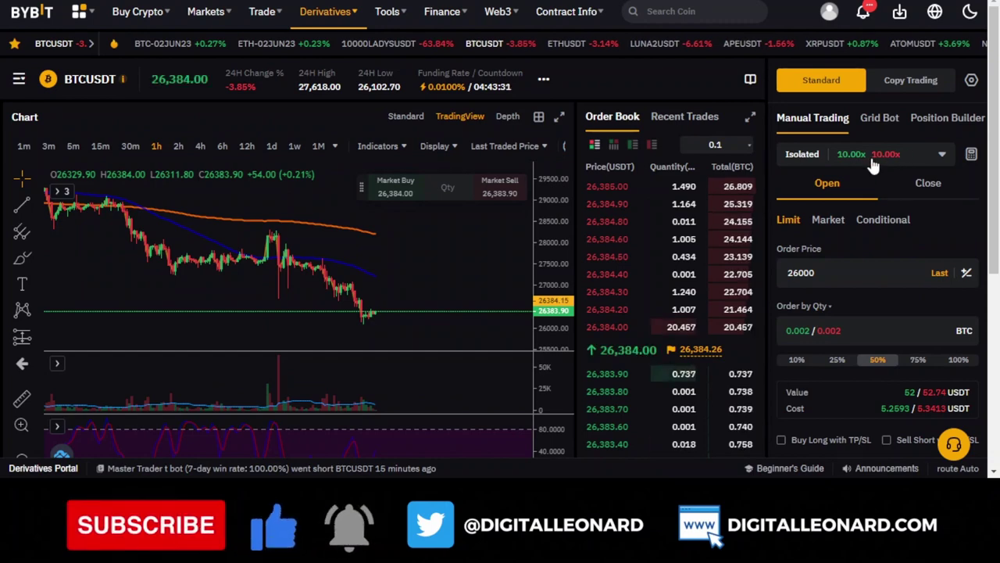
- Set the limit order's quantity to 100% and review the order price, value and cost
{"action": "scroll", "coordinate": [863, 217], "scroll_direction": "down", "scroll_amount": 2}
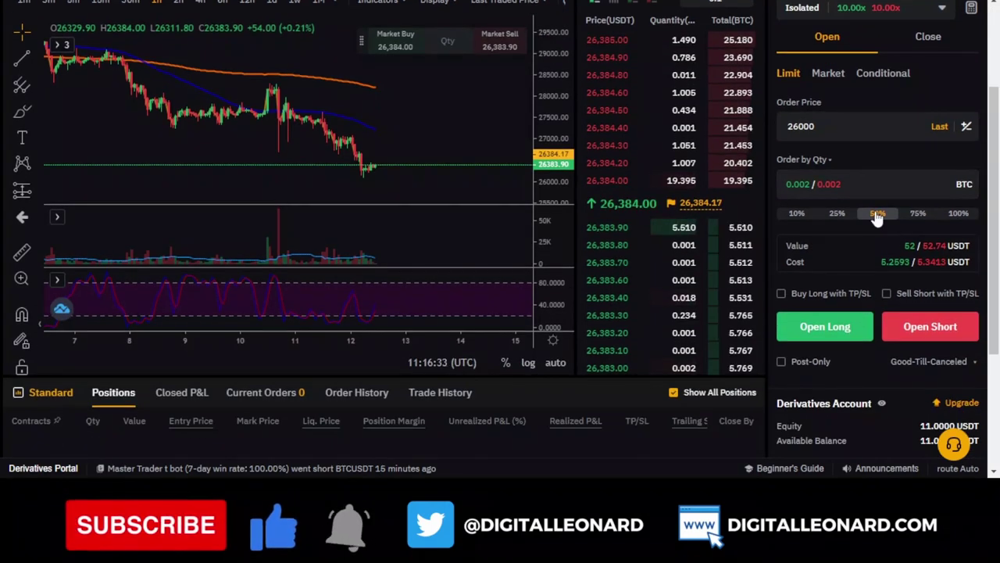
{"action": "left_click", "coordinate": [878, 214]}
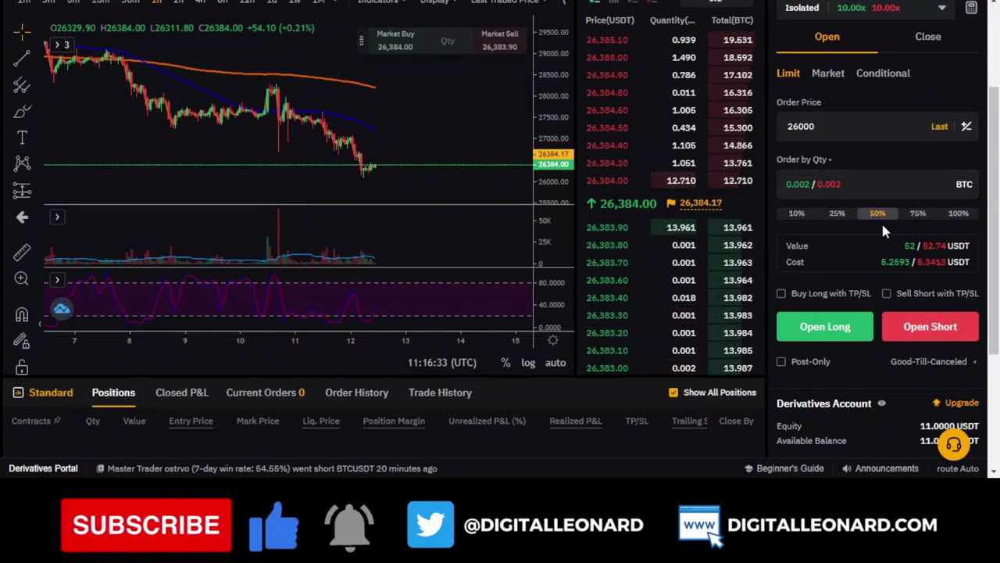
{"action": "left_click", "coordinate": [958, 214]}
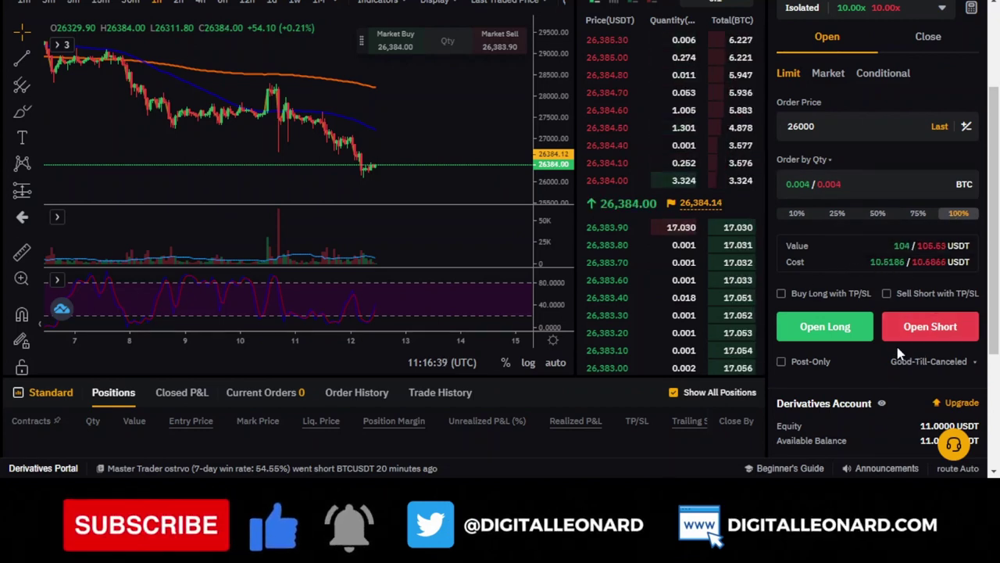
{"action": "scroll", "coordinate": [899, 344], "scroll_direction": "up", "scroll_amount": 2}
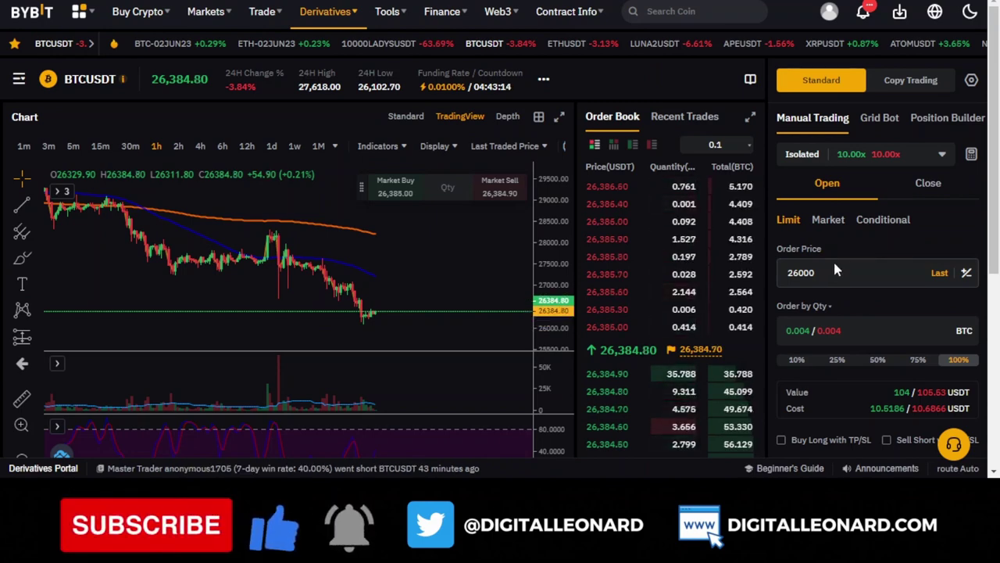
{"action": "scroll", "coordinate": [835, 272], "scroll_direction": "down", "scroll_amount": 1}
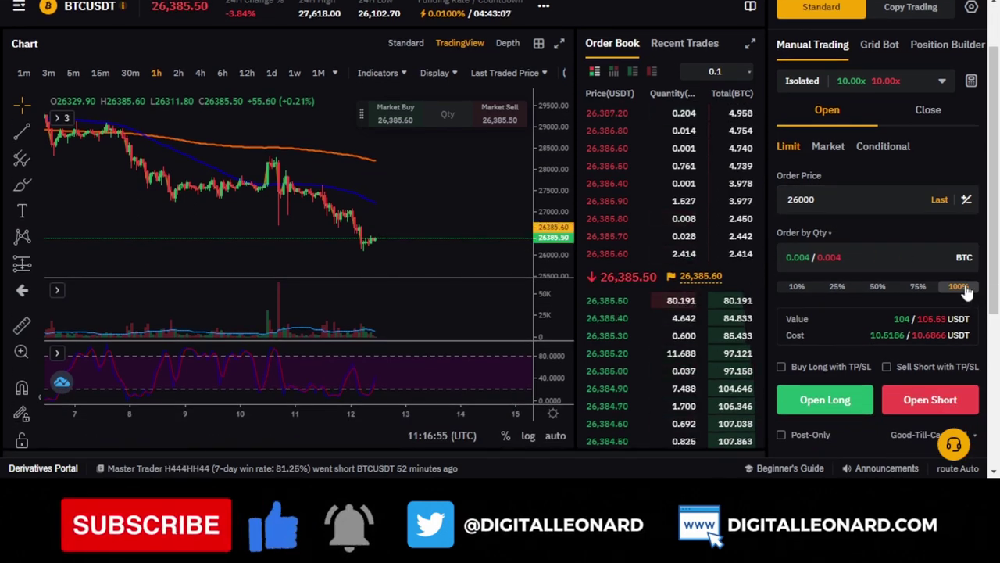
{"action": "scroll", "coordinate": [881, 295], "scroll_direction": "down", "scroll_amount": 2}
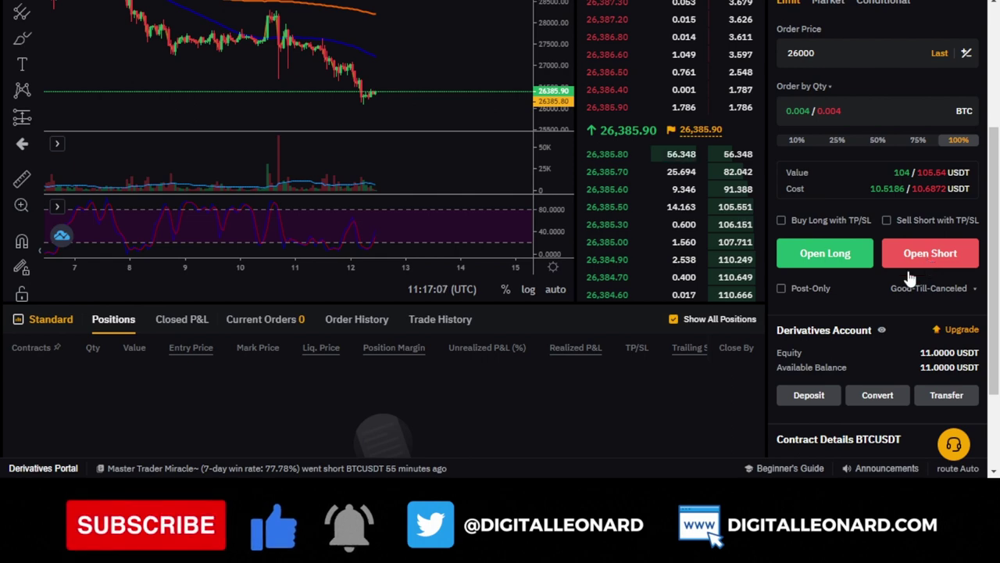
{"action": "scroll", "coordinate": [909, 278], "scroll_direction": "up", "scroll_amount": 3}
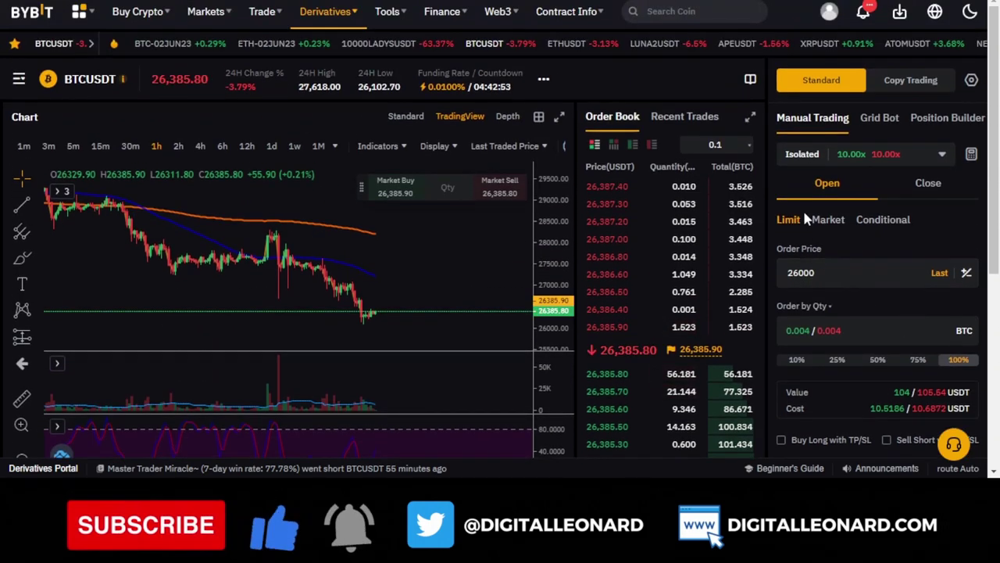
- Enable take profit and stop loss for the long order and set the take profit to 25%
{"action": "scroll", "coordinate": [805, 219], "scroll_direction": "down", "scroll_amount": 1}
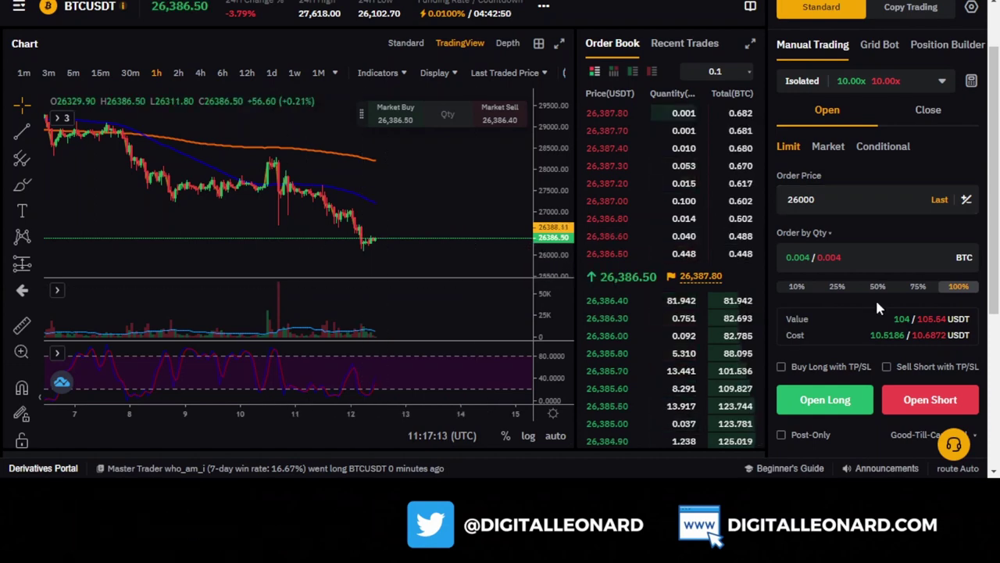
{"action": "scroll", "coordinate": [874, 298], "scroll_direction": "down", "scroll_amount": 1}
{"action": "scroll", "coordinate": [848, 341], "scroll_direction": "down", "scroll_amount": 1}
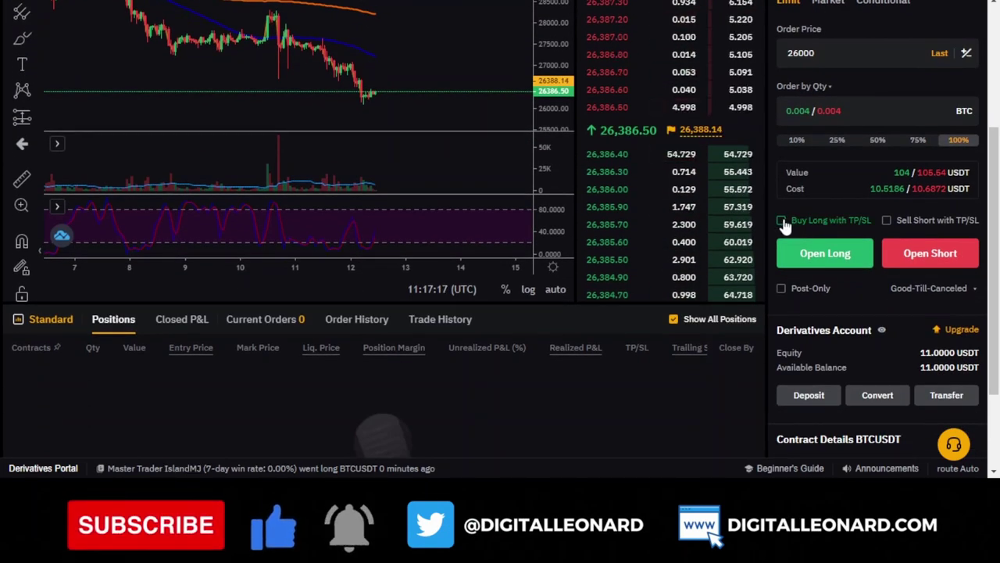
{"action": "left_click", "coordinate": [781, 221]}
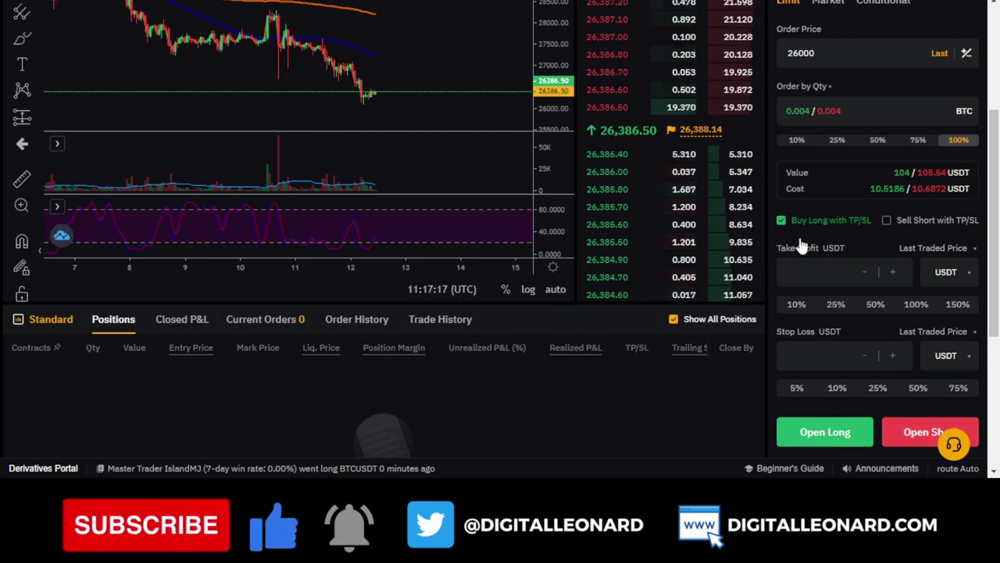
{"action": "left_click", "coordinate": [836, 307]}
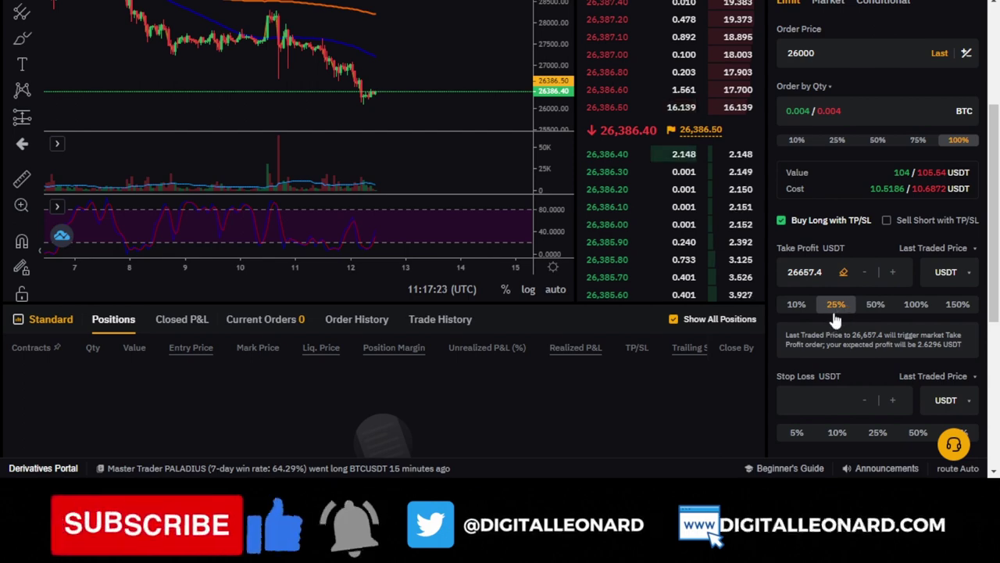
- Compare the limit order's entry price with its take-profit trigger price
{"action": "scroll", "coordinate": [835, 320], "scroll_direction": "down", "scroll_amount": 1}
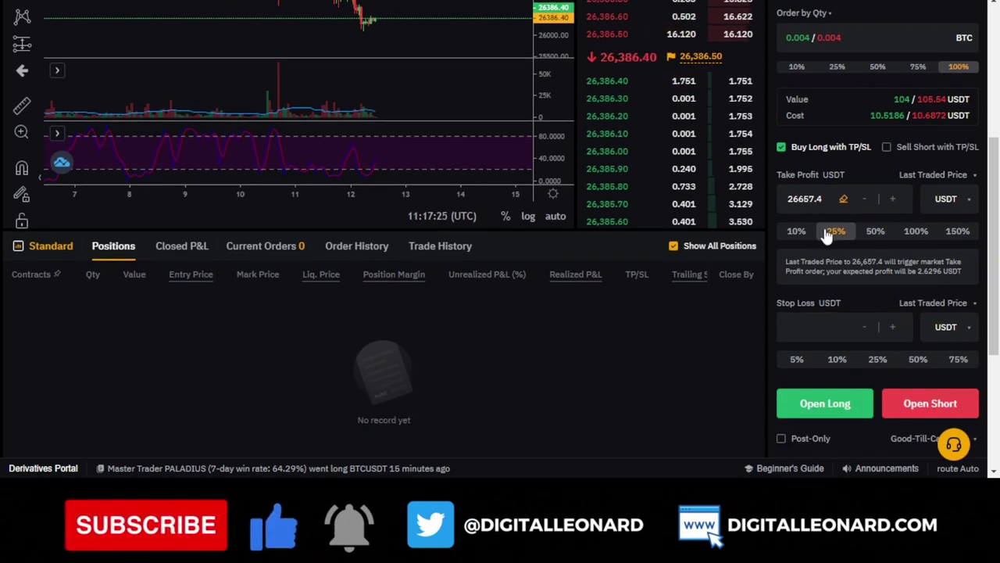
{"action": "scroll", "coordinate": [823, 307], "scroll_direction": "up", "scroll_amount": 3}
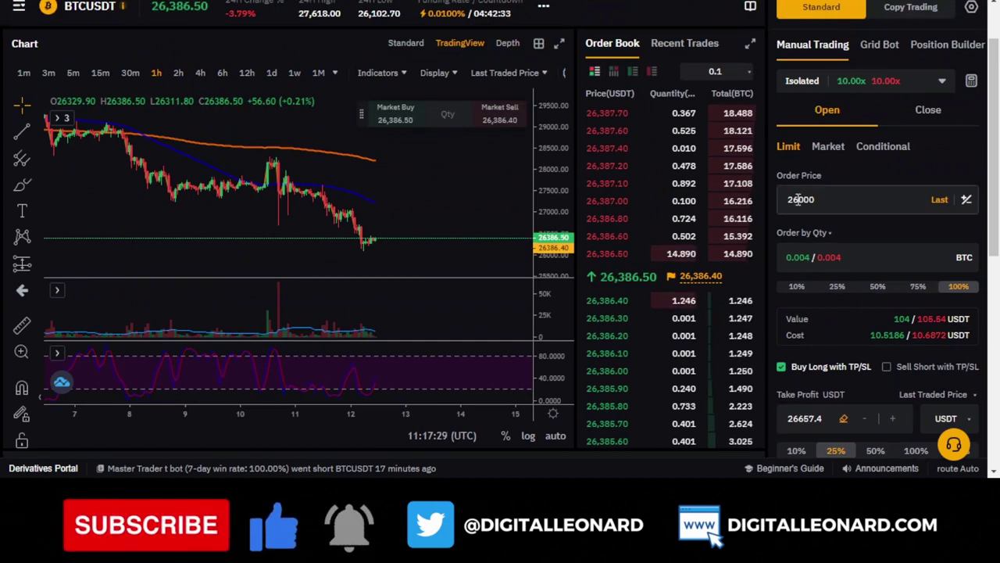
{"action": "left_click", "coordinate": [800, 201]}
{"action": "key", "text": "BackSpace"}
{"action": "type", "text": "5"}
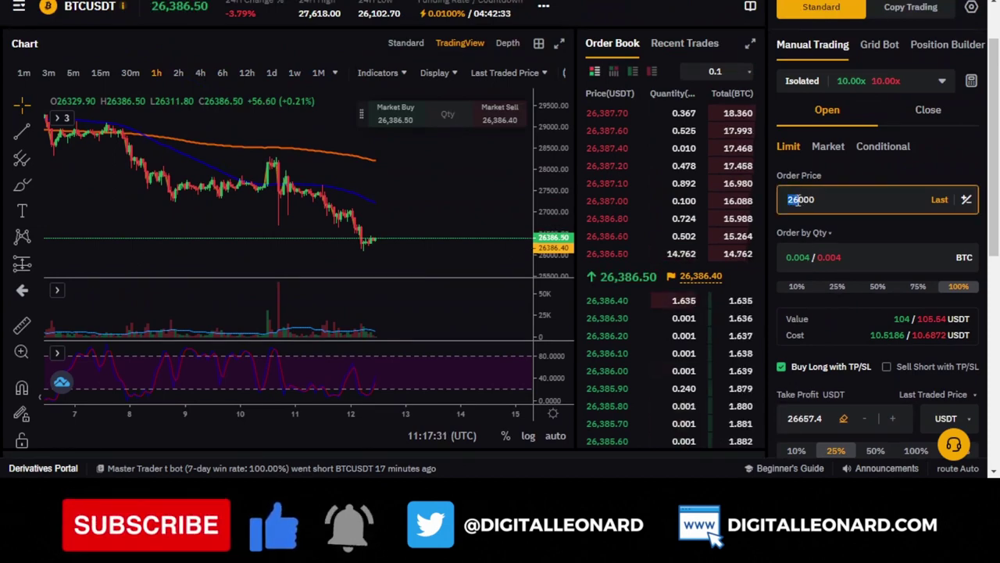
{"action": "scroll", "coordinate": [799, 200], "scroll_direction": "down", "scroll_amount": 3}
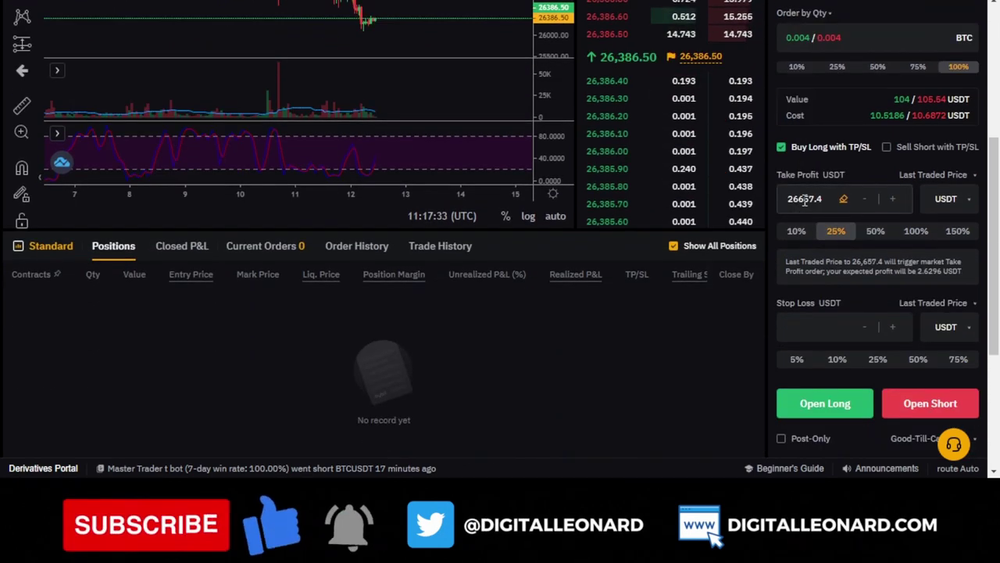
{"action": "left_click", "coordinate": [800, 202]}
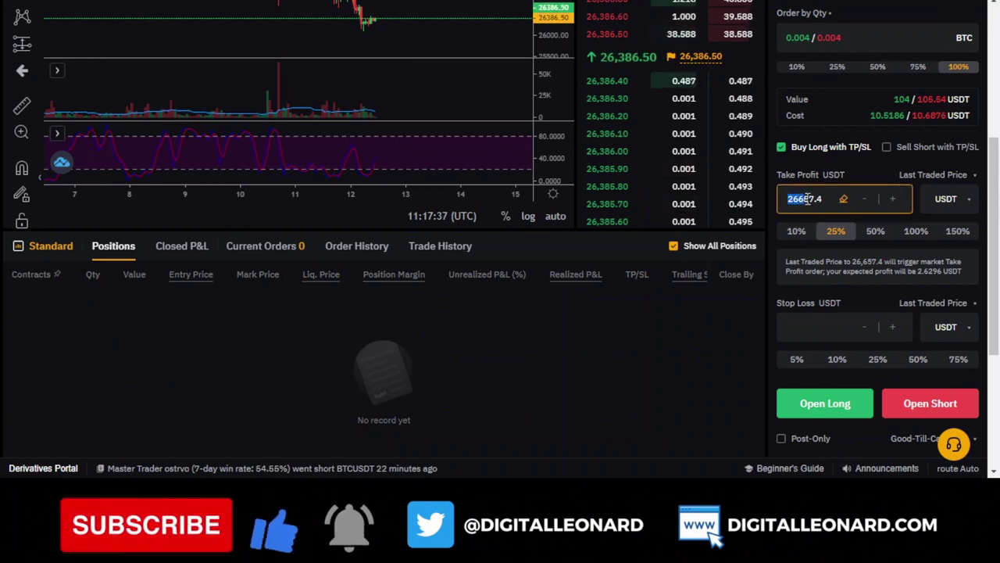
{"action": "left_click_drag", "start_coordinate": [808, 200], "coordinate": [812, 201]}
{"action": "left_click", "coordinate": [812, 201]}
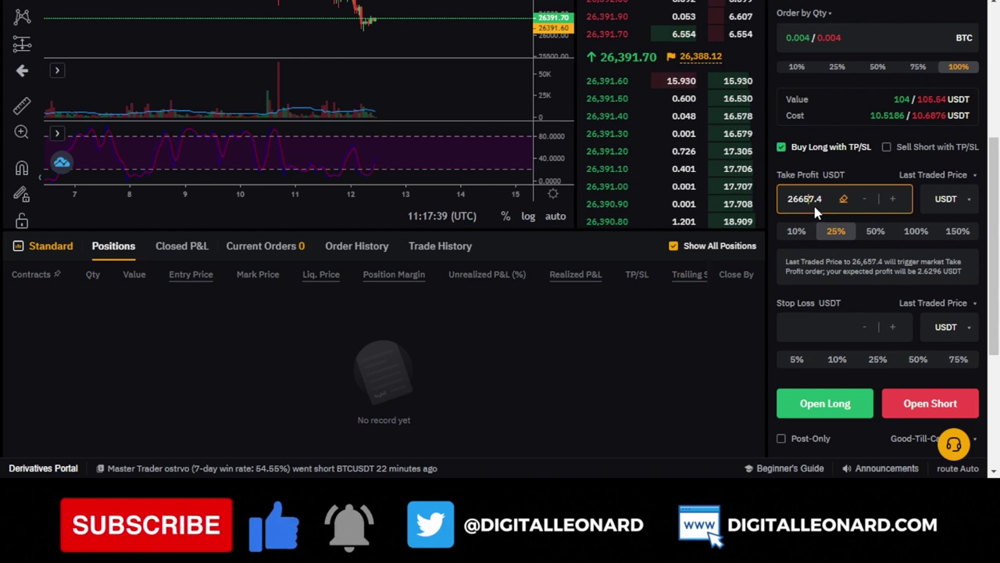
{"action": "scroll", "coordinate": [860, 284], "scroll_direction": "down", "scroll_amount": 1}
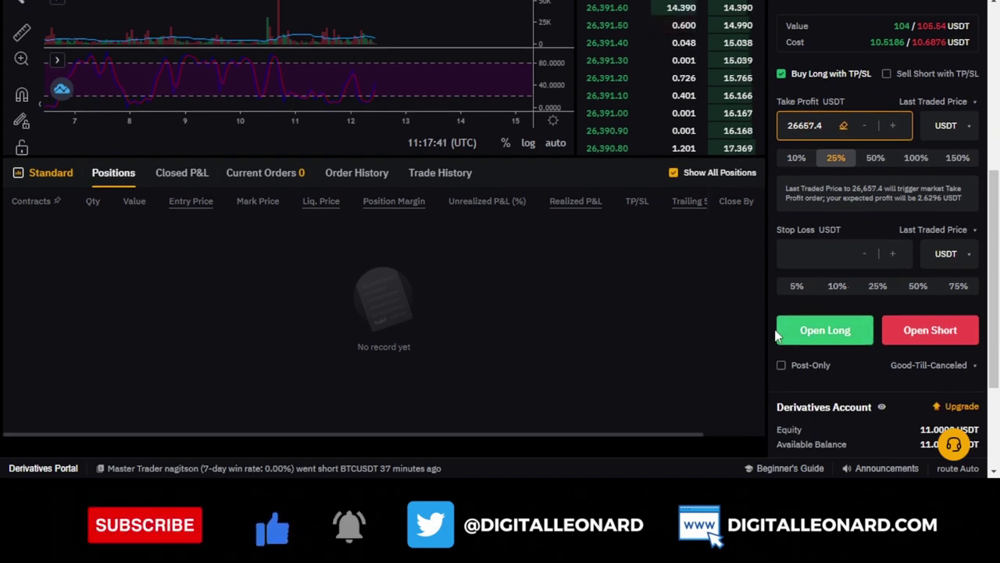
- Set the stop loss to 5% and compare the order's expected loss with its expected profit
{"action": "left_click", "coordinate": [797, 287]}
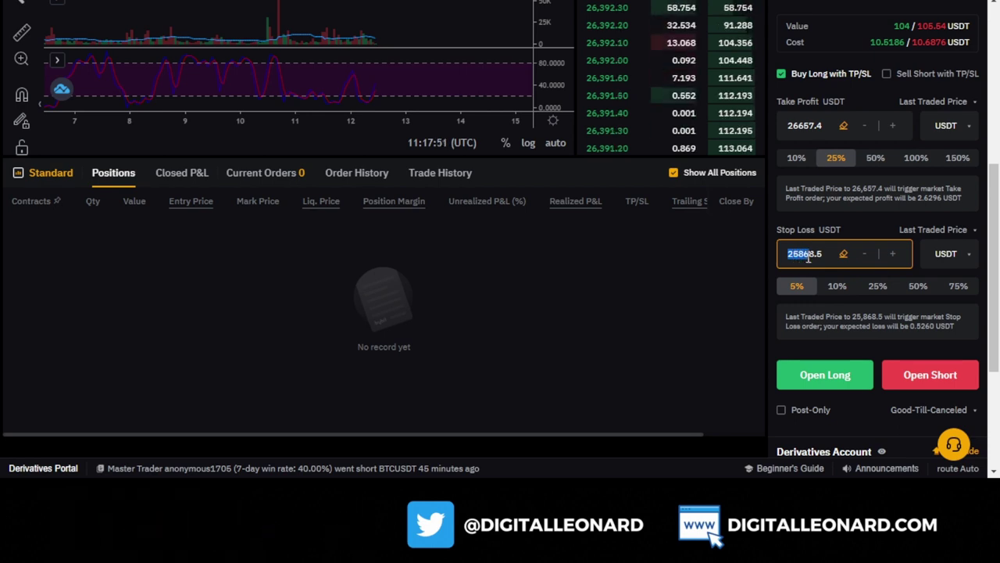
{"action": "left_click", "coordinate": [814, 258]}
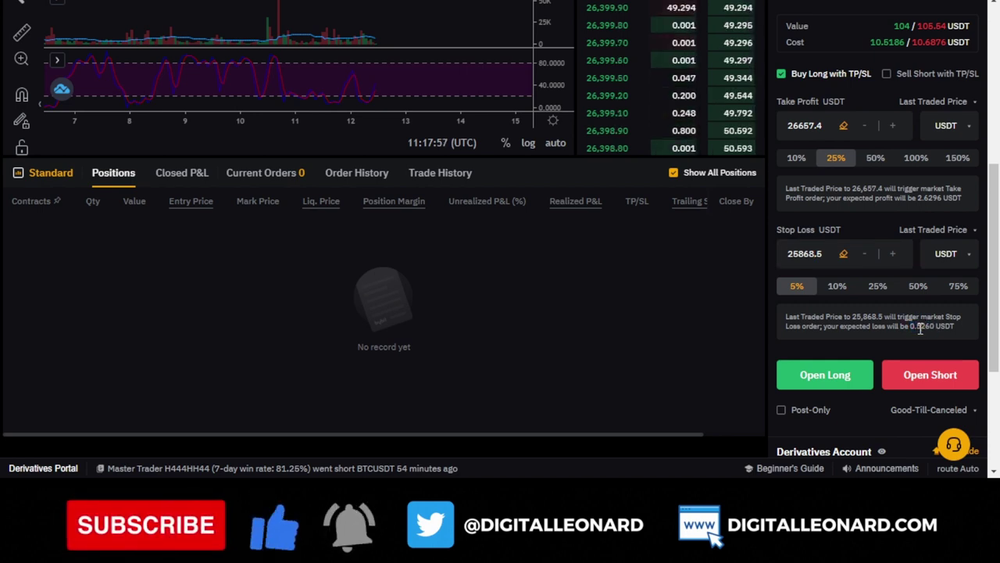
{"action": "left_click_drag", "start_coordinate": [921, 328], "coordinate": [937, 327]}
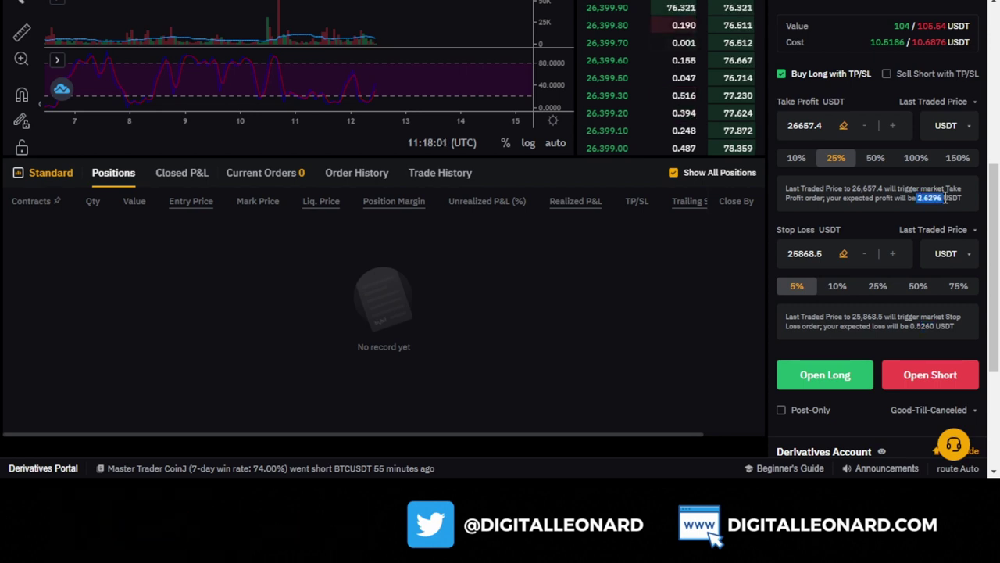
{"action": "left_click", "coordinate": [922, 200]}
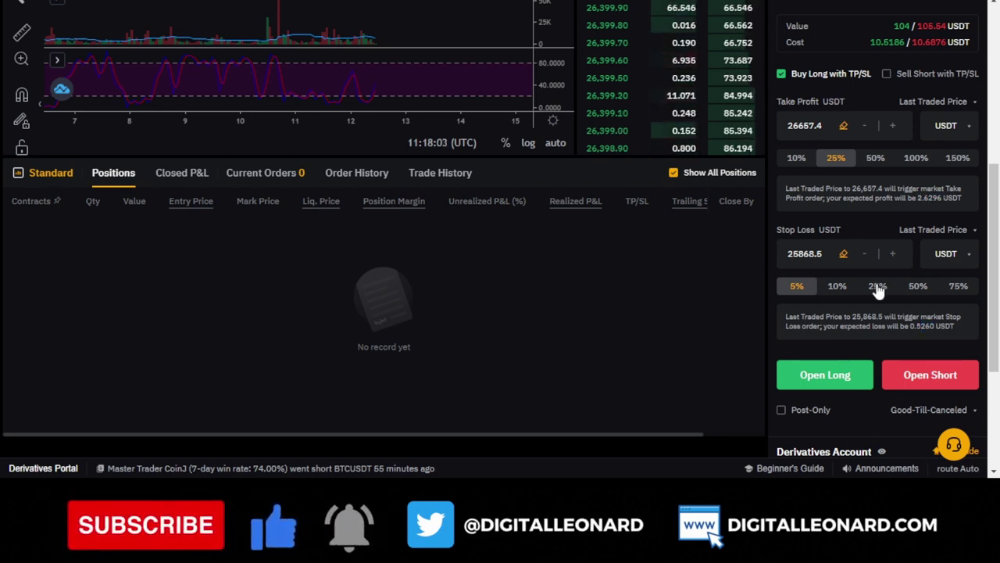
- Open the long order for confirmation and review its details, including the estimated liquidation price
{"action": "scroll", "coordinate": [848, 332], "scroll_direction": "down", "scroll_amount": 2}
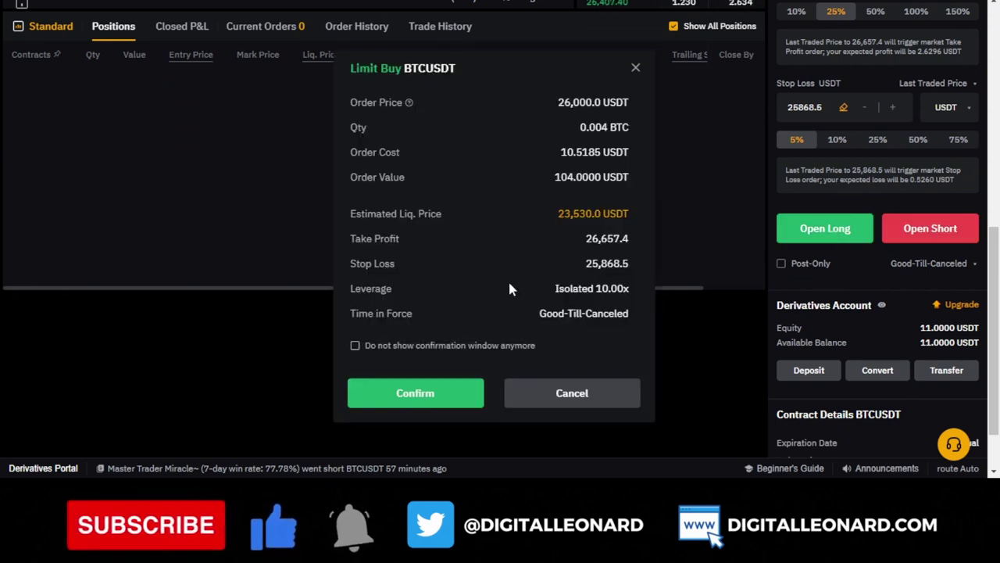
{"action": "scroll", "coordinate": [919, 139], "scroll_direction": "up", "scroll_amount": 6}
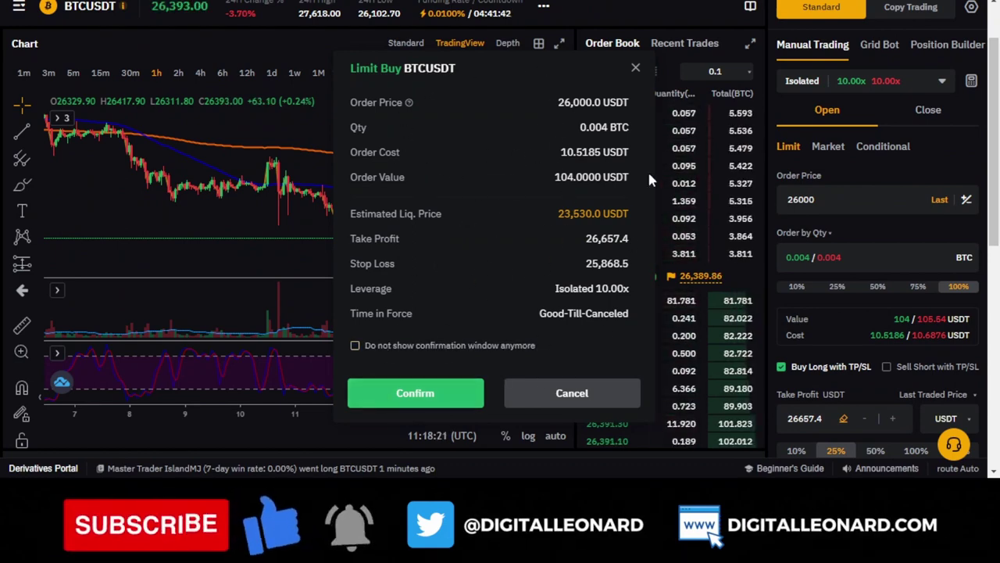
{"action": "left_click_drag", "start_coordinate": [428, 215], "coordinate": [600, 212]}
{"action": "left_click", "coordinate": [553, 208]}
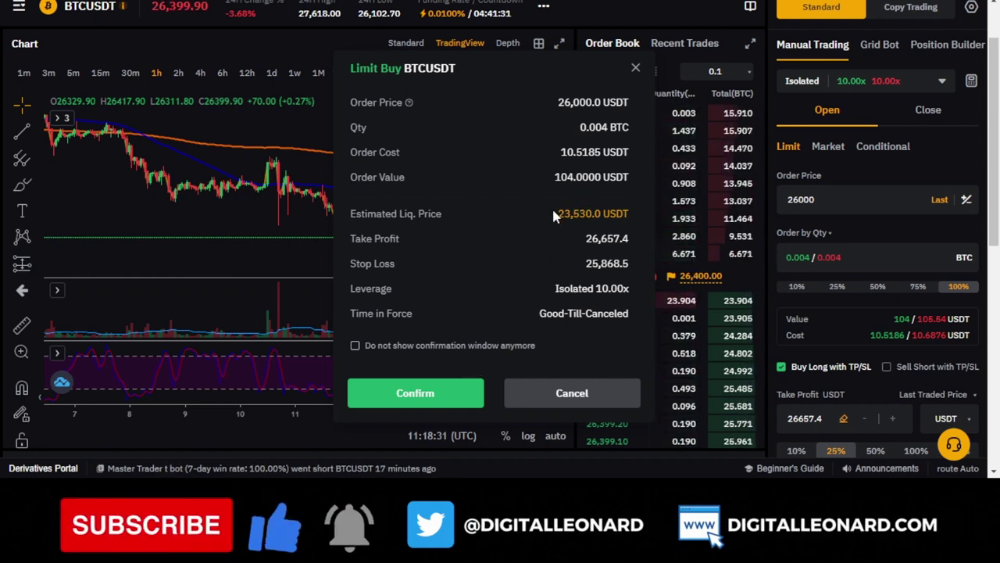
{"action": "left_click_drag", "start_coordinate": [564, 213], "coordinate": [608, 213]}
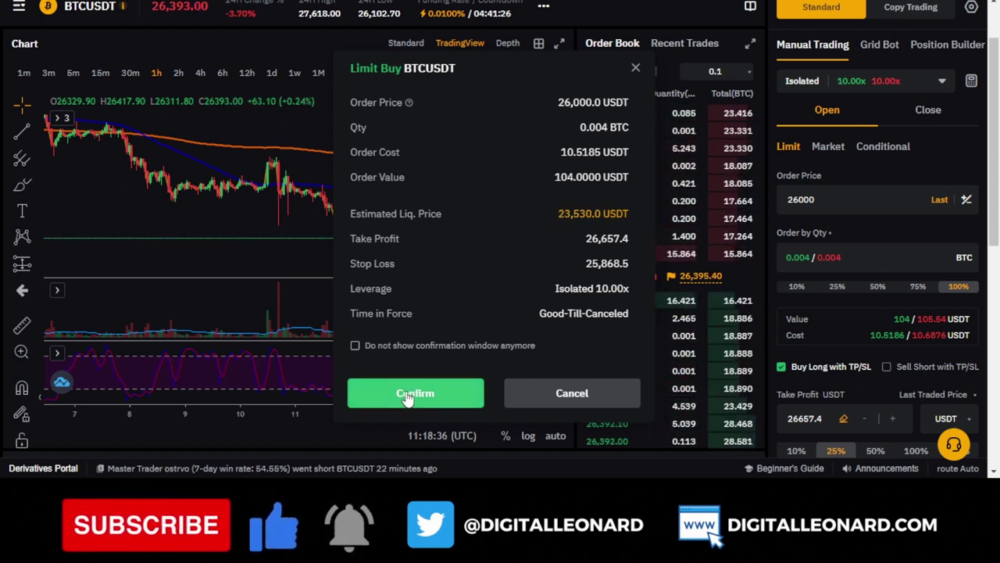
- Confirm the BTCUSDT limit buy order and look at its price line on the chart
{"action": "left_click", "coordinate": [374, 397]}
{"action": "scroll", "coordinate": [365, 181], "scroll_direction": "down", "scroll_amount": 2}
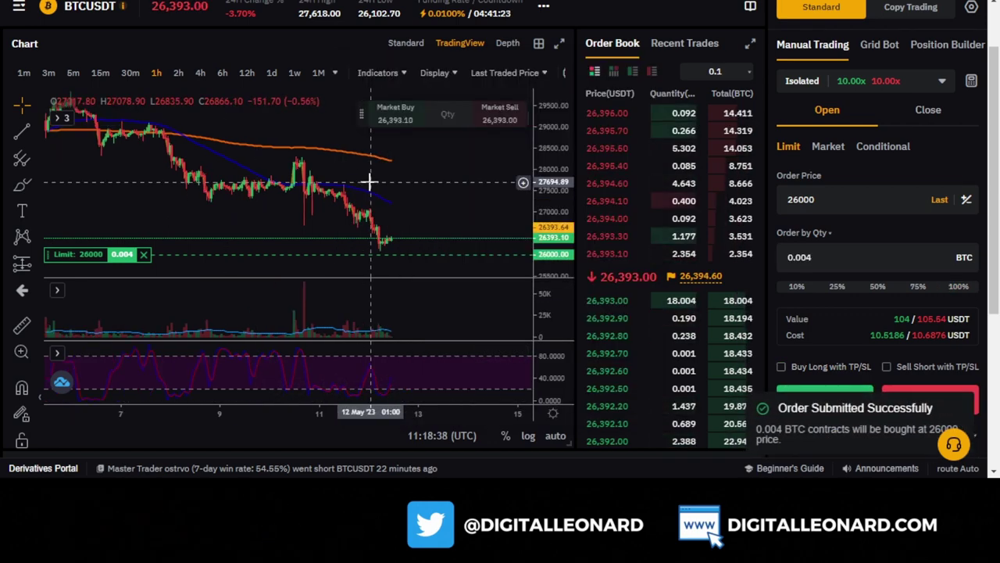
{"action": "scroll", "coordinate": [636, 301], "scroll_direction": "up", "scroll_amount": 1}
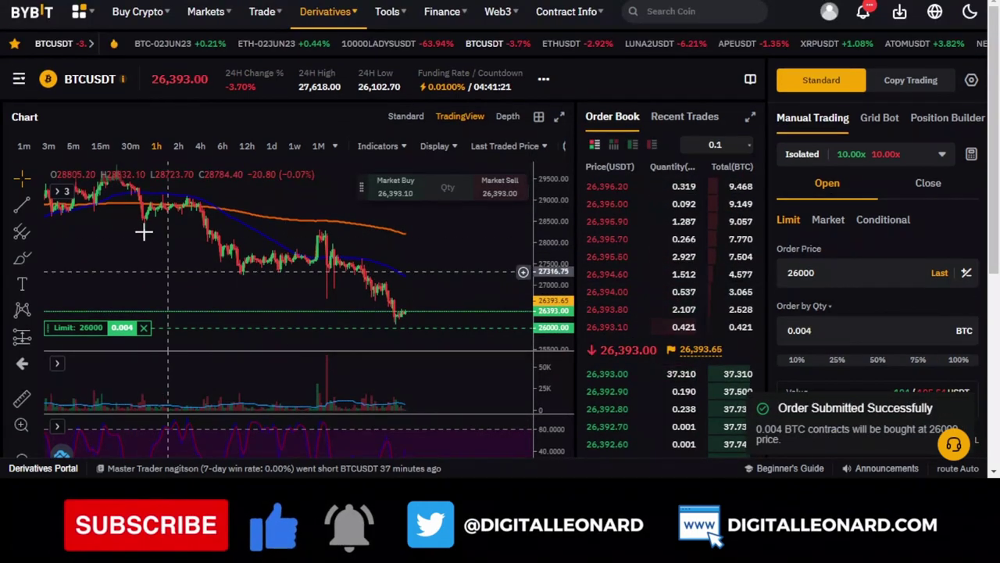
- Enlarge the price chart to examine the 26000 limit order line against recent price action, and restore the standard layout
{"action": "scroll", "coordinate": [206, 239], "scroll_direction": "down", "scroll_amount": 1}
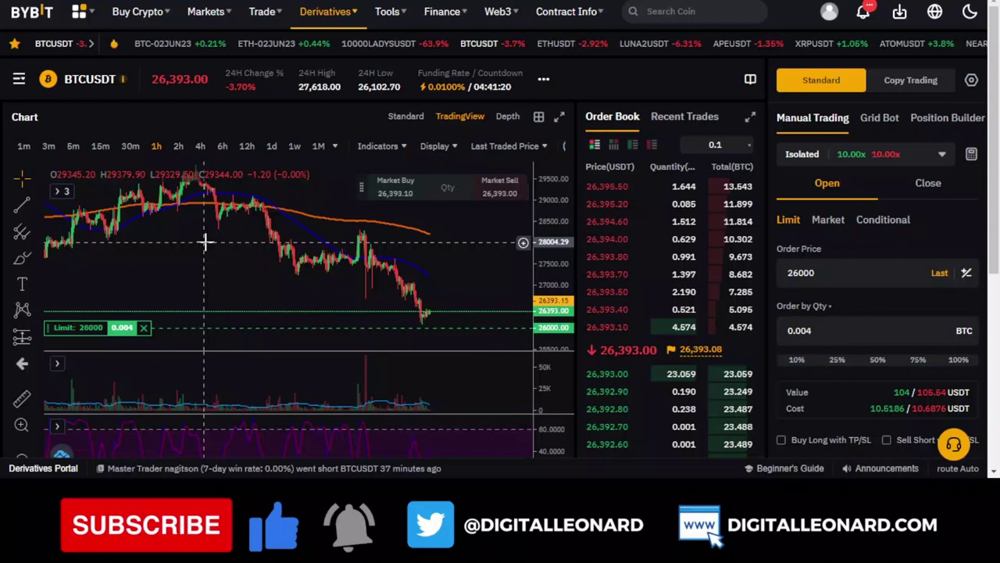
{"action": "left_click", "coordinate": [559, 116]}
{"action": "scroll", "coordinate": [469, 277], "scroll_direction": "up", "scroll_amount": 2}
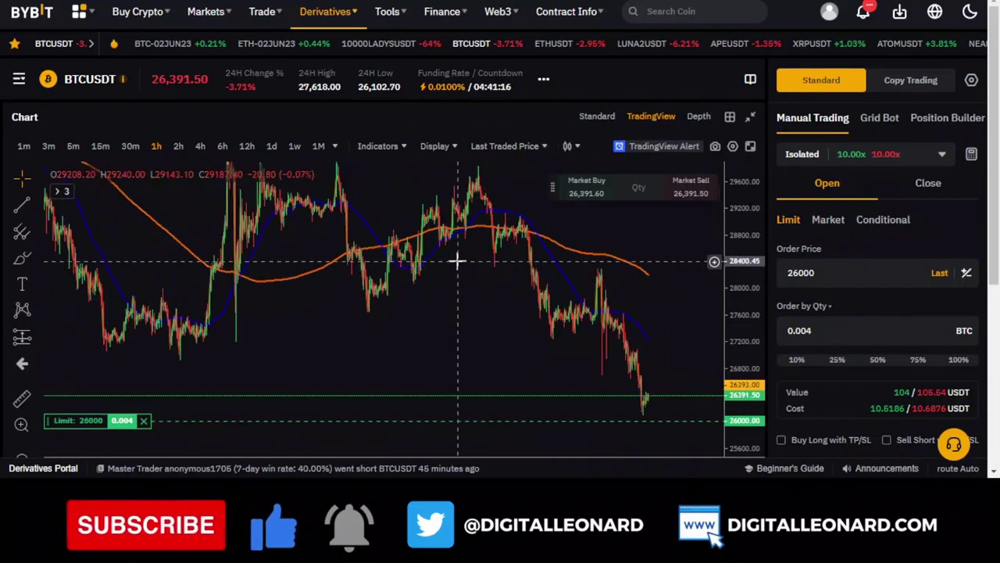
{"action": "scroll", "coordinate": [871, 283], "scroll_direction": "down", "scroll_amount": 2}
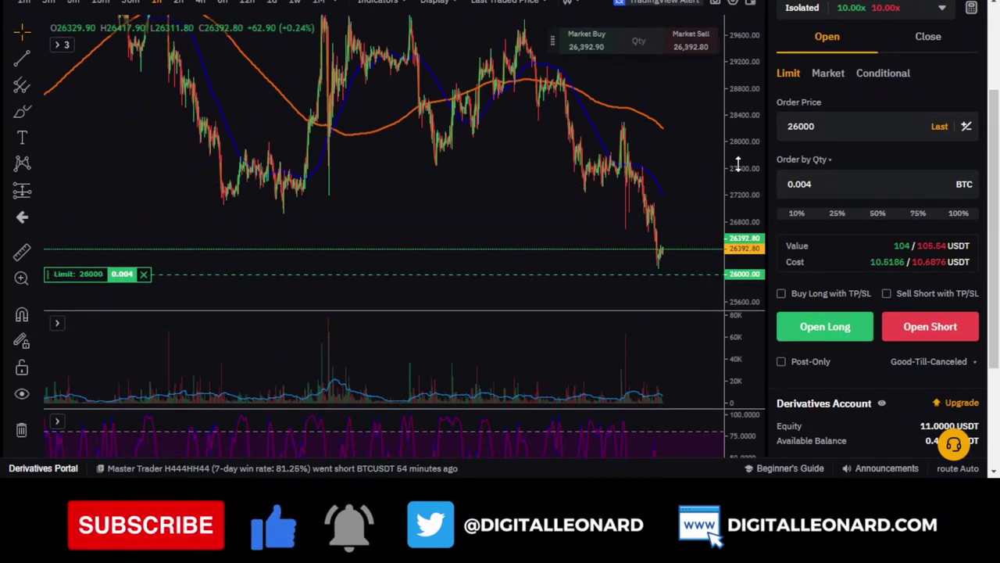
{"action": "scroll", "coordinate": [547, 181], "scroll_direction": "up", "scroll_amount": 3}
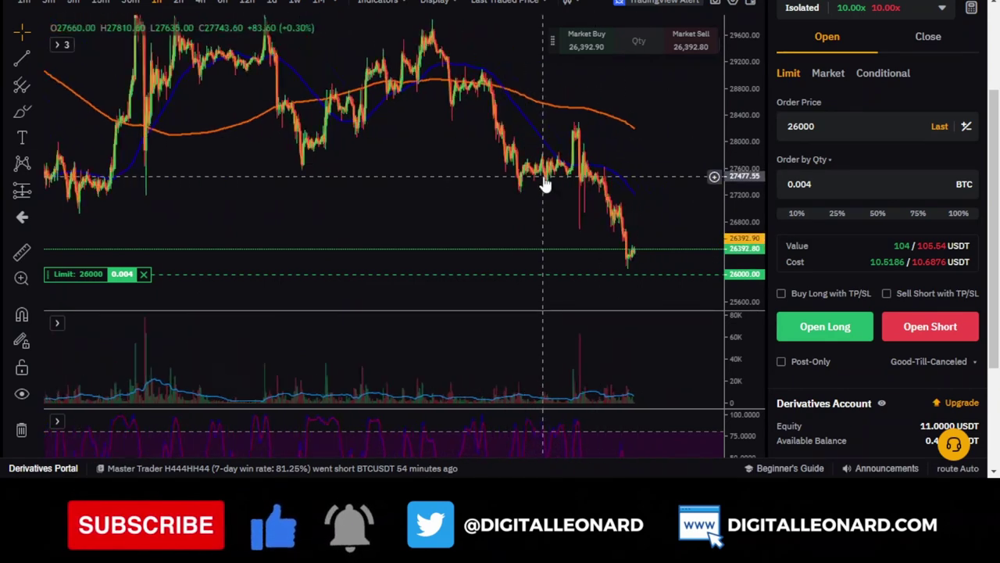
{"action": "scroll", "coordinate": [548, 180], "scroll_direction": "up", "scroll_amount": 3}
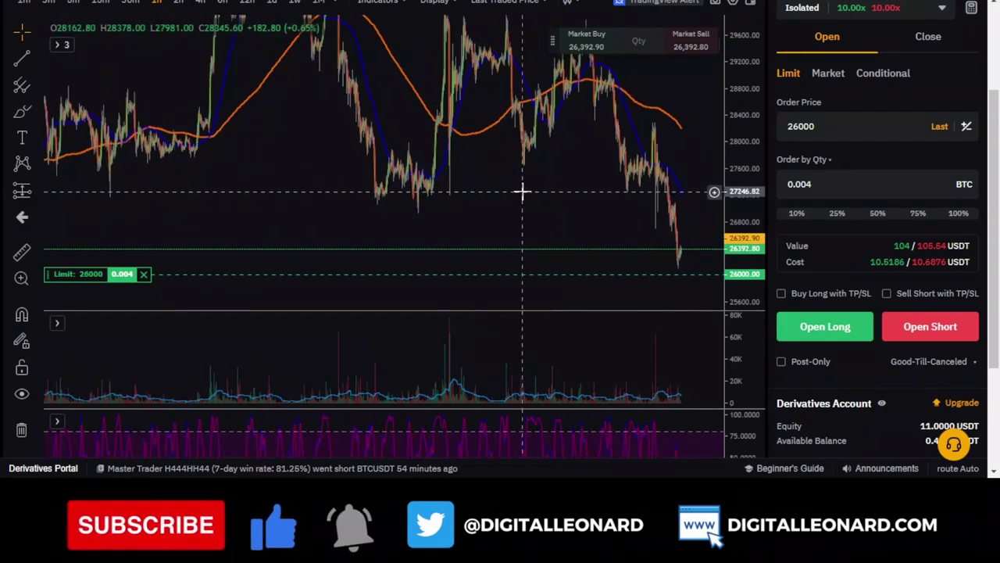
{"action": "scroll", "coordinate": [643, 149], "scroll_direction": "up", "scroll_amount": 3}
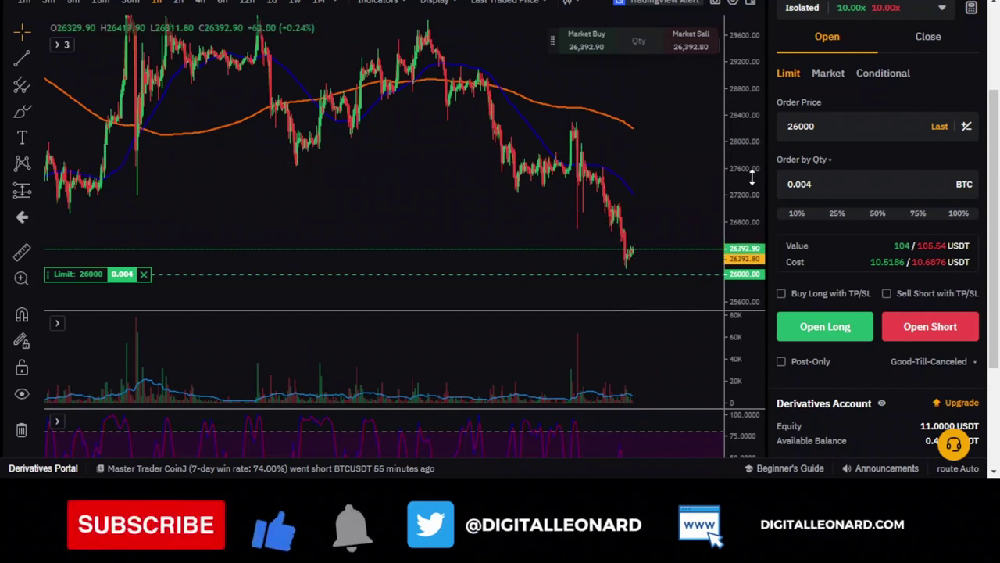
{"action": "scroll", "coordinate": [908, 150], "scroll_direction": "up", "scroll_amount": 2}
{"action": "scroll", "coordinate": [493, 247], "scroll_direction": "down", "scroll_amount": 5}
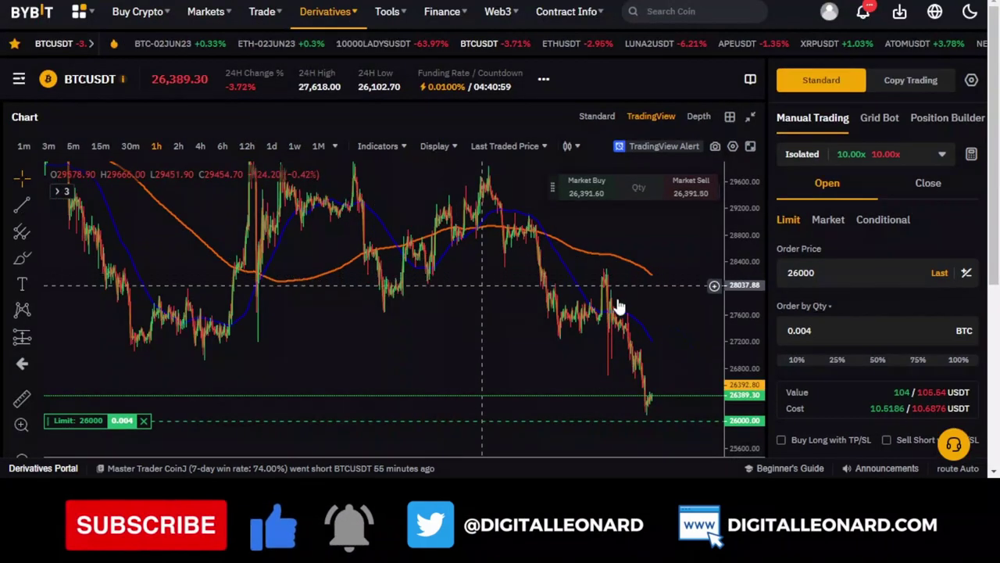
{"action": "scroll", "coordinate": [609, 313], "scroll_direction": "up", "scroll_amount": 2}
{"action": "scroll", "coordinate": [661, 336], "scroll_direction": "up", "scroll_amount": 2}
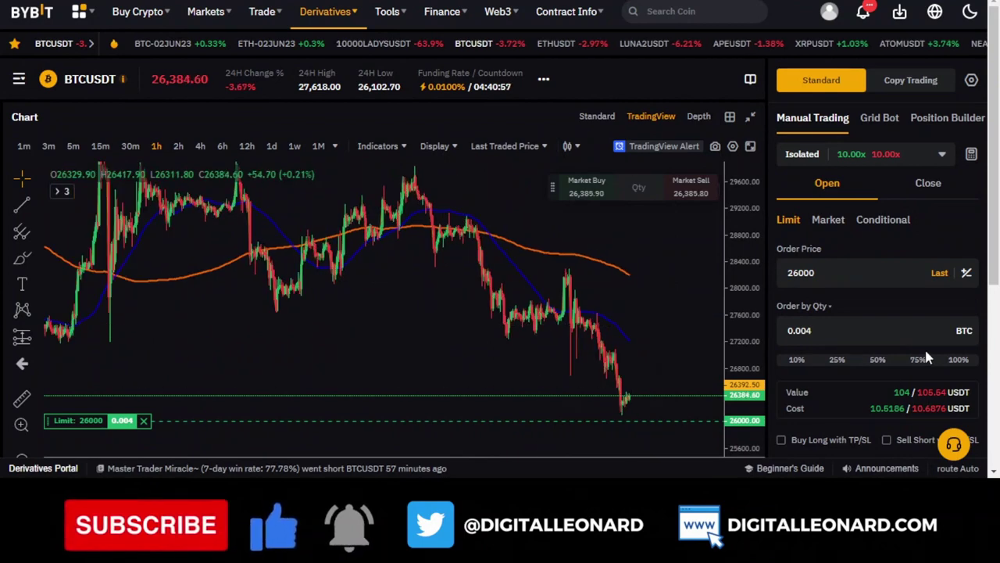
{"action": "scroll", "coordinate": [926, 357], "scroll_direction": "down", "scroll_amount": 2}
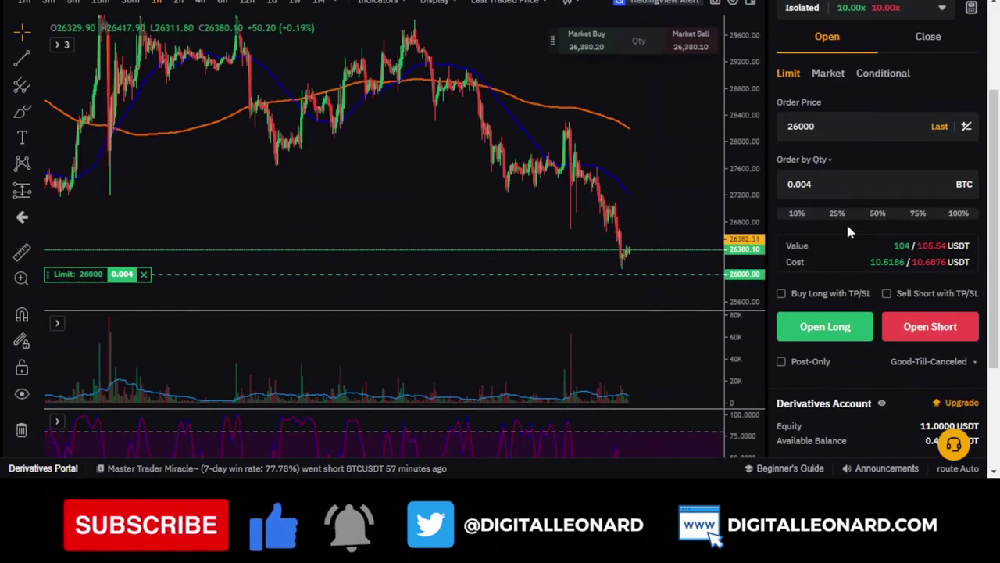
{"action": "scroll", "coordinate": [821, 219], "scroll_direction": "up", "scroll_amount": 2}
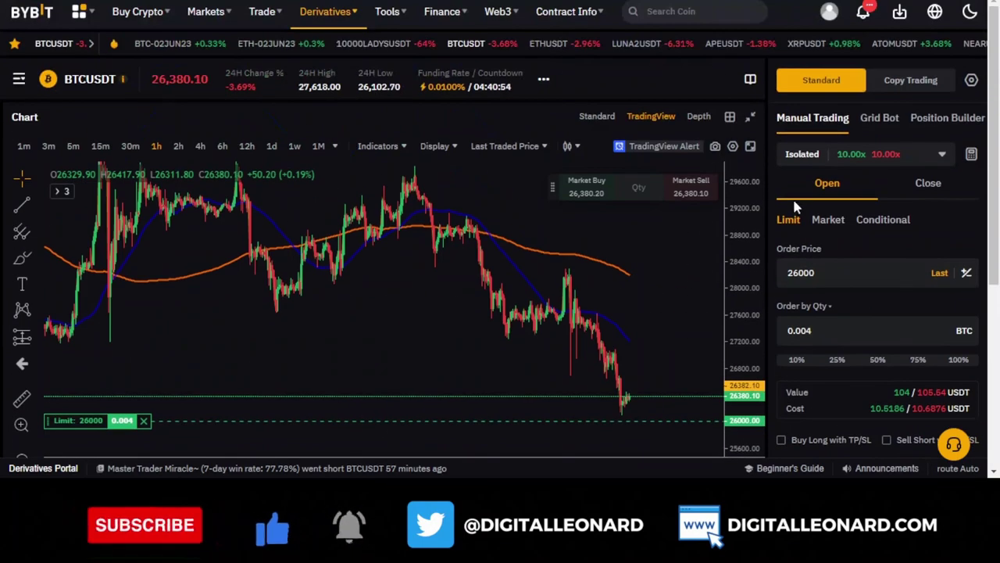
{"action": "left_click", "coordinate": [756, 118]}
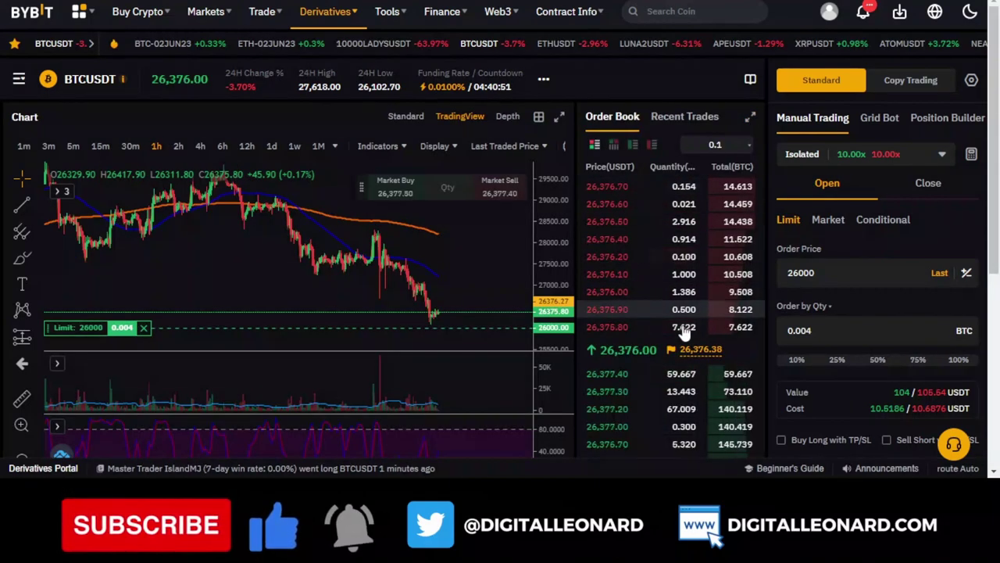
- Review the active BTCUSDT order in the current orders list, and open the positions list to examine its columns
{"action": "scroll", "coordinate": [837, 314], "scroll_direction": "down", "scroll_amount": 1}
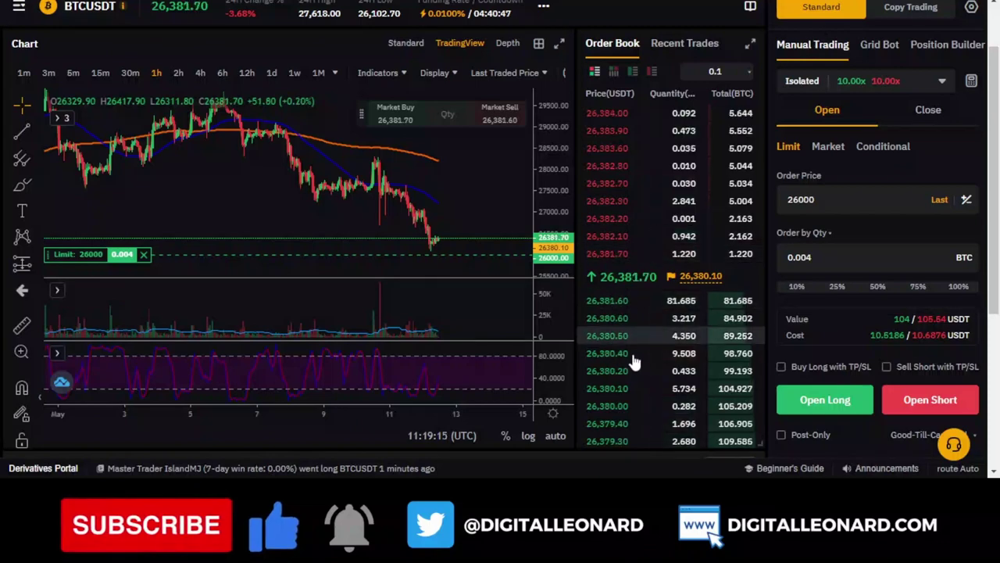
{"action": "scroll", "coordinate": [637, 313], "scroll_direction": "down", "scroll_amount": 1}
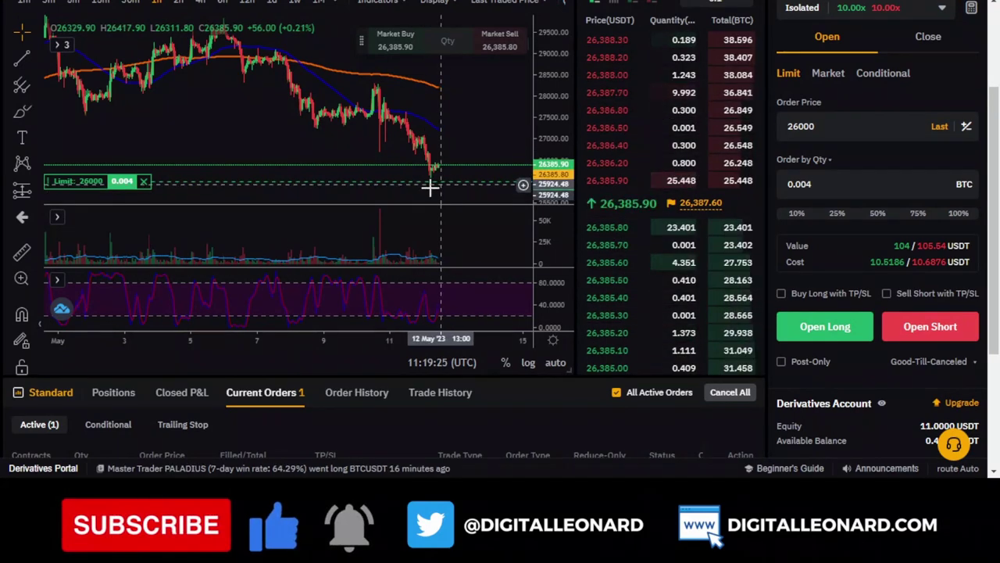
{"action": "scroll", "coordinate": [781, 406], "scroll_direction": "down", "scroll_amount": 3}
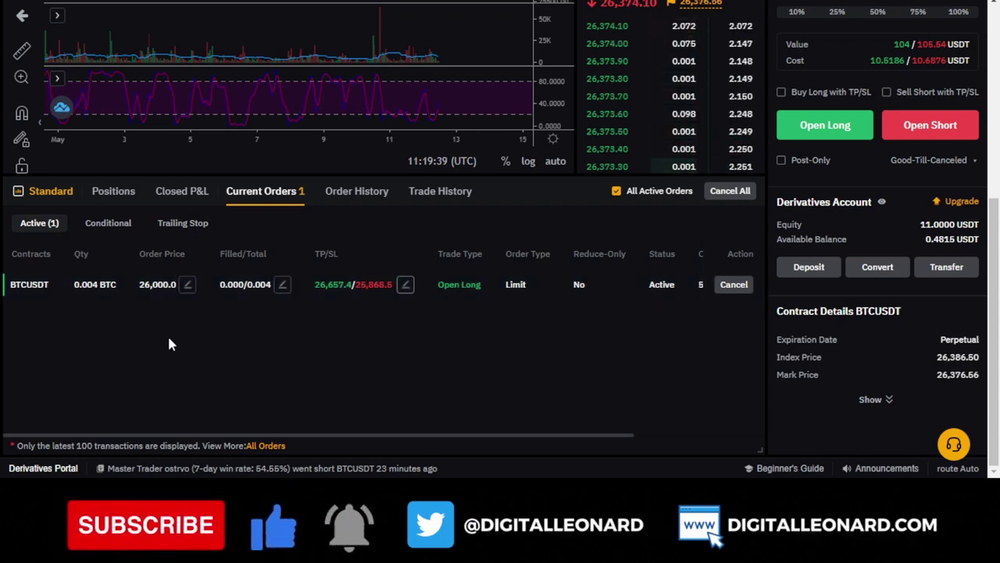
{"action": "left_click", "coordinate": [110, 192]}
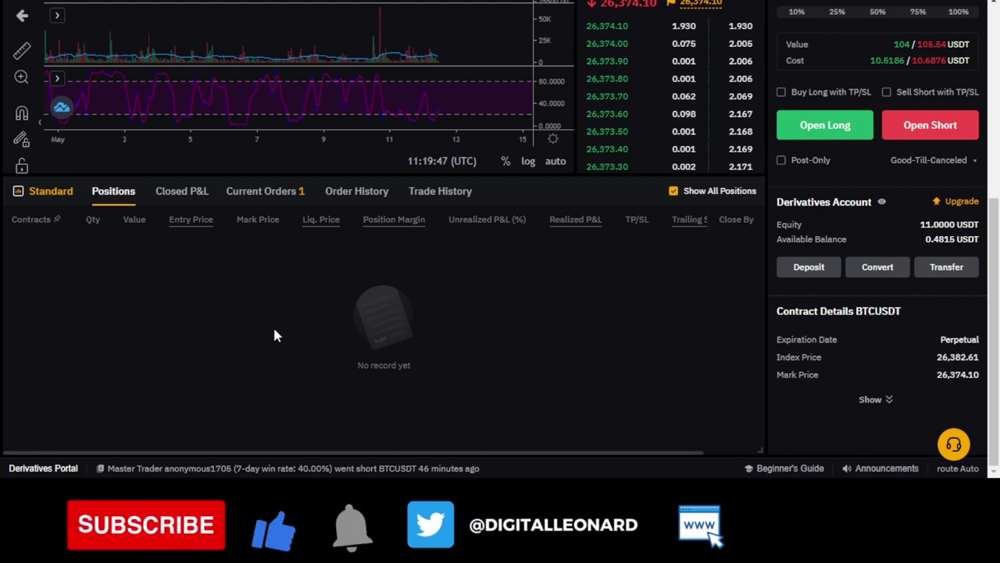
{"action": "scroll", "coordinate": [608, 338], "scroll_direction": "up", "scroll_amount": 3}
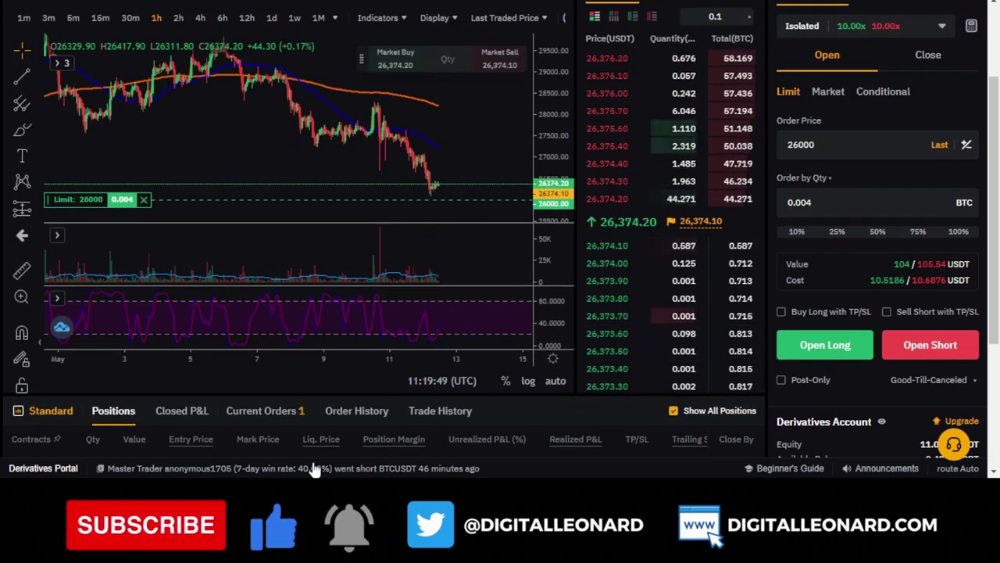
{"action": "scroll", "coordinate": [514, 342], "scroll_direction": "down", "scroll_amount": 1}
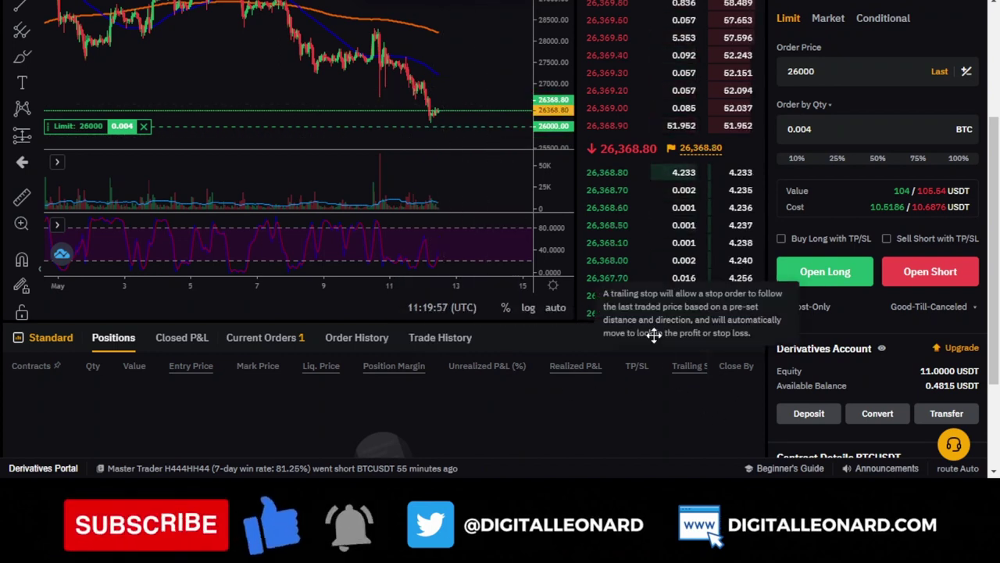
- Show the Market order fields and switch the order form to a Conditional order
{"action": "scroll", "coordinate": [690, 396], "scroll_direction": "up", "scroll_amount": 3}
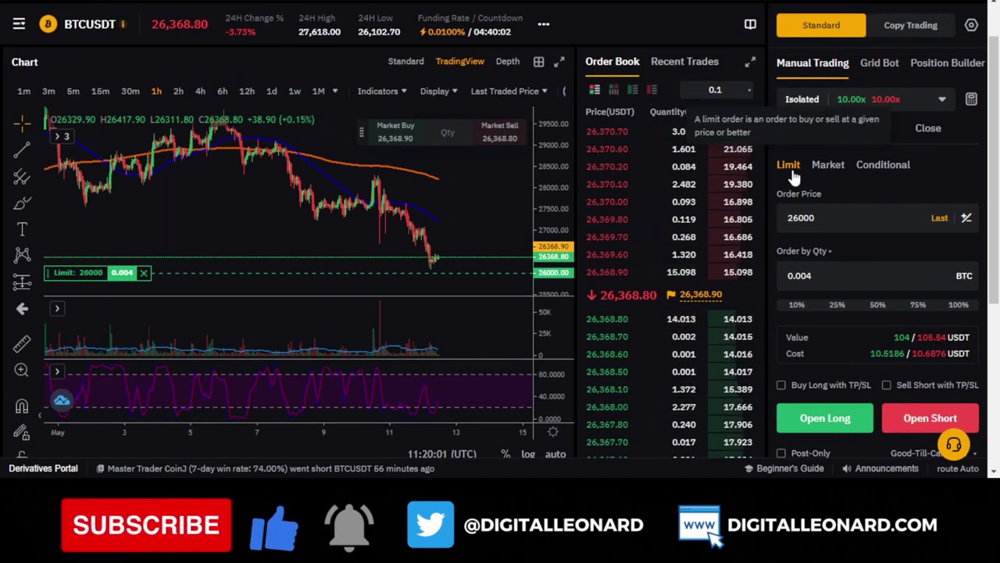
{"action": "left_click", "coordinate": [837, 169]}
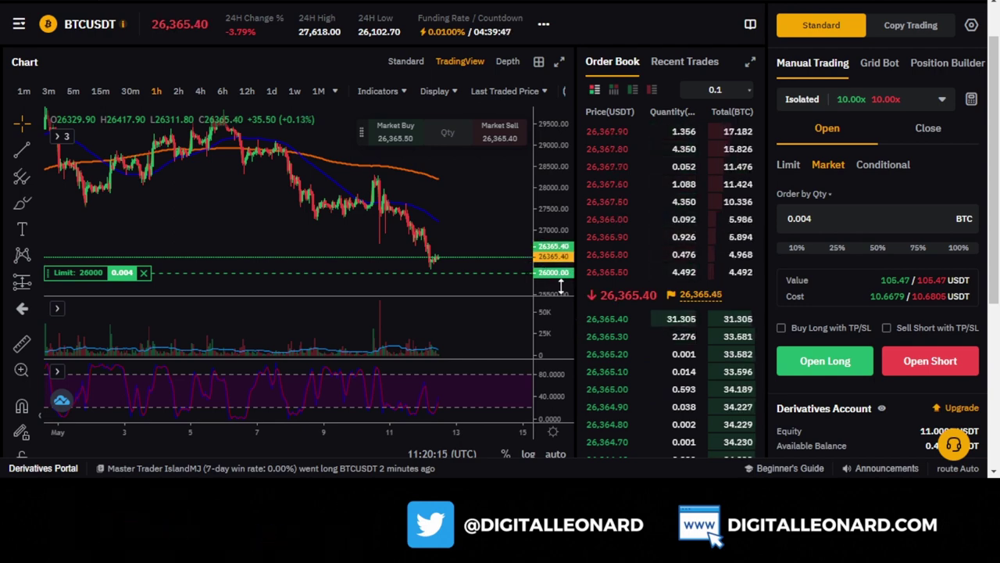
{"action": "left_click", "coordinate": [888, 168]}
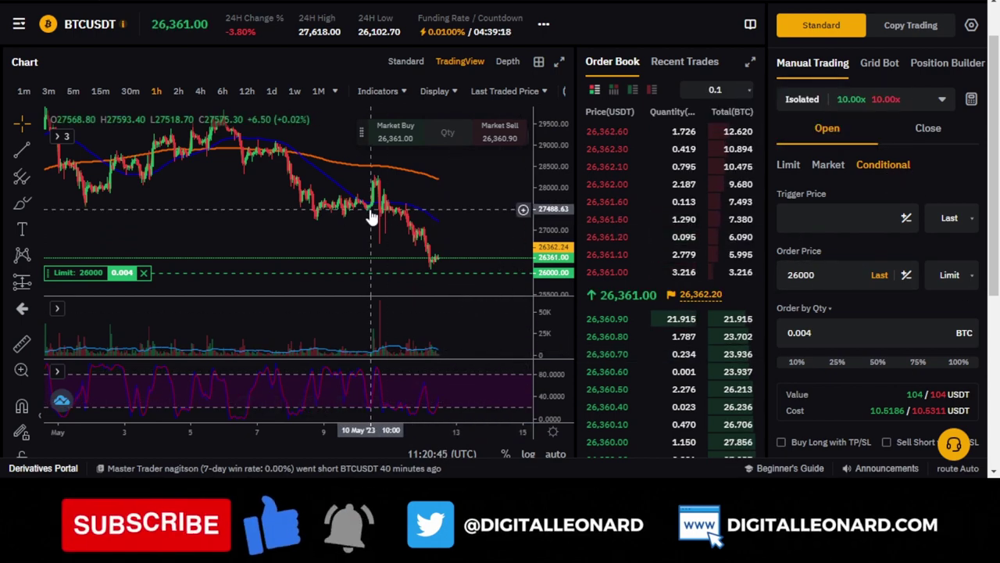
{"action": "scroll", "coordinate": [355, 219], "scroll_direction": "up", "scroll_amount": 3}
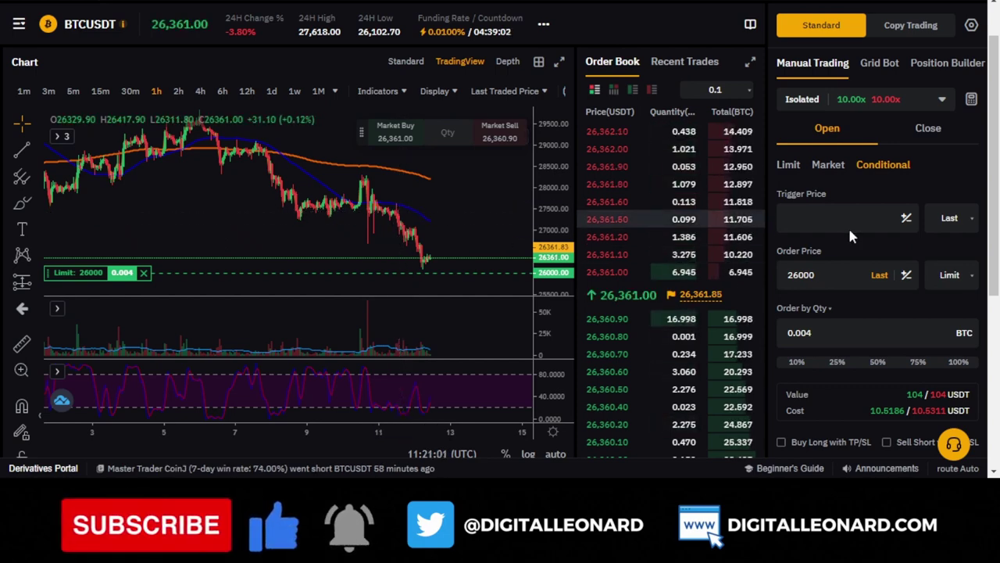
- Set the conditional order's trigger price to 27000 and its order price to 26900
{"action": "scroll", "coordinate": [848, 226], "scroll_direction": "down", "scroll_amount": 1}
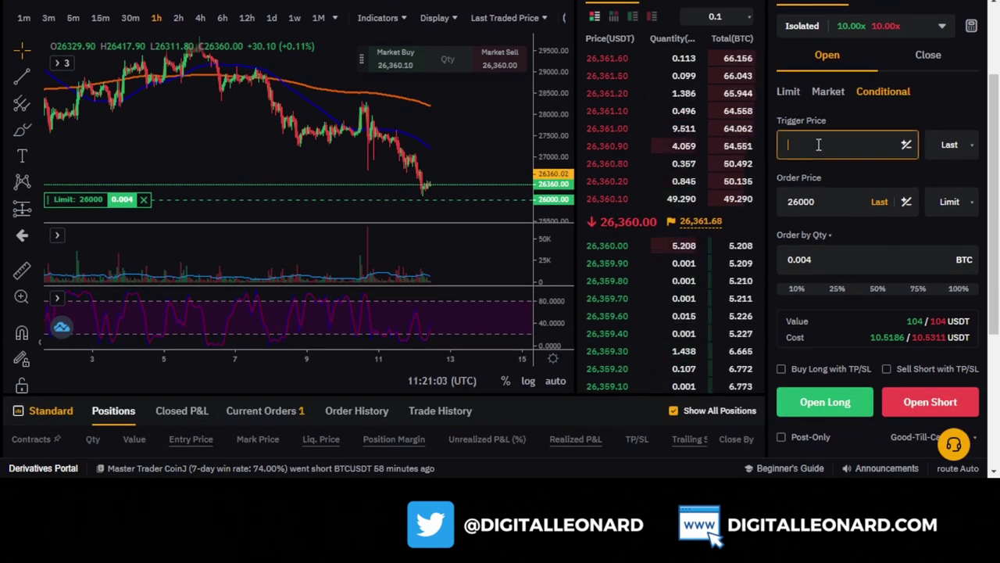
{"action": "left_click", "coordinate": [819, 145]}
{"action": "type", "text": "2"}
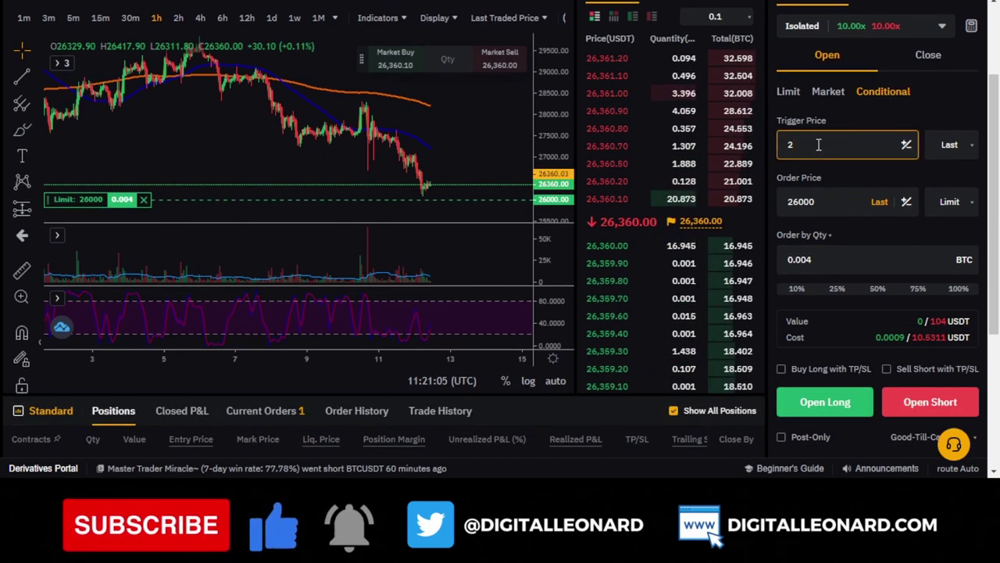
{"action": "type", "text": "7000"}
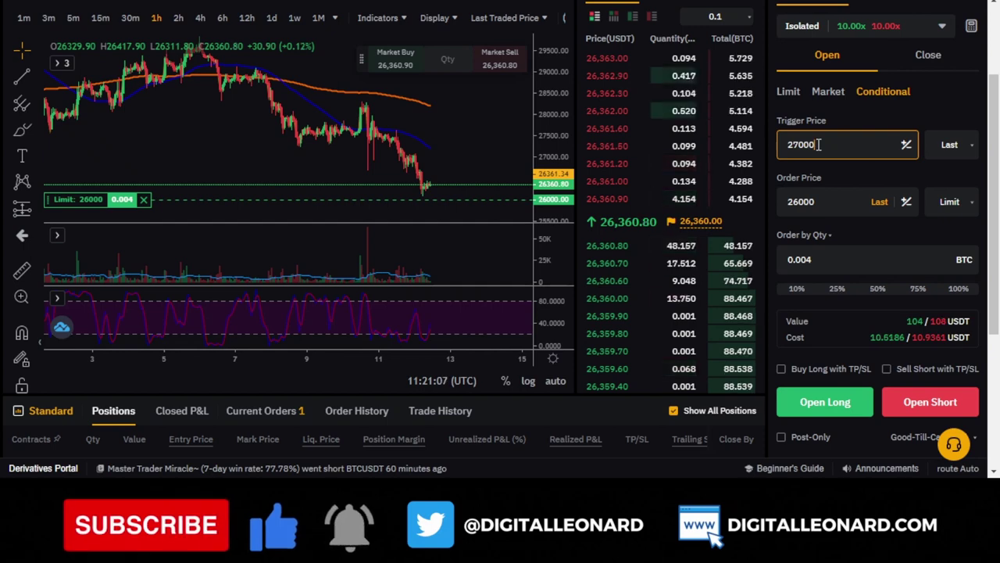
{"action": "left_click", "coordinate": [836, 205]}
{"action": "double_click", "coordinate": [835, 205]}
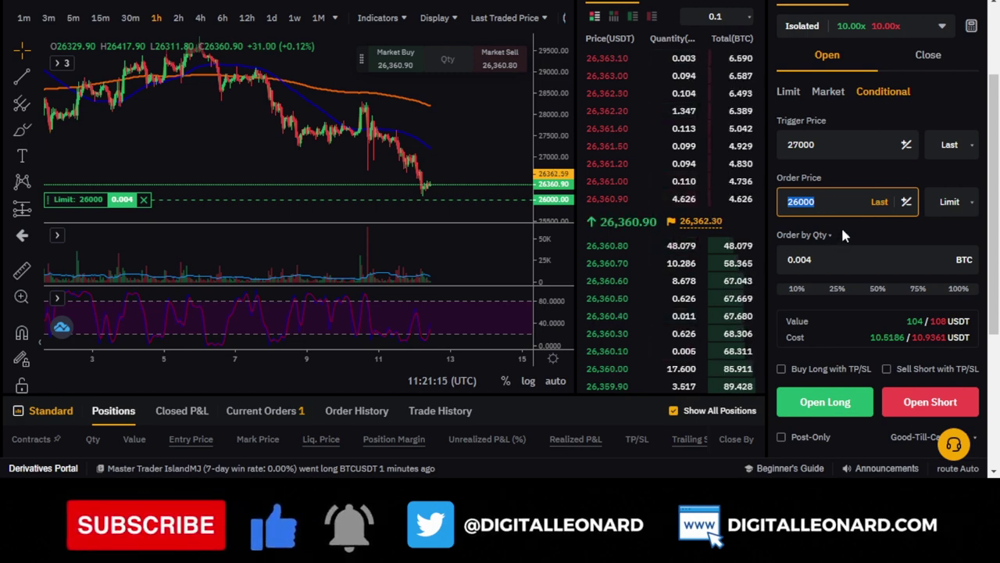
{"action": "type", "text": "26"}
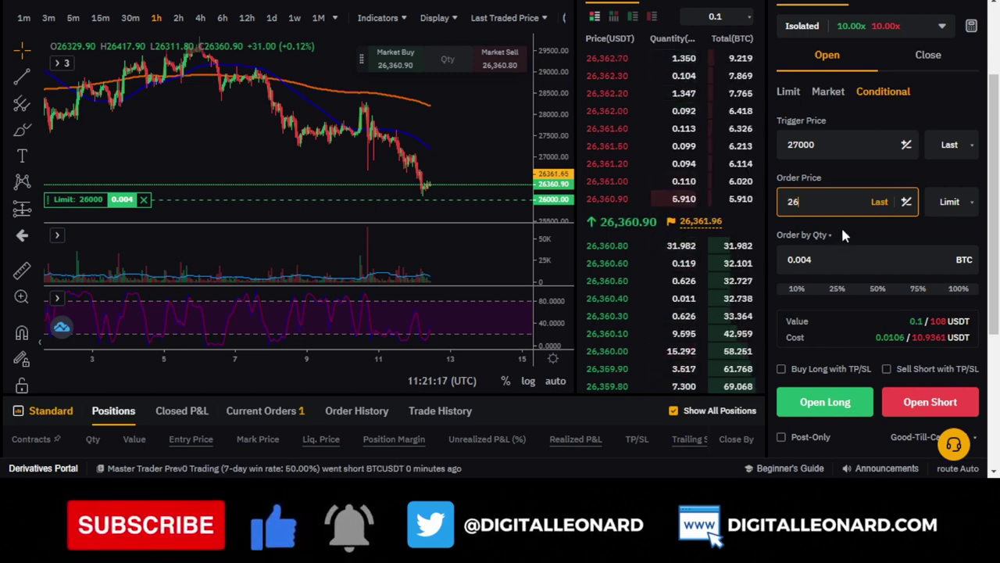
{"action": "type", "text": "900"}
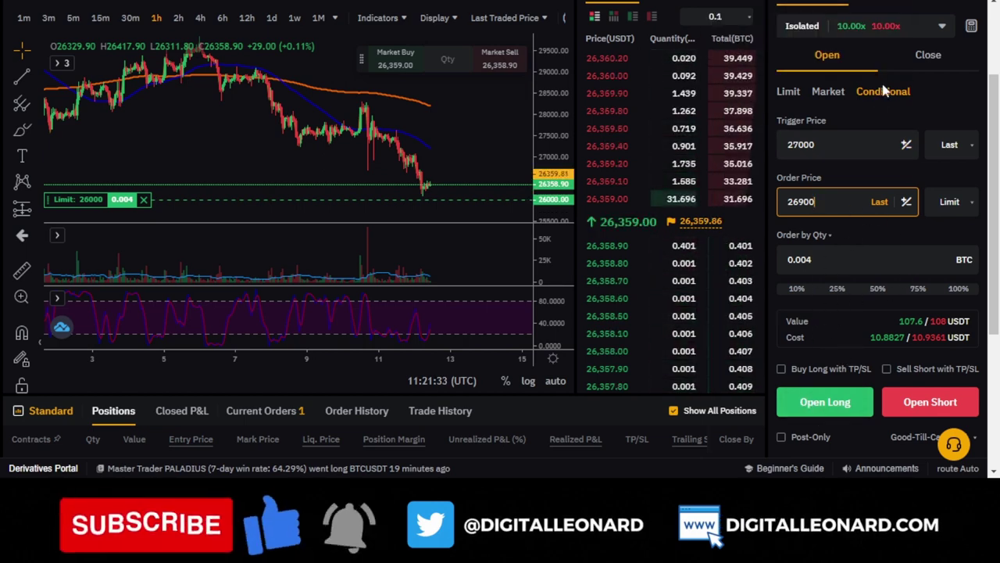
- Compare the conditional order's trigger price with its order price, and look over the options for opening a long or short
{"action": "double_click", "coordinate": [802, 144]}
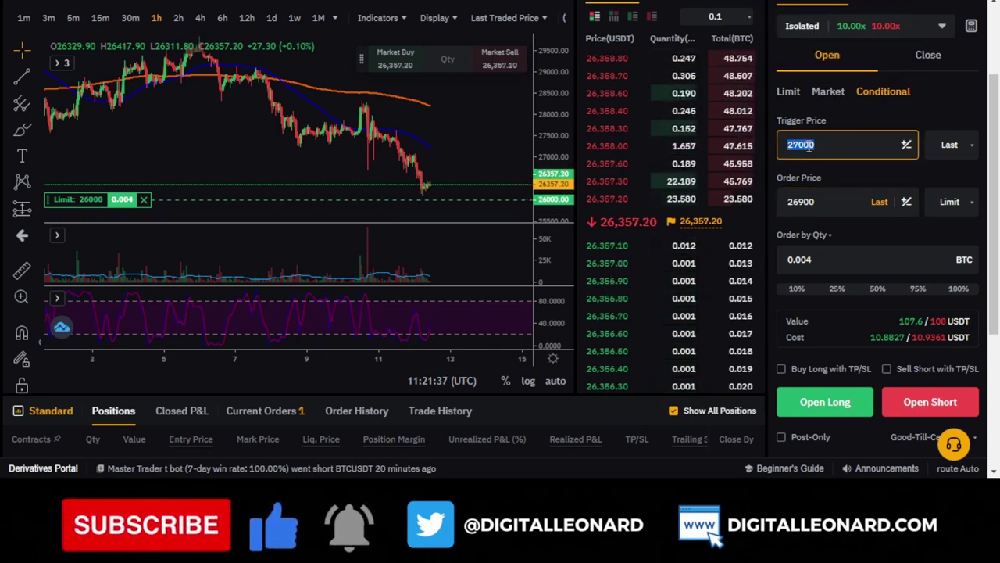
{"action": "left_click", "coordinate": [809, 145]}
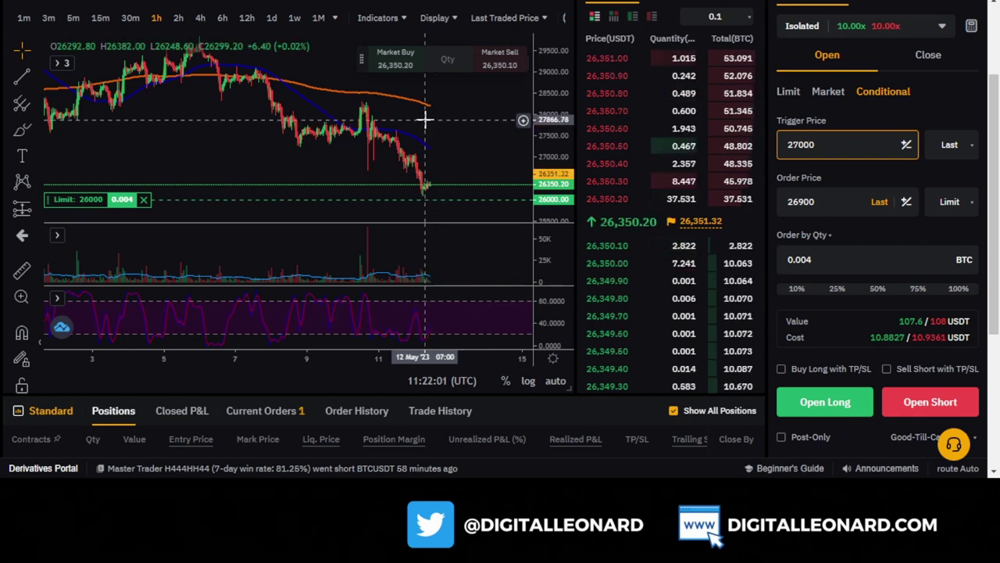
{"action": "left_click", "coordinate": [819, 201]}
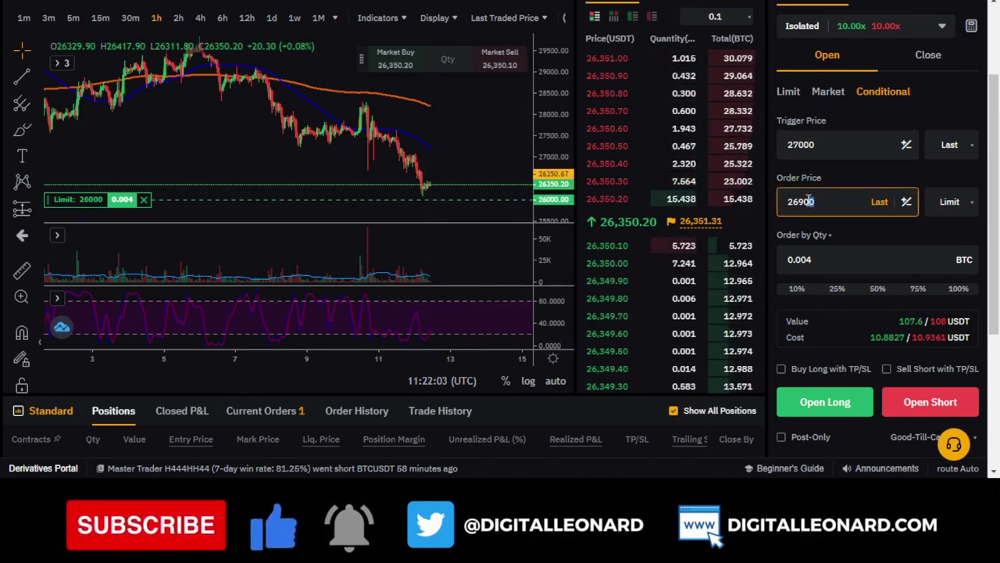
{"action": "double_click", "coordinate": [791, 145]}
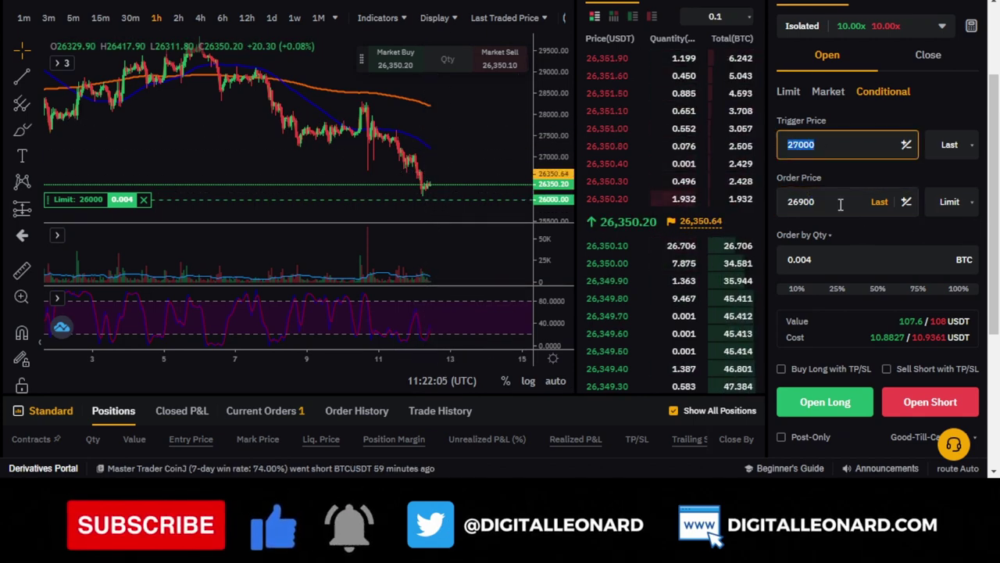
{"action": "double_click", "coordinate": [787, 202]}
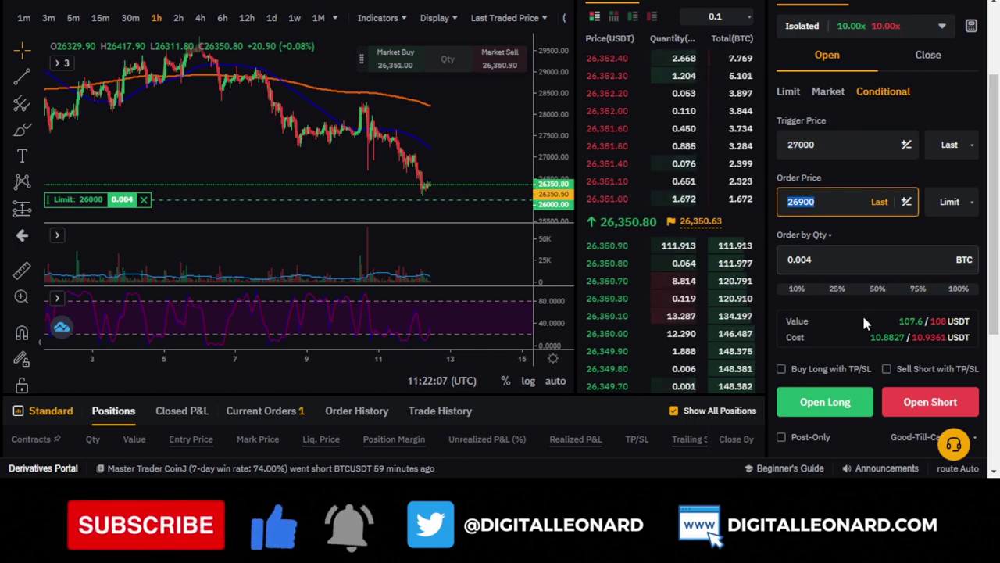
{"action": "scroll", "coordinate": [877, 290], "scroll_direction": "down", "scroll_amount": 3}
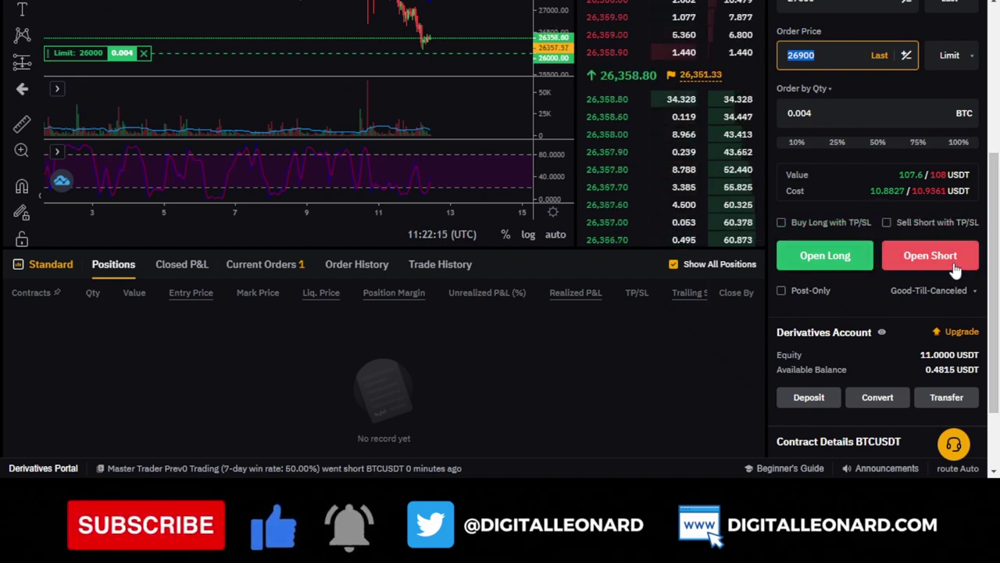
- Examine the BTCUSDT chart around the conditional order's 27000 trigger level
{"action": "scroll", "coordinate": [797, 282], "scroll_direction": "up", "scroll_amount": 4}
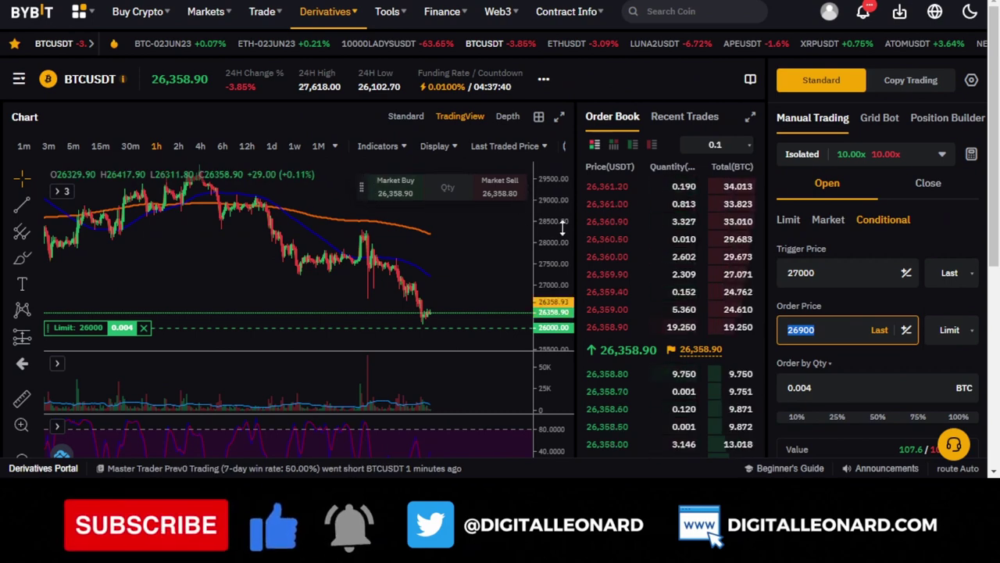
{"action": "scroll", "coordinate": [539, 223], "scroll_direction": "up", "scroll_amount": 2}
{"action": "scroll", "coordinate": [551, 235], "scroll_direction": "up", "scroll_amount": 2}
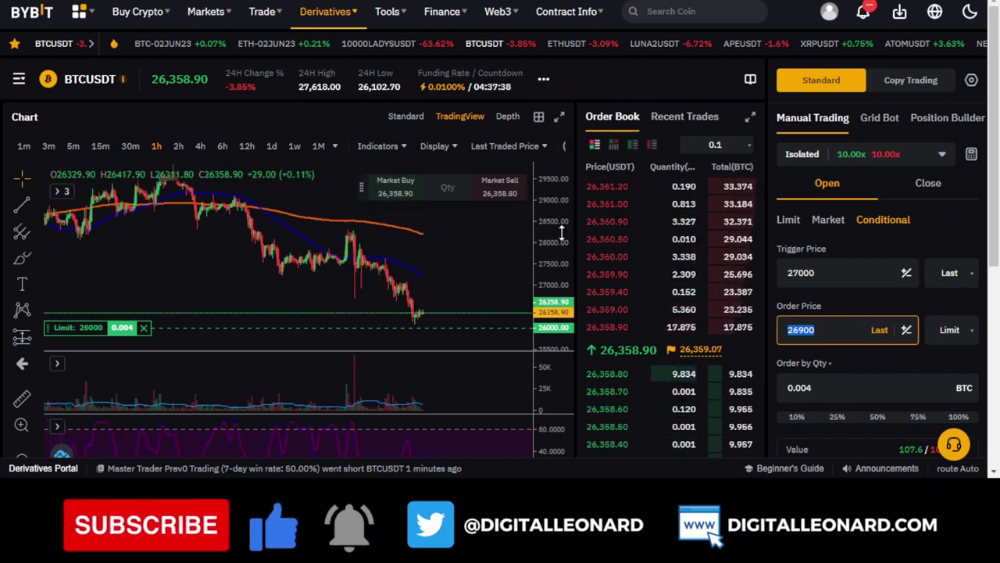
{"action": "scroll", "coordinate": [354, 301], "scroll_direction": "up", "scroll_amount": 2}
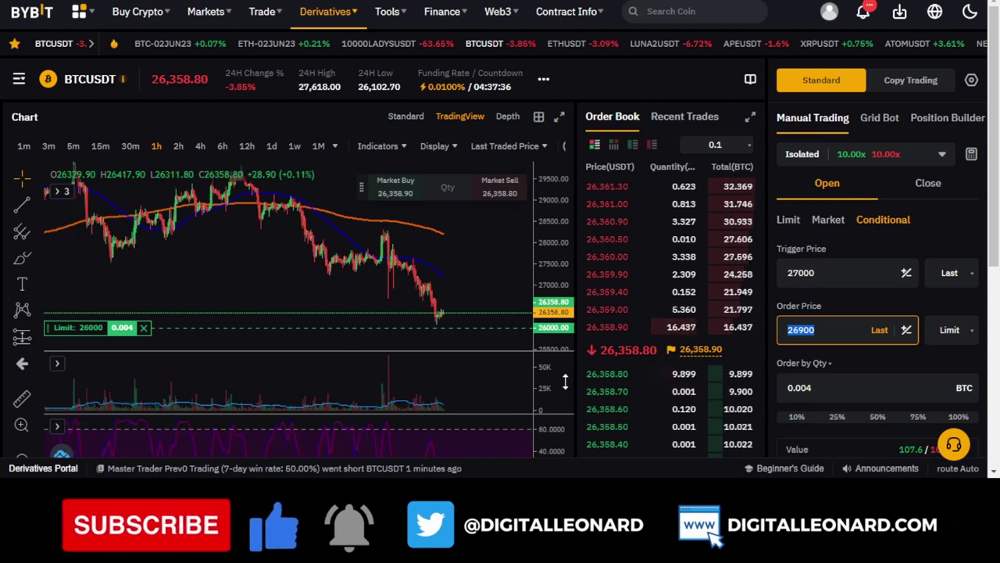
{"action": "scroll", "coordinate": [353, 301], "scroll_direction": "up", "scroll_amount": 2}
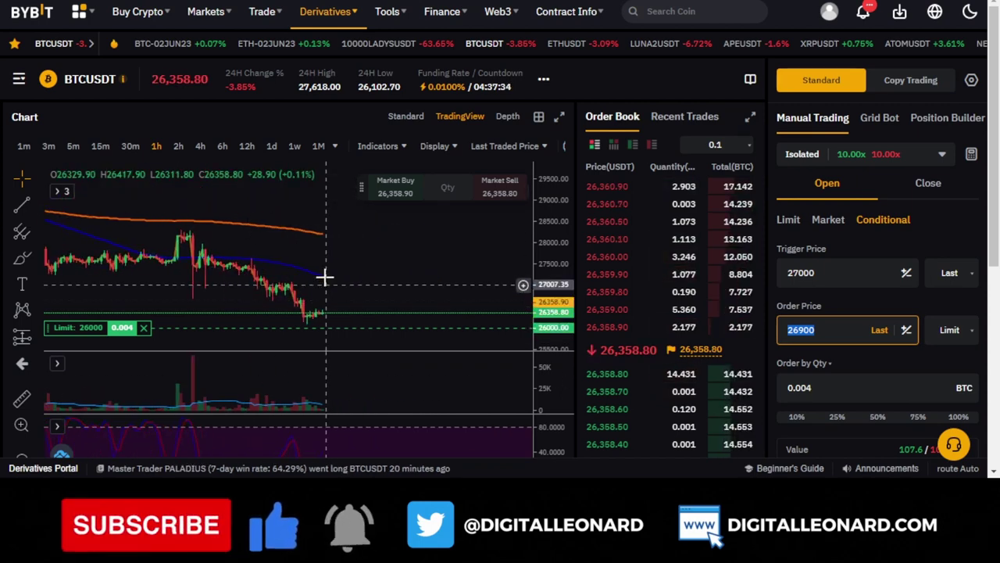
{"action": "left_click_drag", "start_coordinate": [380, 274], "coordinate": [495, 280]}
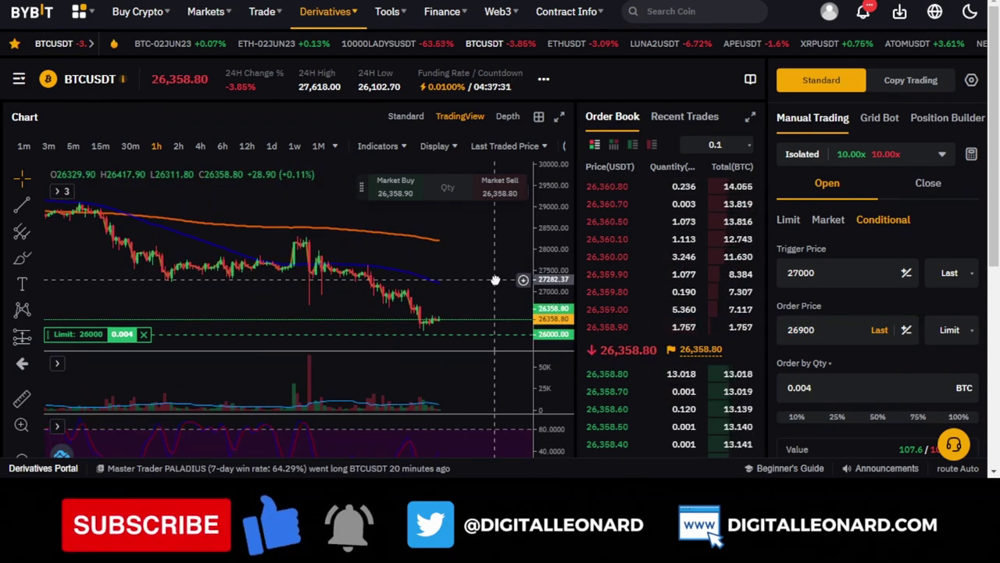